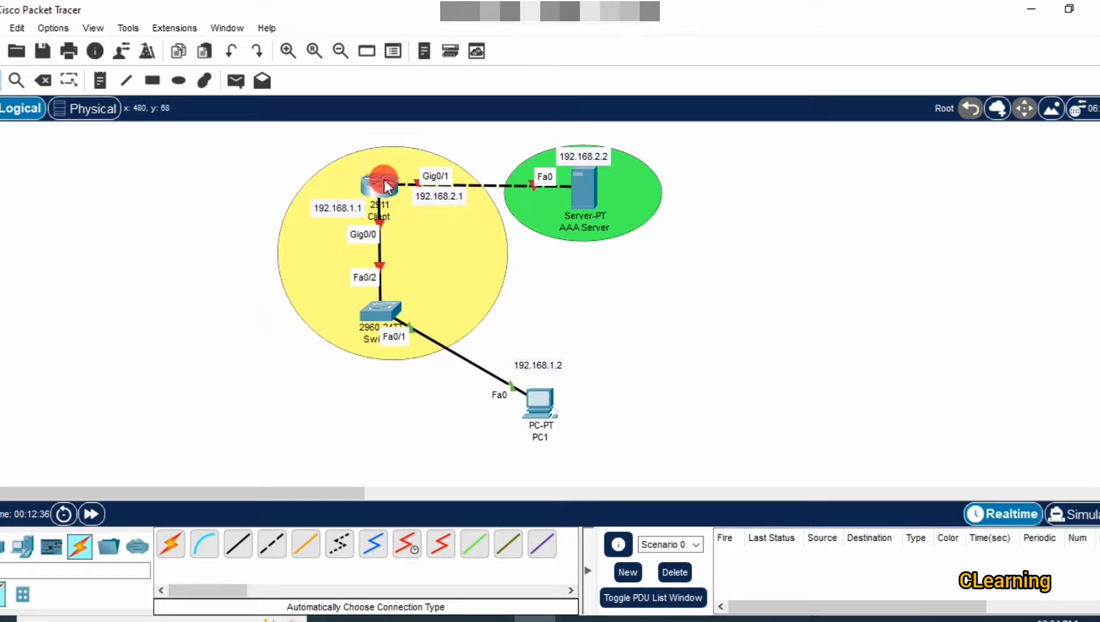
On the Client router's CLI, decline the setup dialog and enter global configuration mode.
{"action": "mouse_move", "coordinate": [400, 184]}
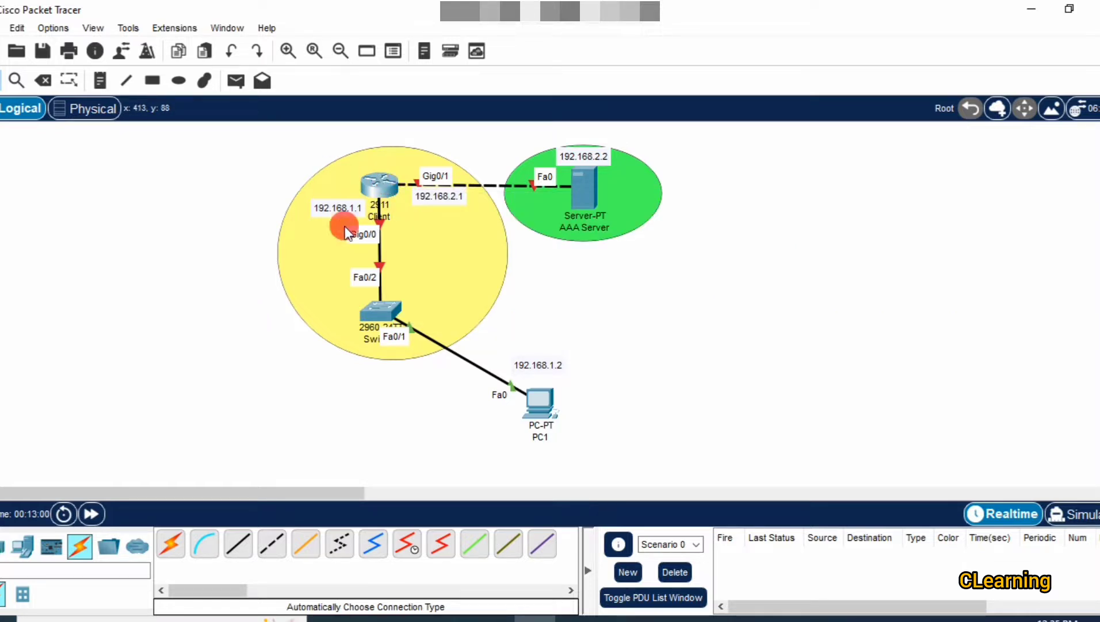
{"action": "left_click", "coordinate": [382, 183]}
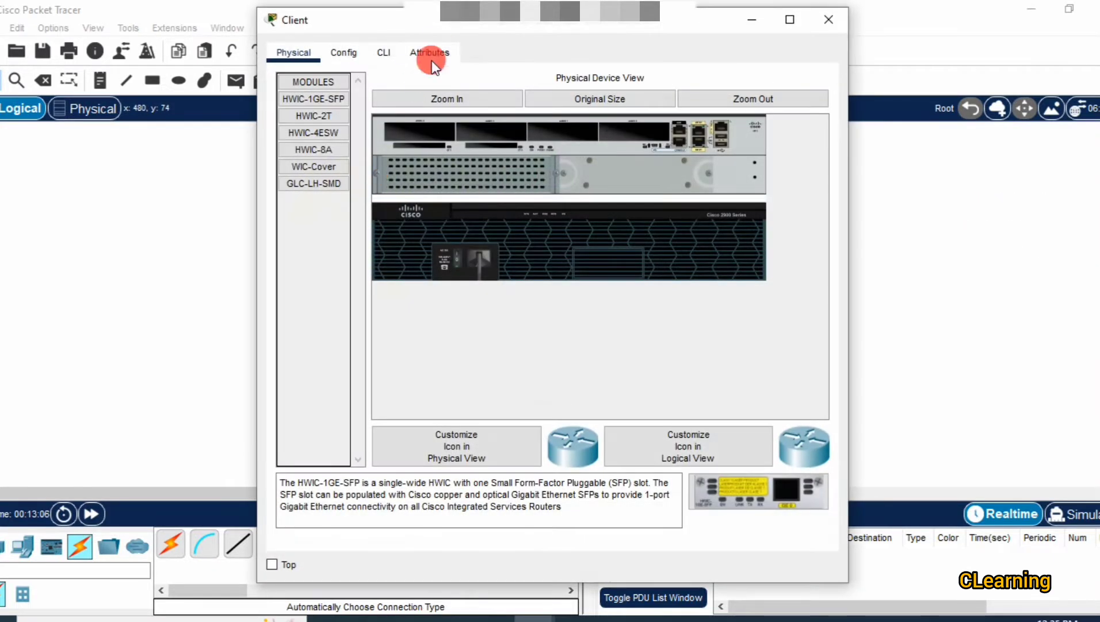
{"action": "left_click_drag", "start_coordinate": [597, 33], "coordinate": [741, 33]}
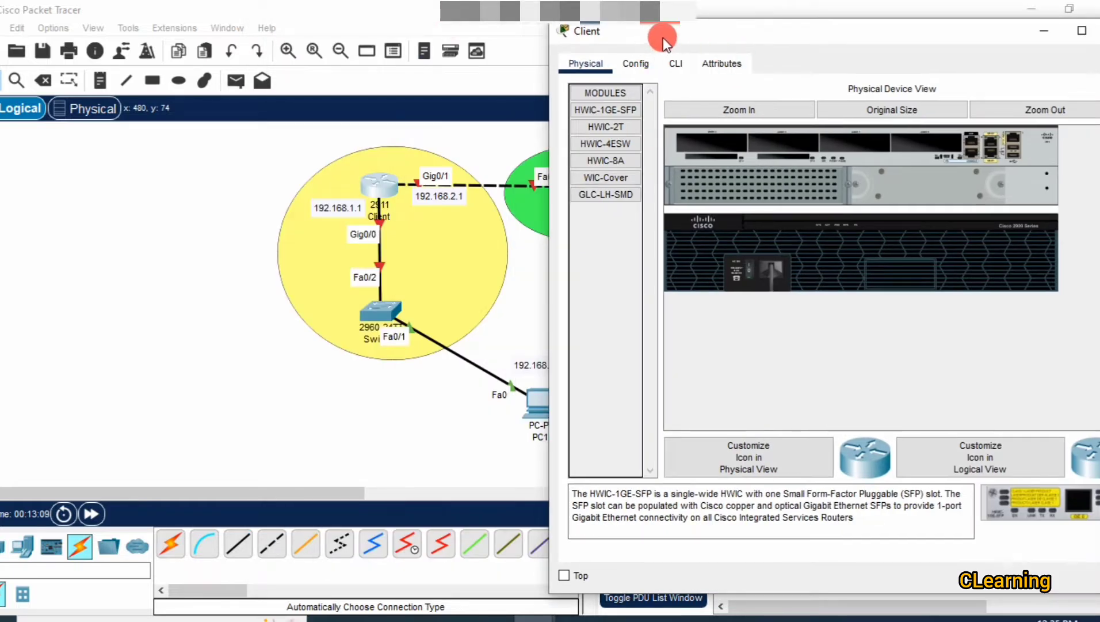
{"action": "left_click", "coordinate": [677, 63]}
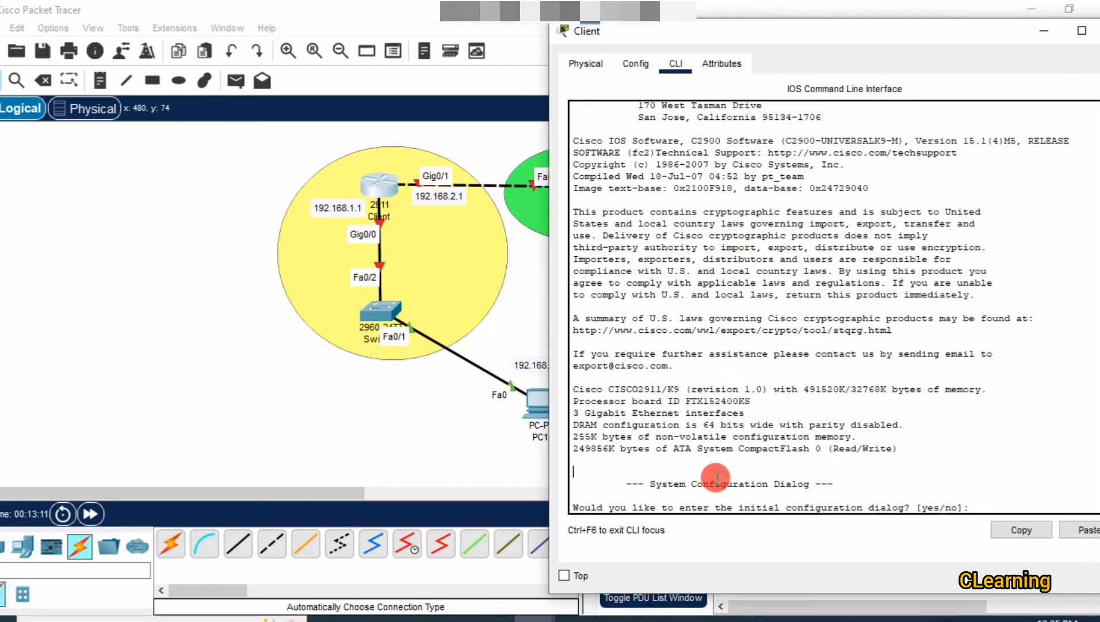
{"action": "key", "text": "Return"}
{"action": "key", "text": "Return"}
{"action": "type", "text": "no"}
{"action": "key", "text": "Return"}
{"action": "key", "text": "Return"}
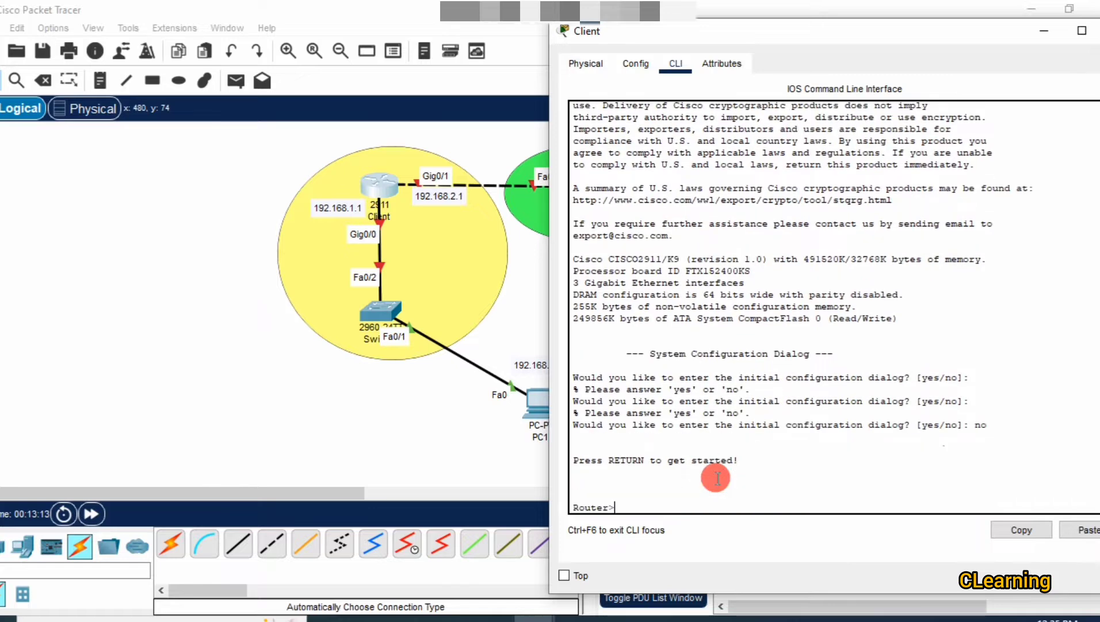
{"action": "type", "text": "en"}
{"action": "key", "text": "Return"}
{"action": "type", "text": "co"}
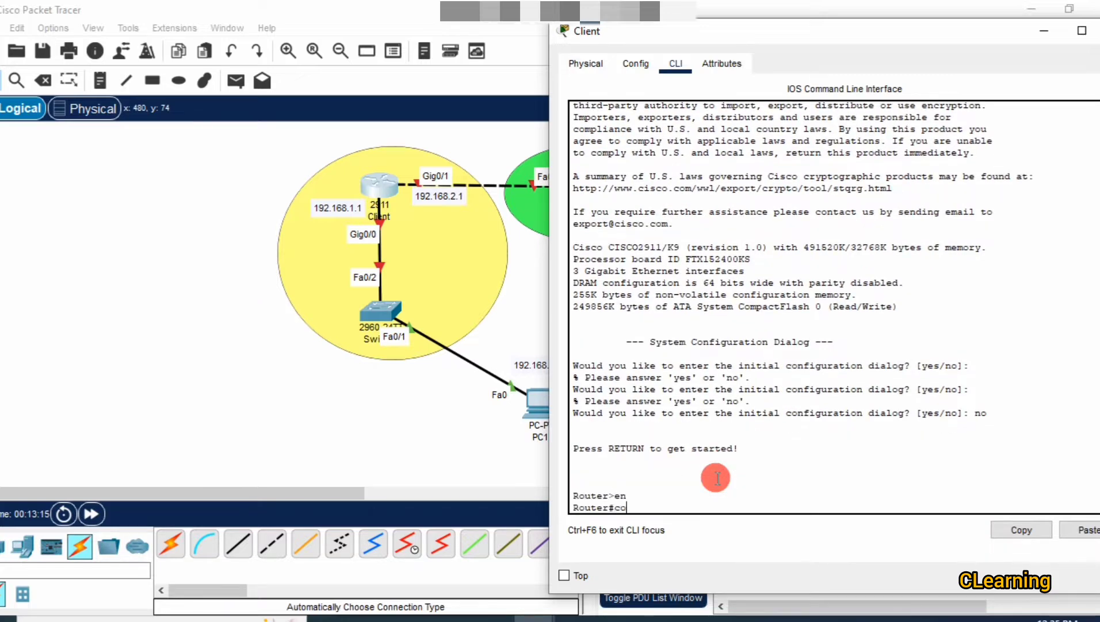
{"action": "type", "text": "nfig t"}
{"action": "key", "text": "Return"}
{"action": "key", "text": "Return"}
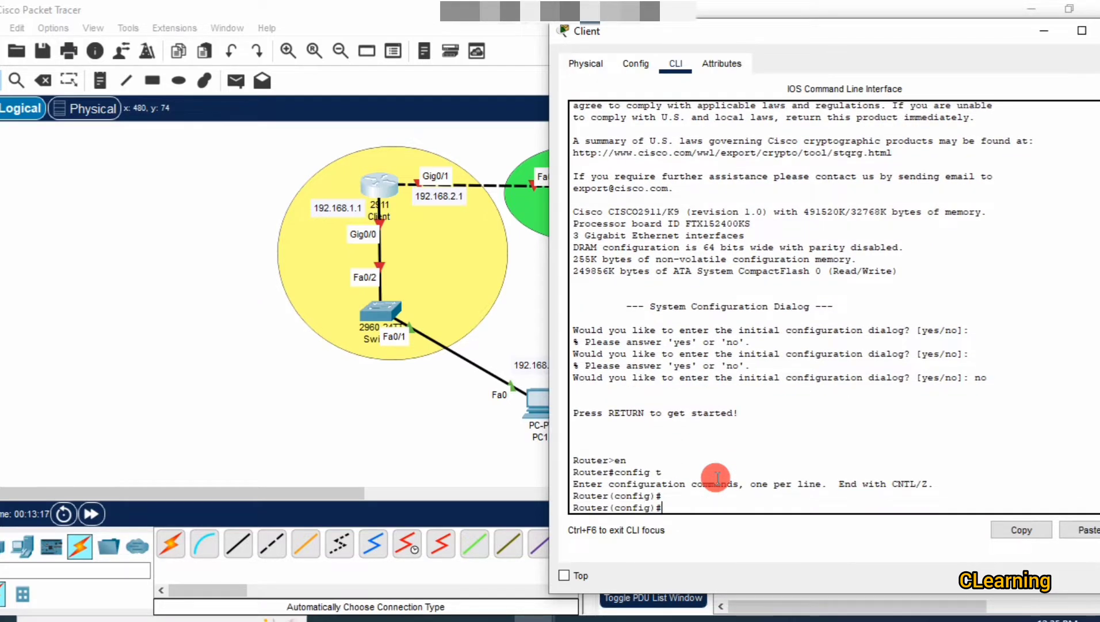
Give GigabitEthernet0/0 address 192.168.1.1 255.255.255.0, bring it up, and exit the interface.
{"action": "type", "text": "int"}
{"action": "key", "text": "Tab"}
{"action": "type", "text": "g"}
{"action": "key", "text": "Tab"}
{"action": "type", "text": "0/0"}
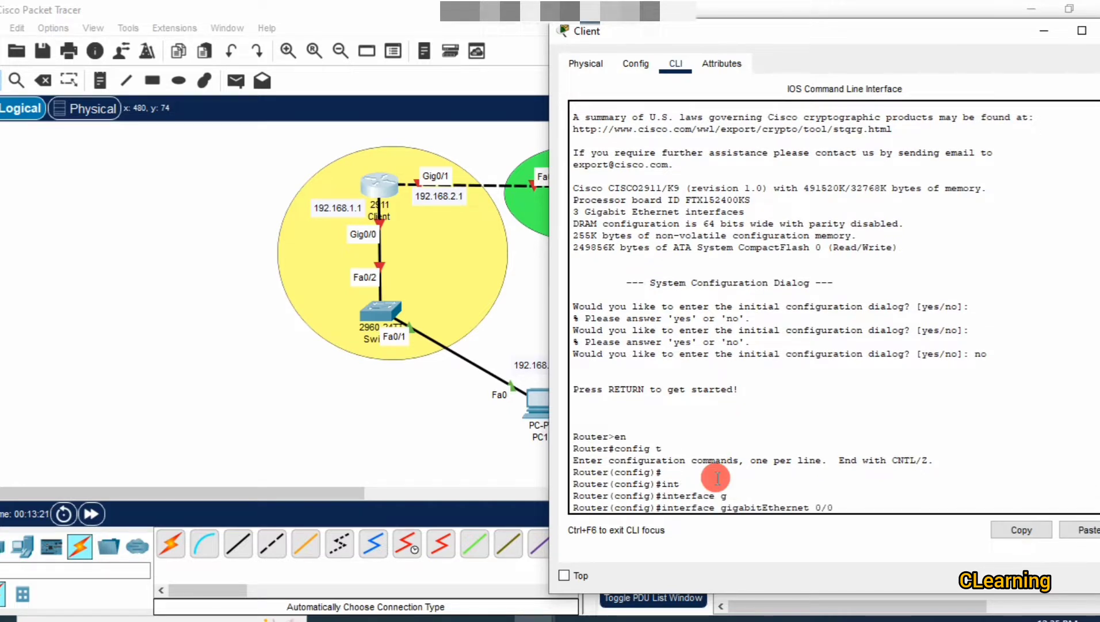
{"action": "key", "text": "Return"}
{"action": "type", "text": "ip"}
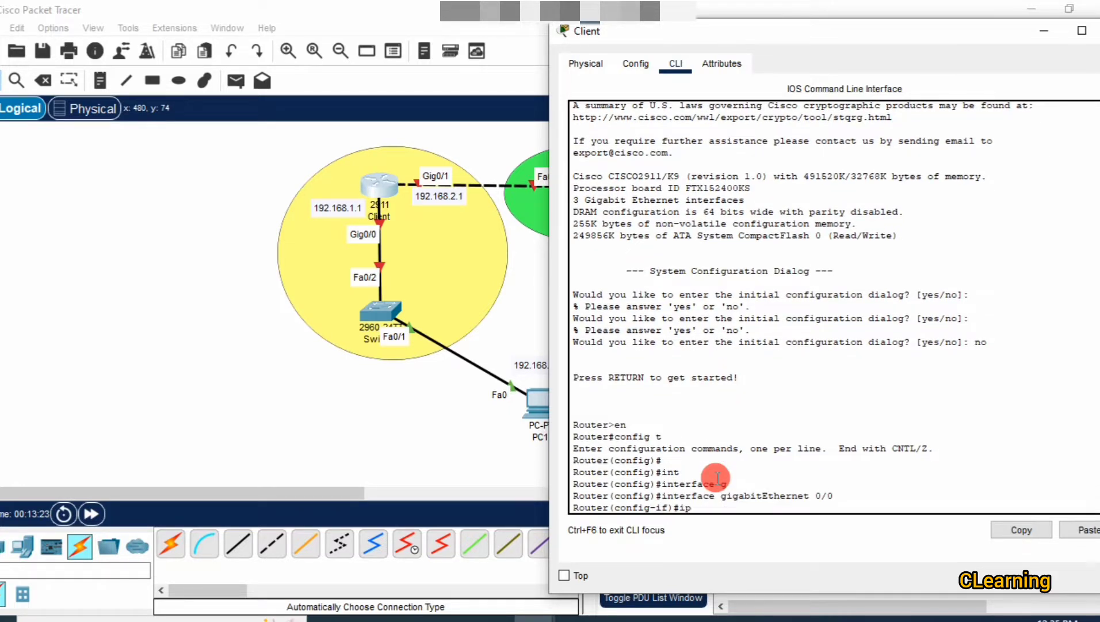
{"action": "type", "text": " ad"}
{"action": "key", "text": "Tab"}
{"action": "type", "text": "1"}
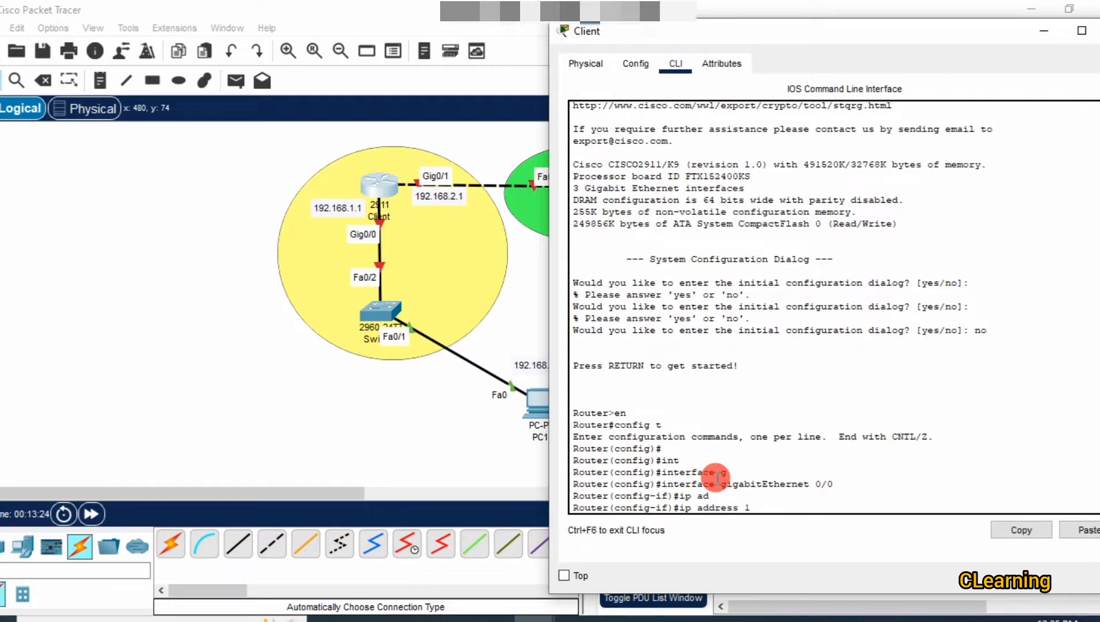
{"action": "type", "text": "92.168.1.1"}
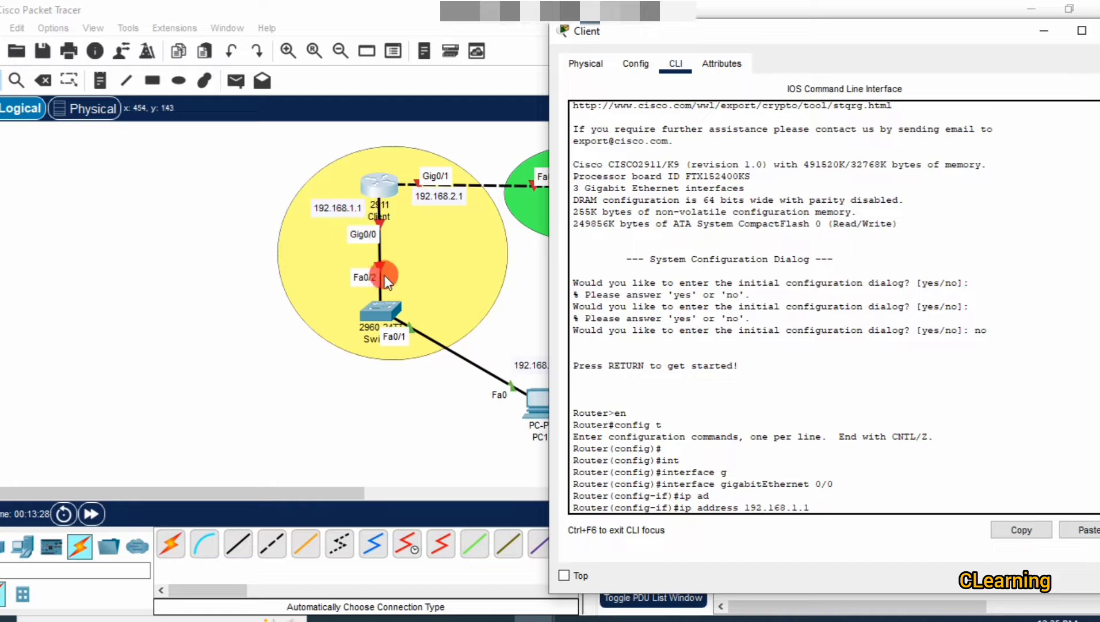
{"action": "type", "text": " 255.255.255."}
{"action": "key", "text": "Return"}
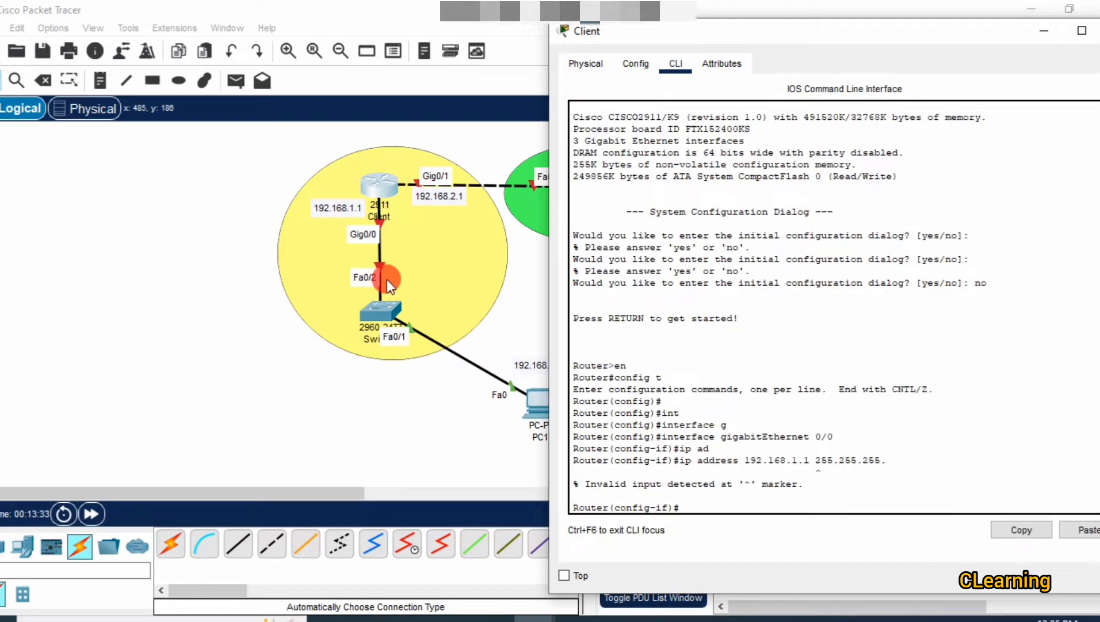
{"action": "key", "text": "Up"}
{"action": "key", "text": "Return"}
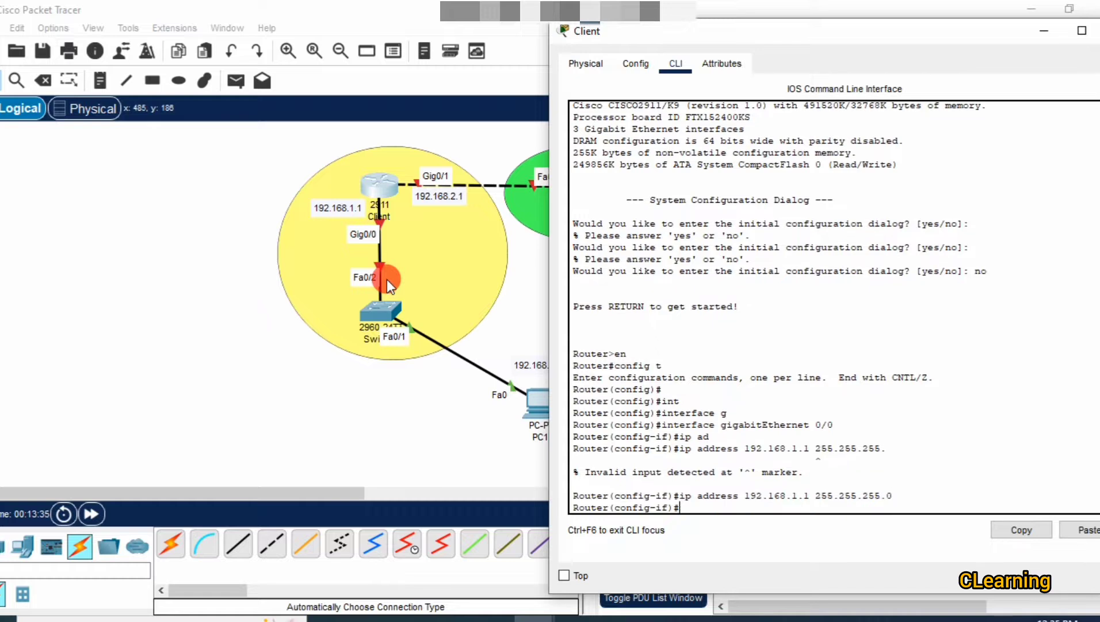
{"action": "type", "text": "no sh"}
{"action": "key", "text": "Tab"}
{"action": "key", "text": "Return"}
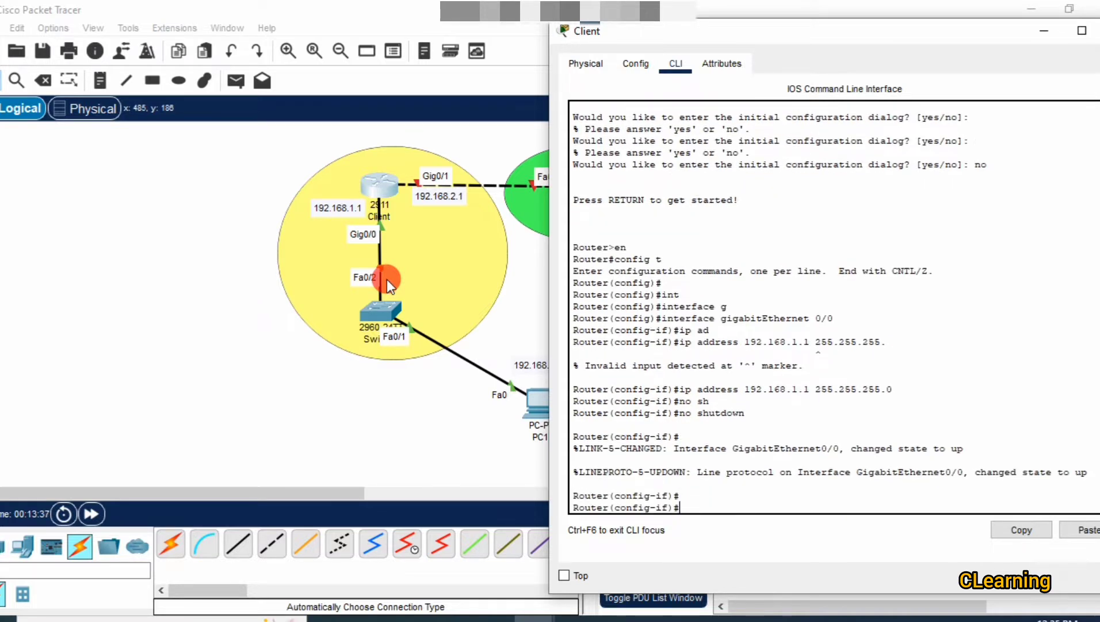
{"action": "key", "text": "Return"}
{"action": "key", "text": "Return"}
{"action": "key", "text": "Return"}
{"action": "key", "text": "Return"}
{"action": "type", "text": "exi"}
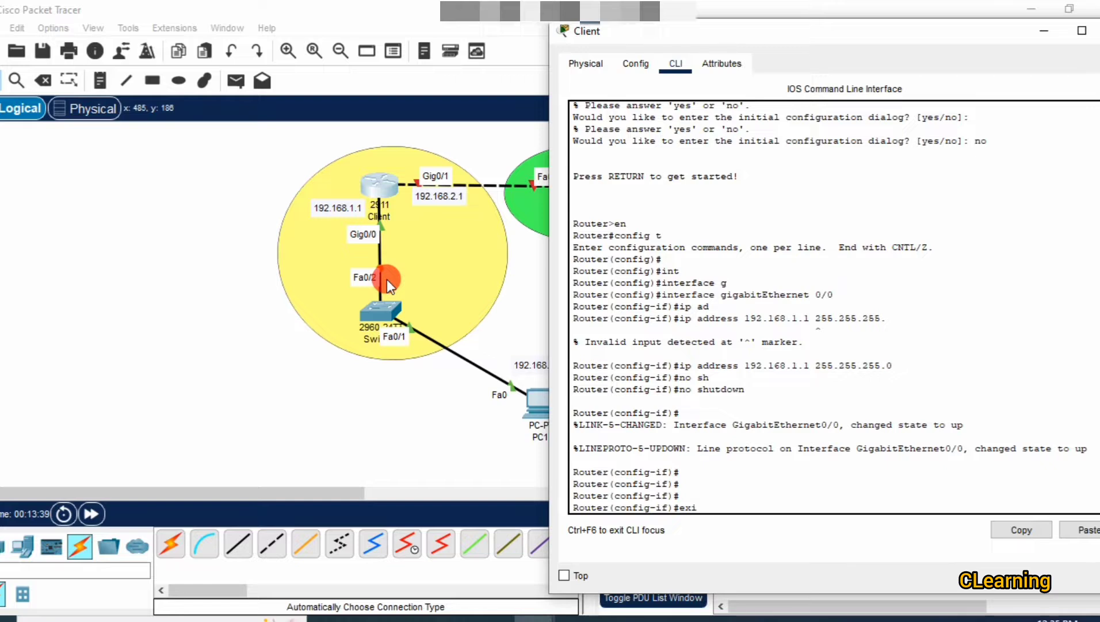
{"action": "key", "text": "Return"}
{"action": "type", "text": "no shutdown"}
{"action": "key", "text": "Up"}
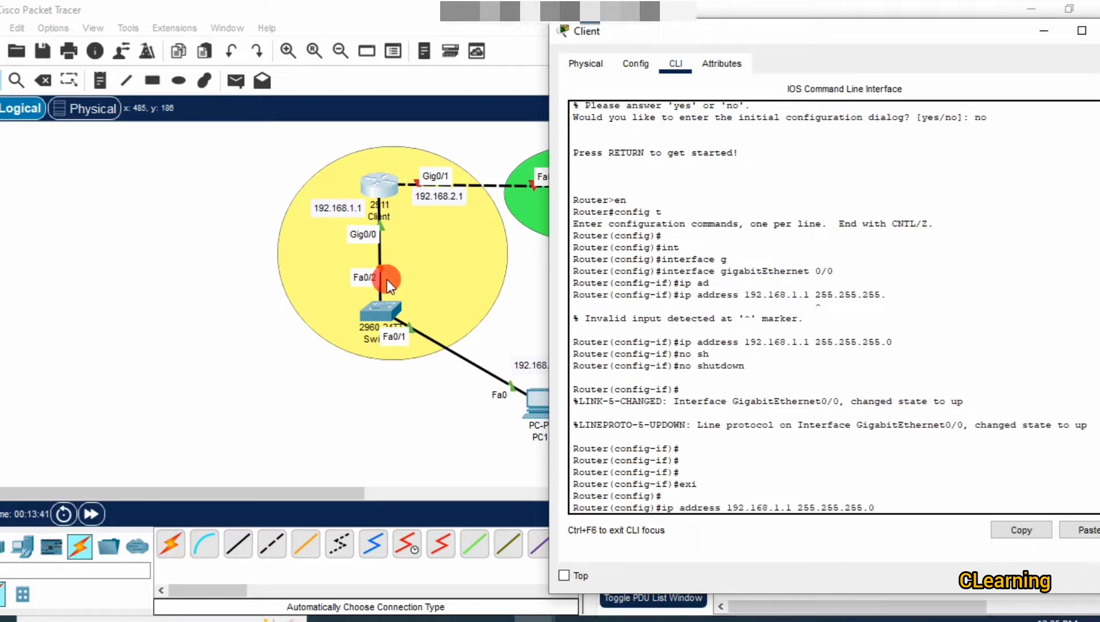
Assign interface GigabitEthernet0/1 the address 192.168.2.1 255.255.255.0.
{"action": "key", "text": "Up"}
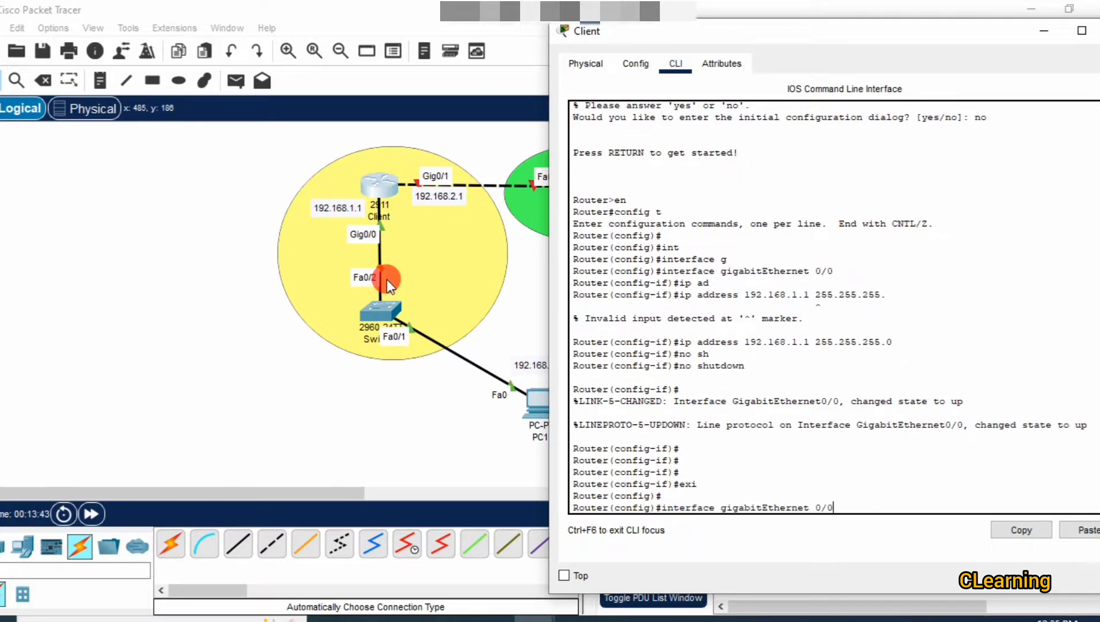
{"action": "key", "text": "BackSpace"}
{"action": "type", "text": "1"}
{"action": "key", "text": "Return"}
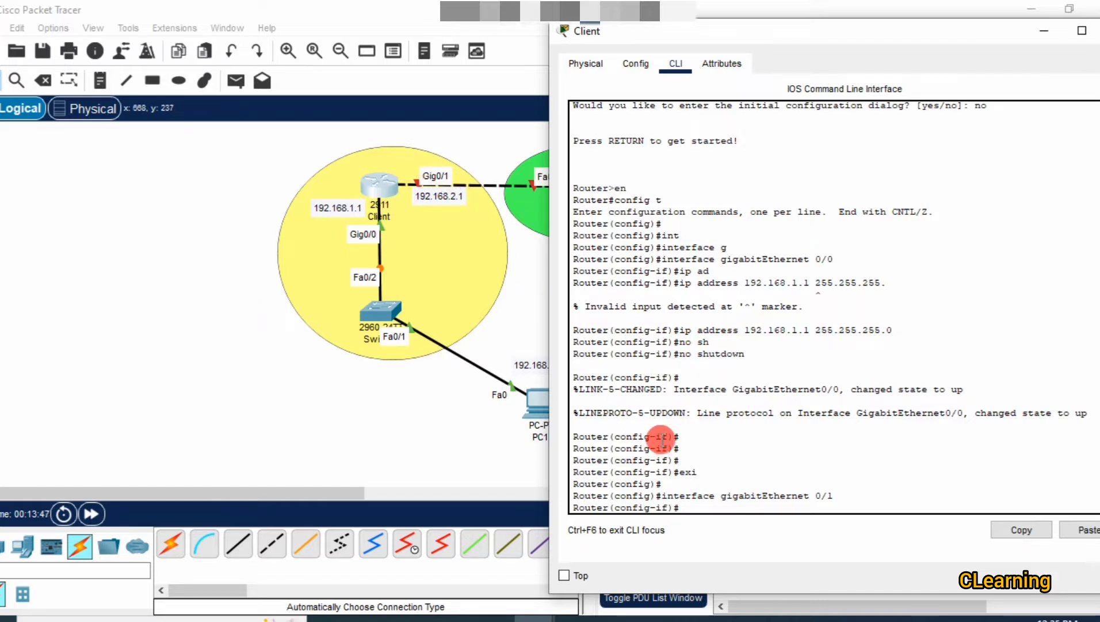
{"action": "type", "text": "ip da"}
{"action": "key", "text": "Tab"}
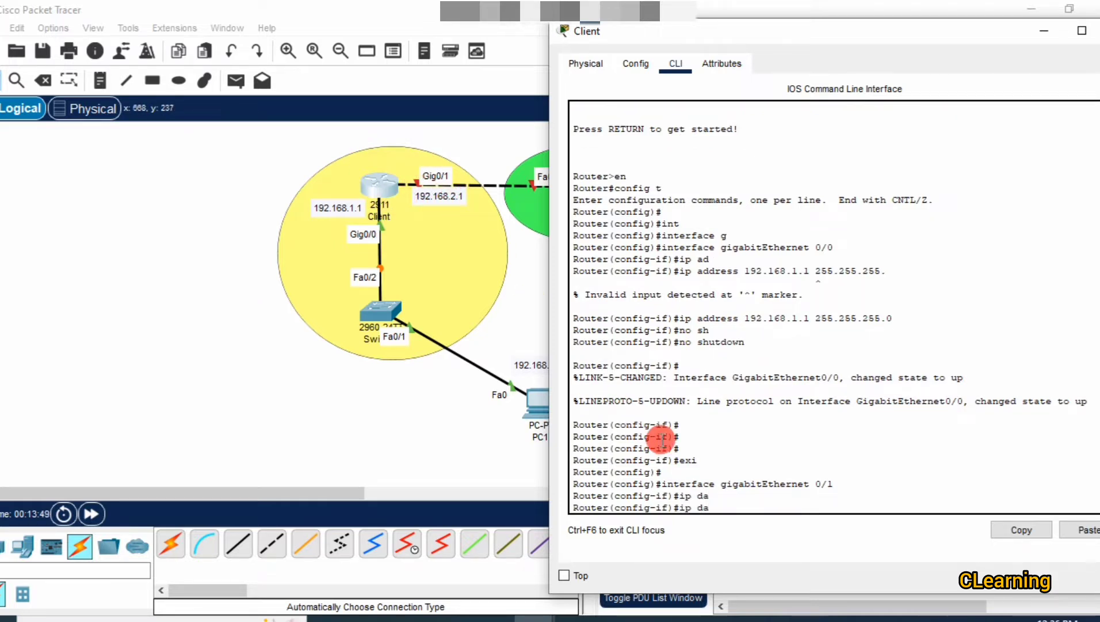
{"action": "key", "text": "BackSpace"}
{"action": "key", "text": "BackSpace"}
{"action": "type", "text": "add"}
{"action": "key", "text": "Tab"}
{"action": "type", "text": "192"}
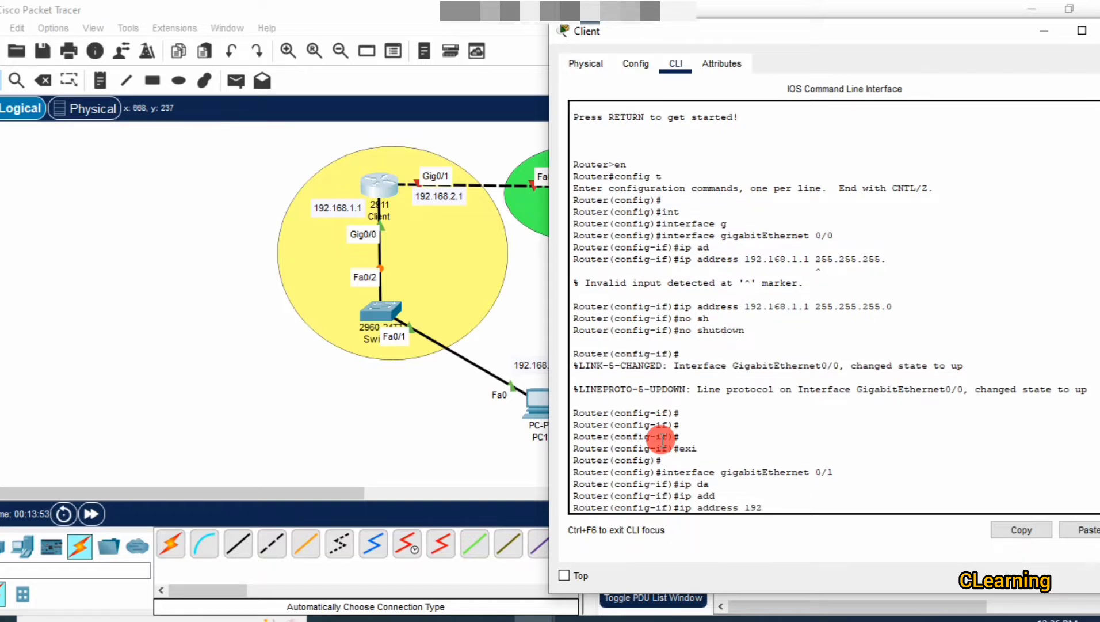
{"action": "type", "text": ".168.2.1 255.255.255.0"}
{"action": "key", "text": "Return"}
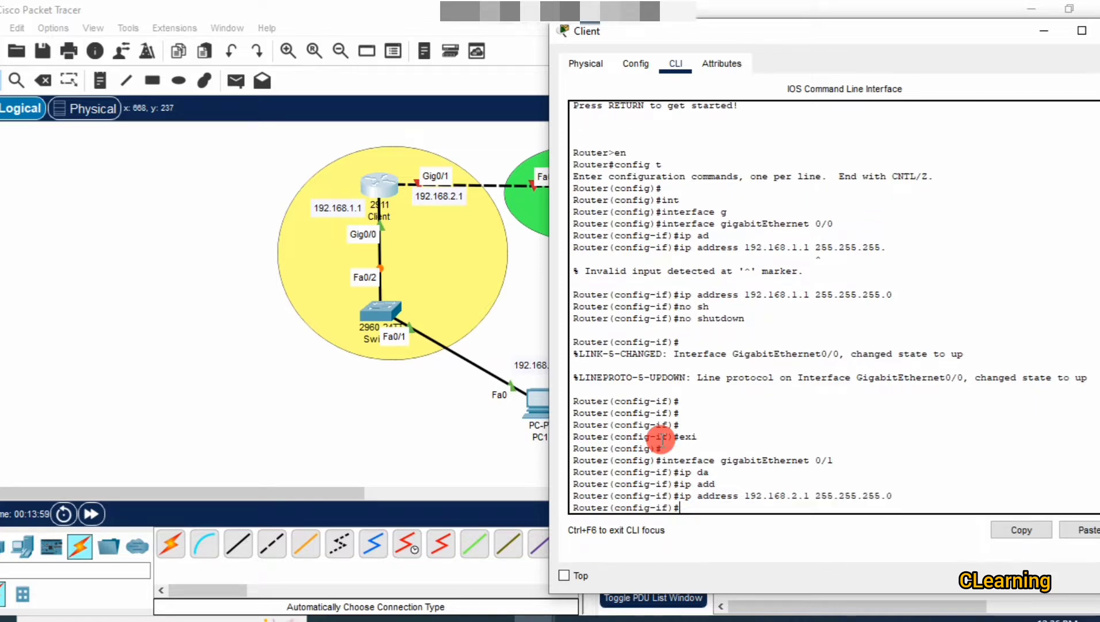
Bring GigabitEthernet0/1 up with no shutdown and return to the topology.
{"action": "type", "text": "no sh"}
{"action": "key", "text": "Tab"}
{"action": "key", "text": "Return"}
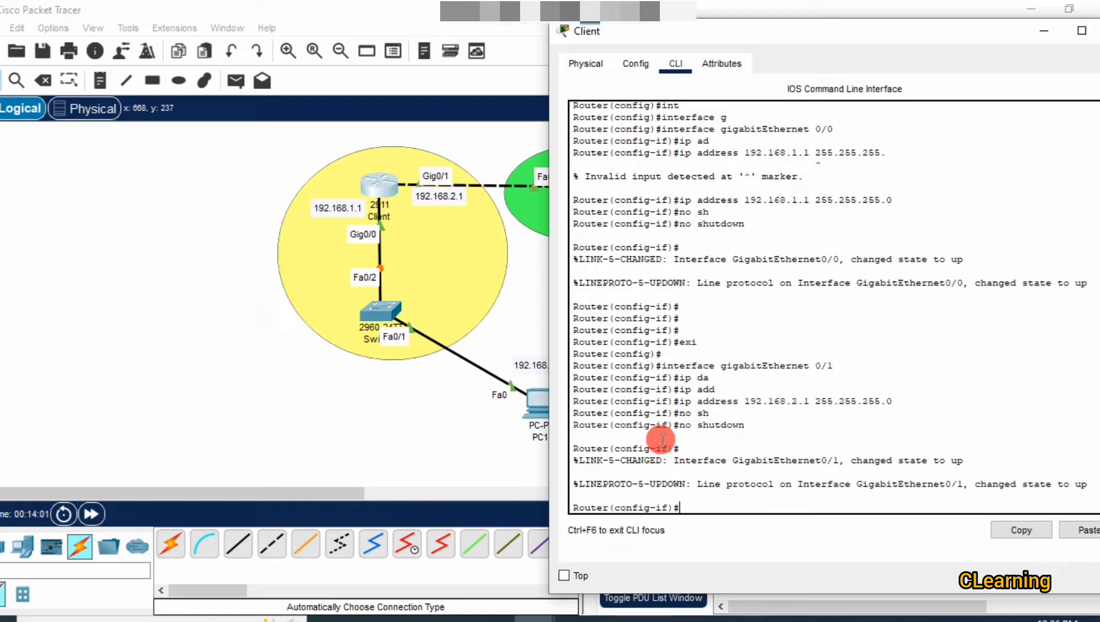
{"action": "key", "text": "Return"}
{"action": "key", "text": "Return"}
{"action": "key", "text": "Return"}
{"action": "key", "text": "Return"}
{"action": "key", "text": "Return"}
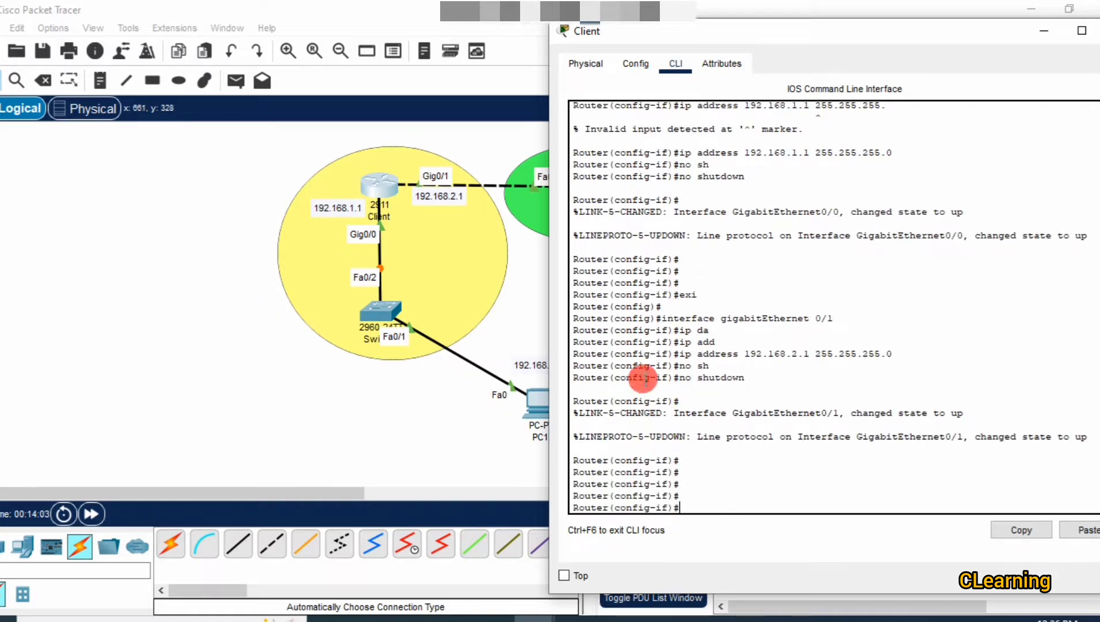
{"action": "left_click", "coordinate": [500, 324]}
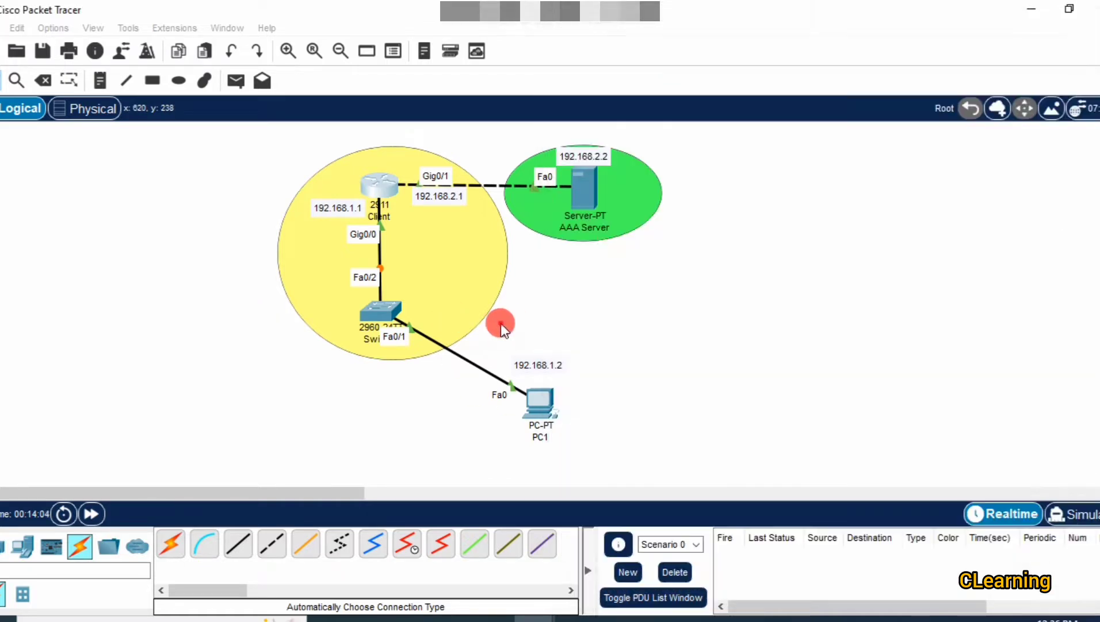
Give the AAA Server IPv4 192.168.2.2, mask 255.255.255.0, gateway 192.168.2.1, then close it.
{"action": "left_click", "coordinate": [587, 188]}
{"action": "left_click_drag", "start_coordinate": [461, 24], "coordinate": [800, 25]}
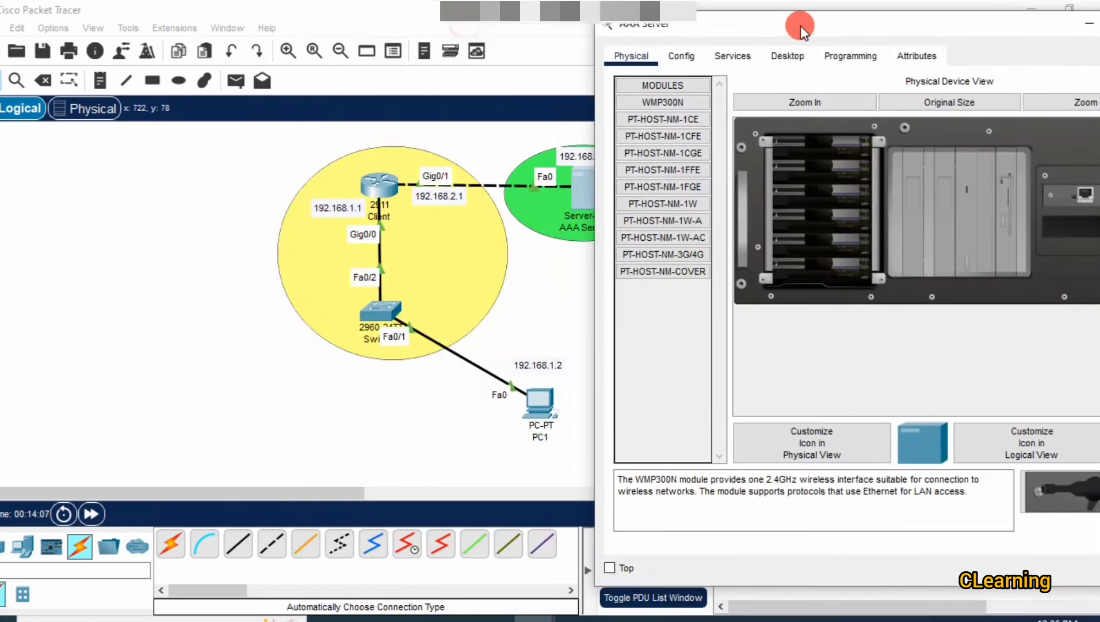
{"action": "left_click", "coordinate": [775, 61]}
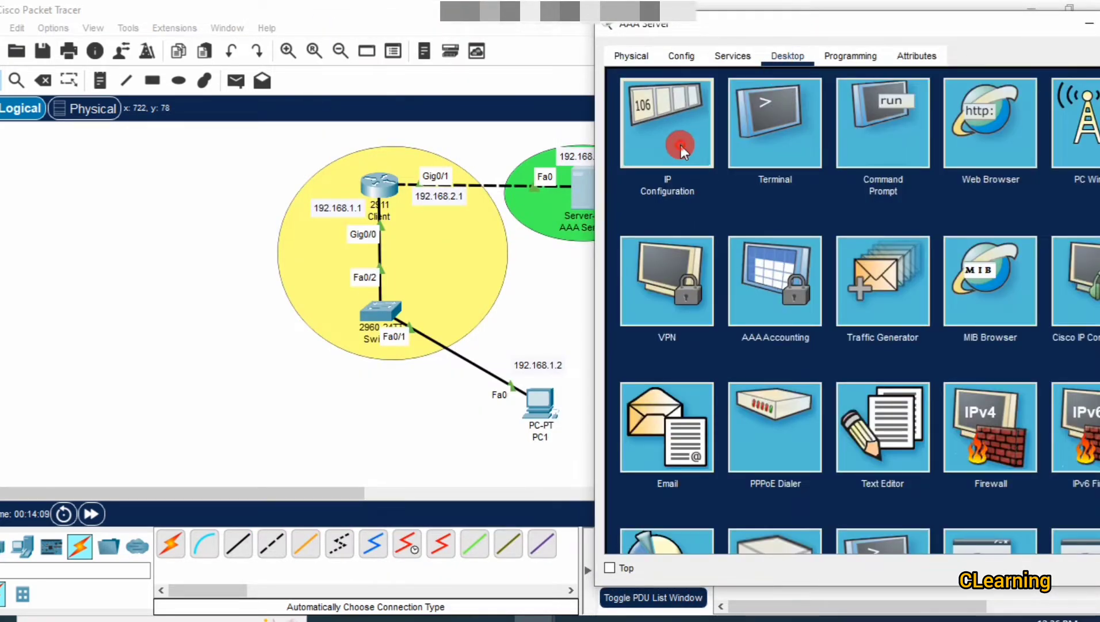
{"action": "left_click", "coordinate": [681, 145]}
{"action": "left_click", "coordinate": [851, 152]}
{"action": "type", "text": "19"}
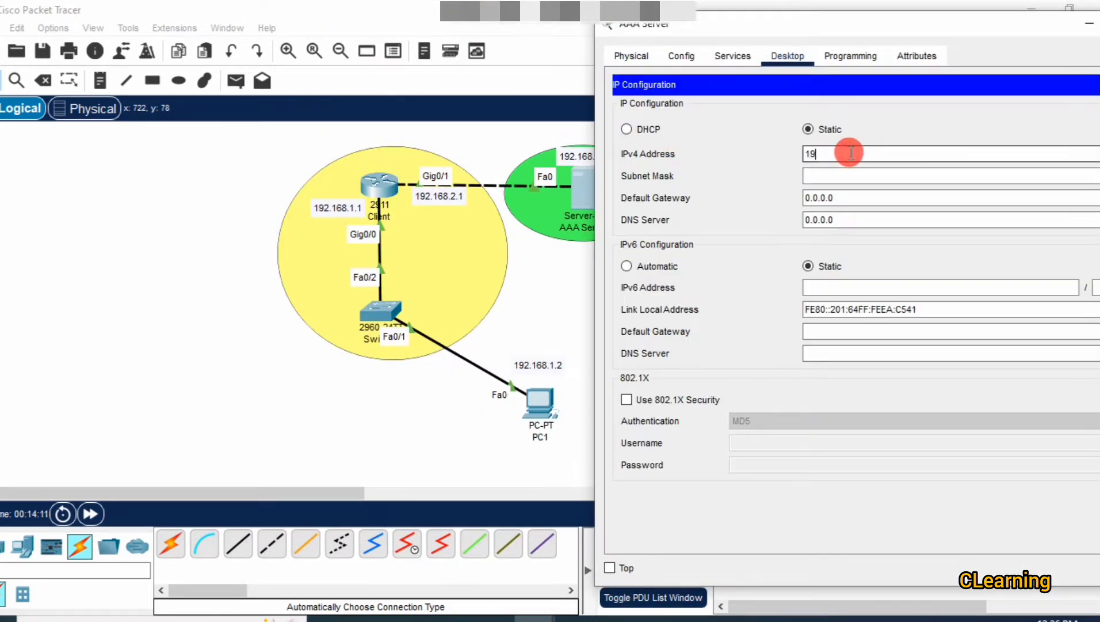
{"action": "type", "text": "2.168.1"}
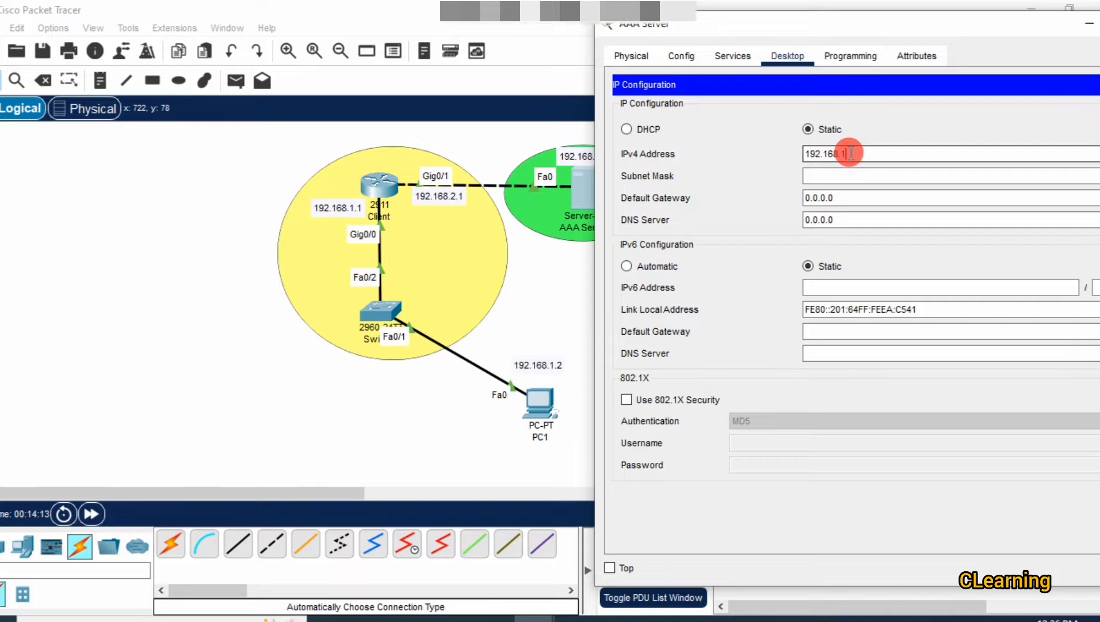
{"action": "type", "text": ".2"}
{"action": "left_click", "coordinate": [854, 199]}
{"action": "key", "text": "BackSpace"}
{"action": "key", "text": "BackSpace"}
{"action": "key", "text": "BackSpace"}
{"action": "key", "text": "BackSpace"}
{"action": "key", "text": "BackSpace"}
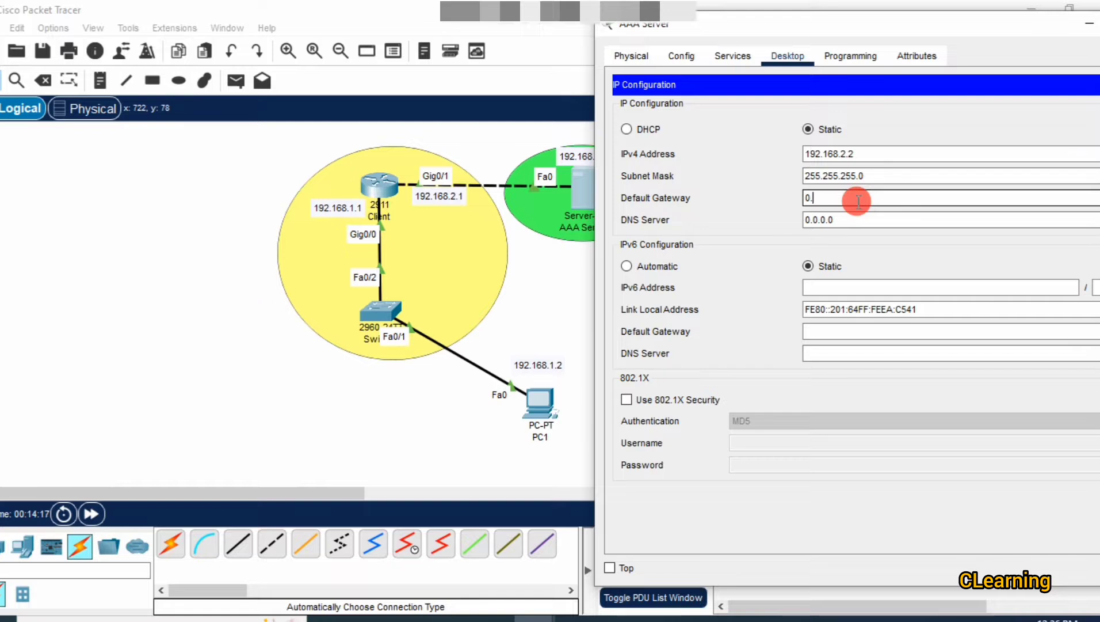
{"action": "key", "text": "BackSpace"}
{"action": "key", "text": "BackSpace"}
{"action": "type", "text": "192.168.2.1"}
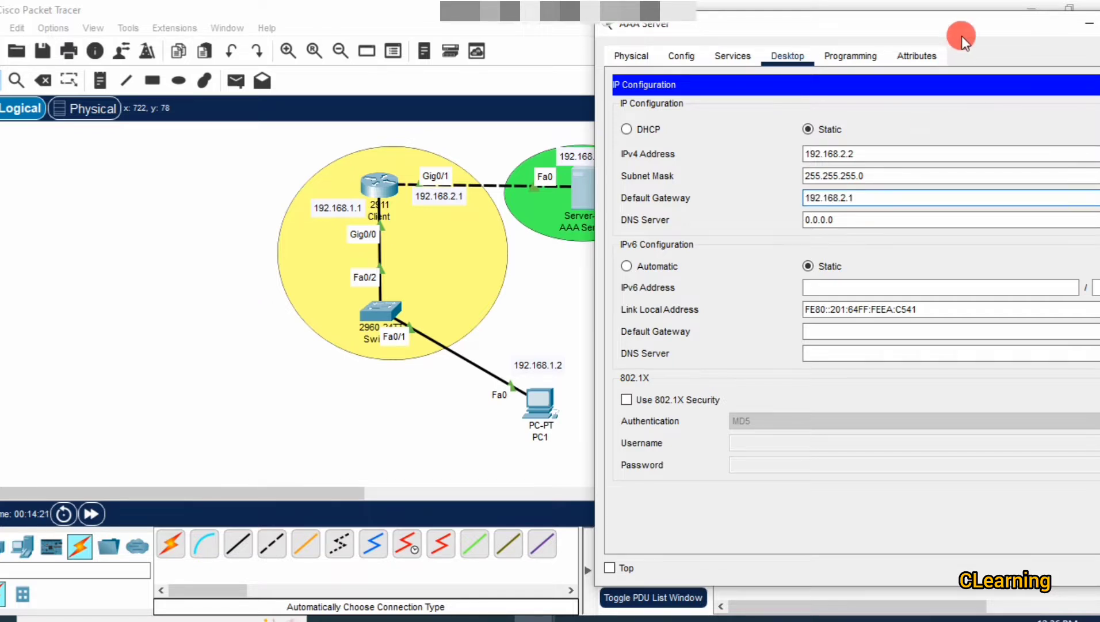
{"action": "left_click_drag", "start_coordinate": [963, 36], "coordinate": [912, 50]}
{"action": "left_click", "coordinate": [979, 46]}
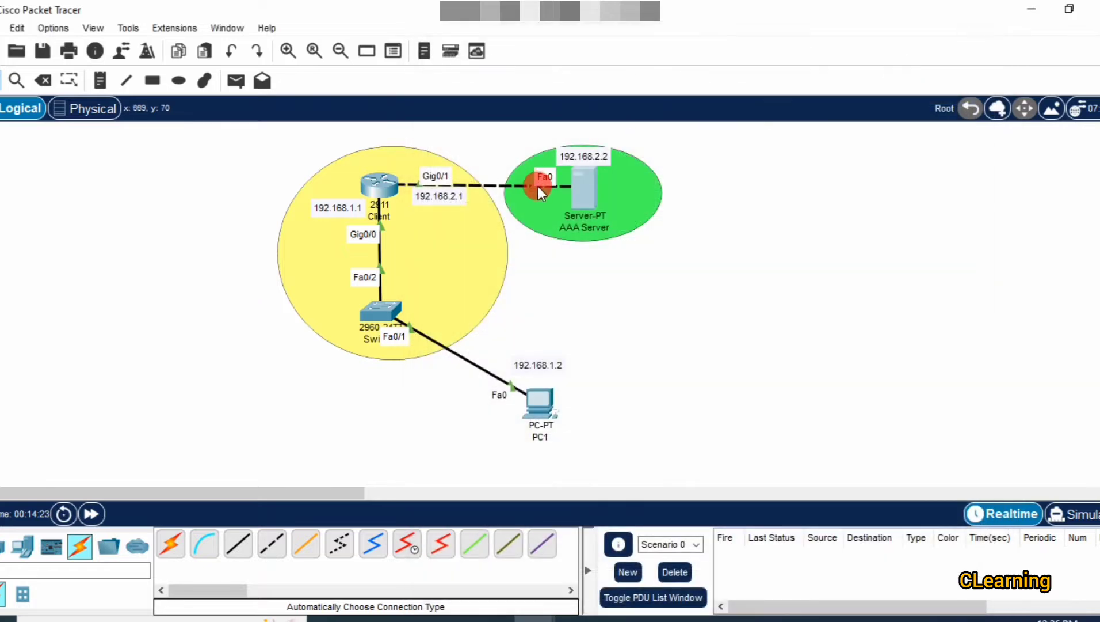
{"action": "left_click", "coordinate": [587, 181]}
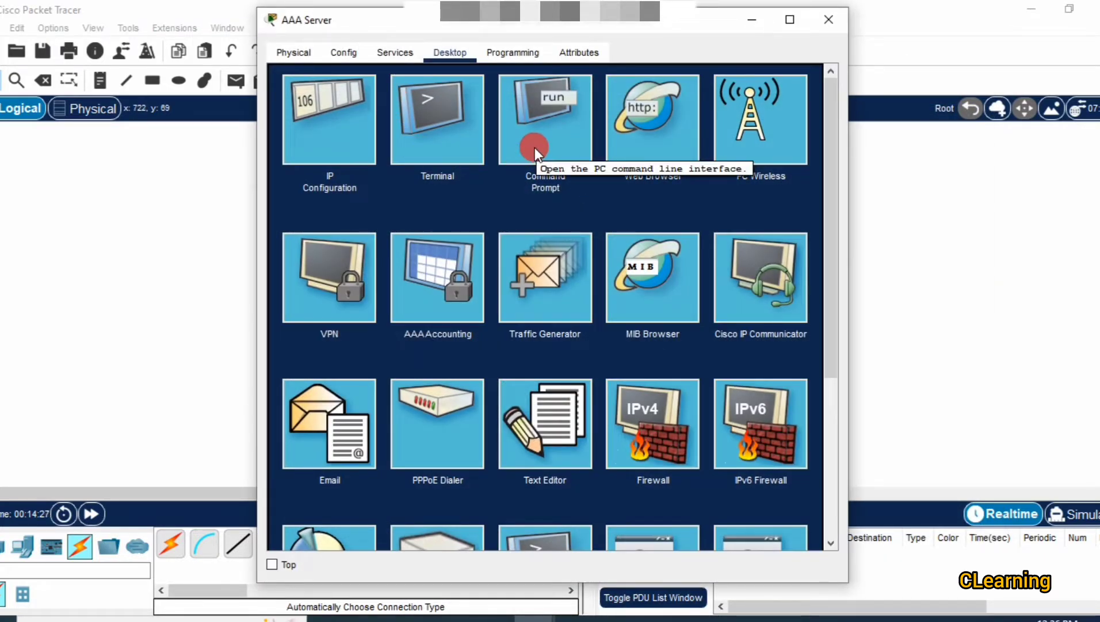
{"action": "left_click", "coordinate": [387, 50]}
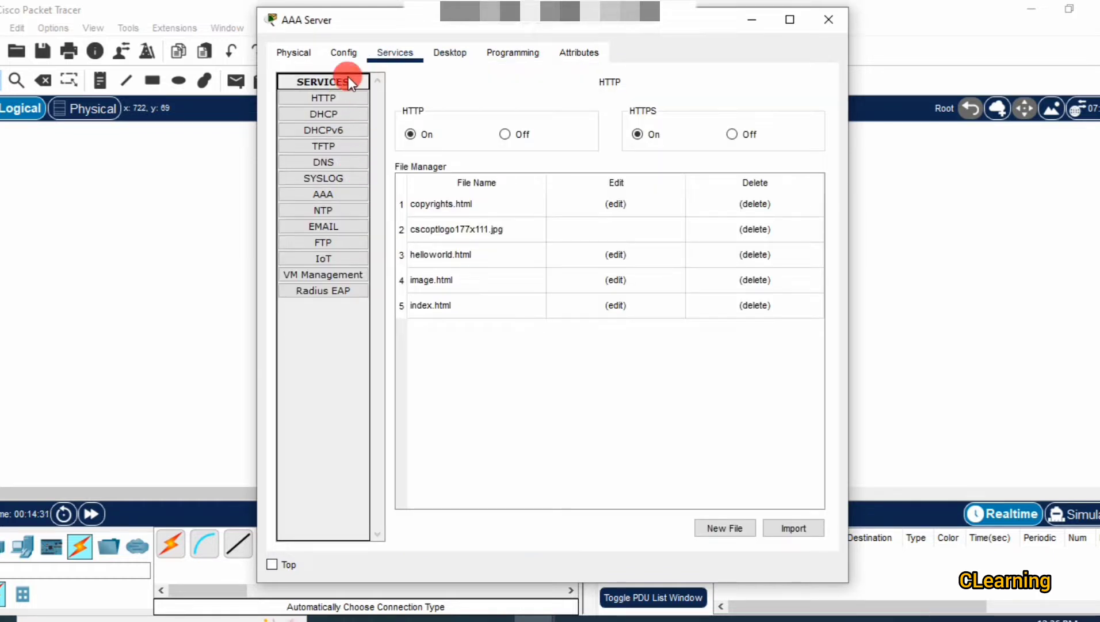
{"action": "left_click", "coordinate": [343, 98]}
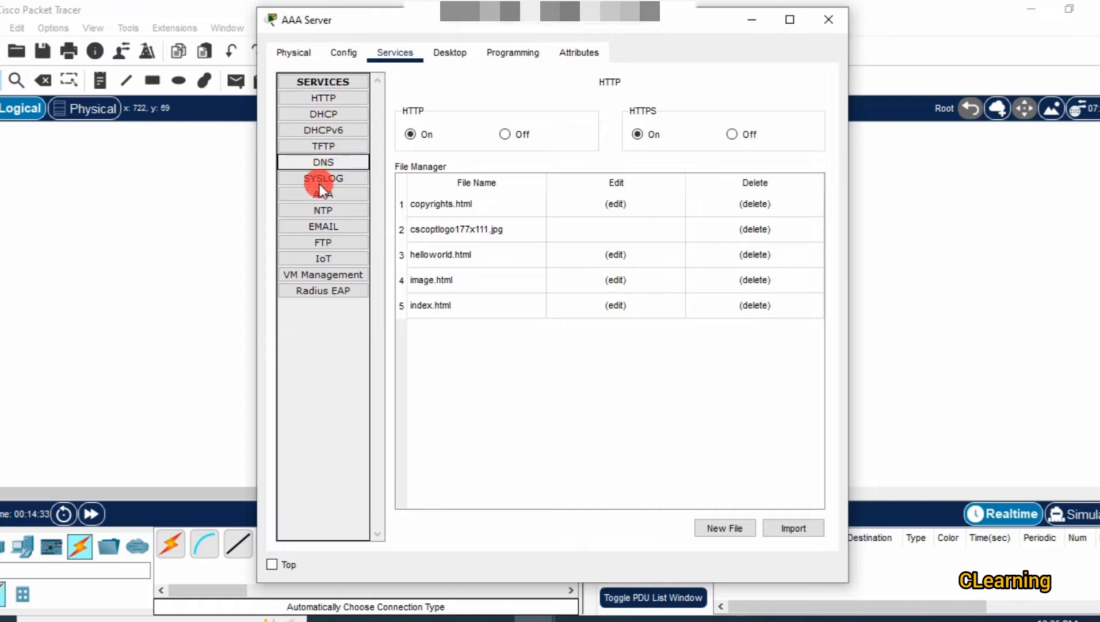
{"action": "left_click", "coordinate": [343, 173]}
{"action": "left_click", "coordinate": [342, 196]}
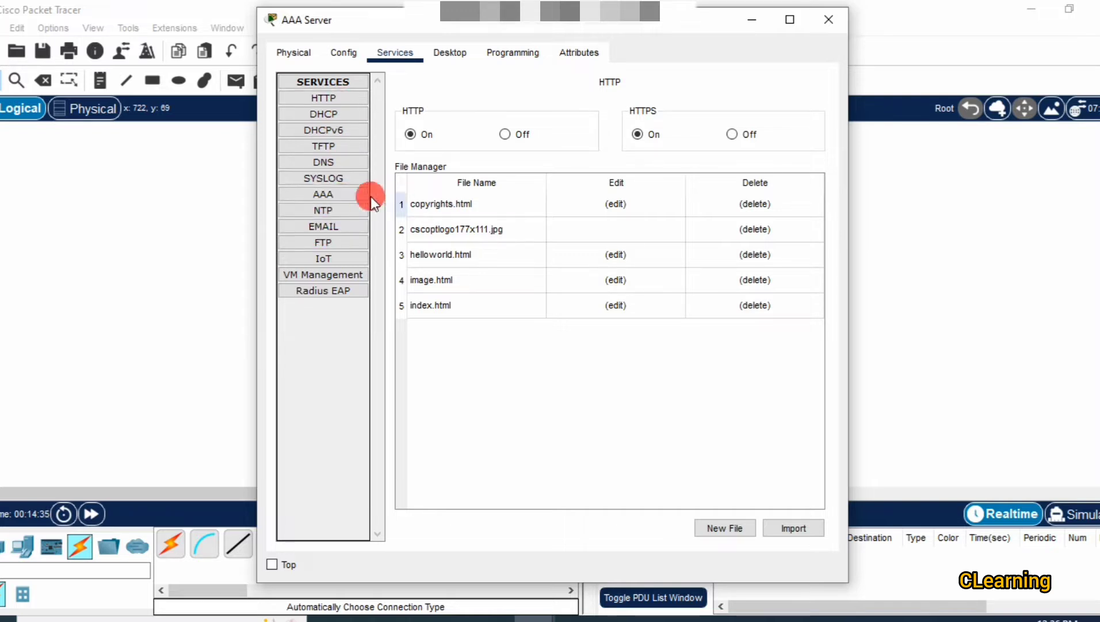
{"action": "left_click", "coordinate": [324, 197]}
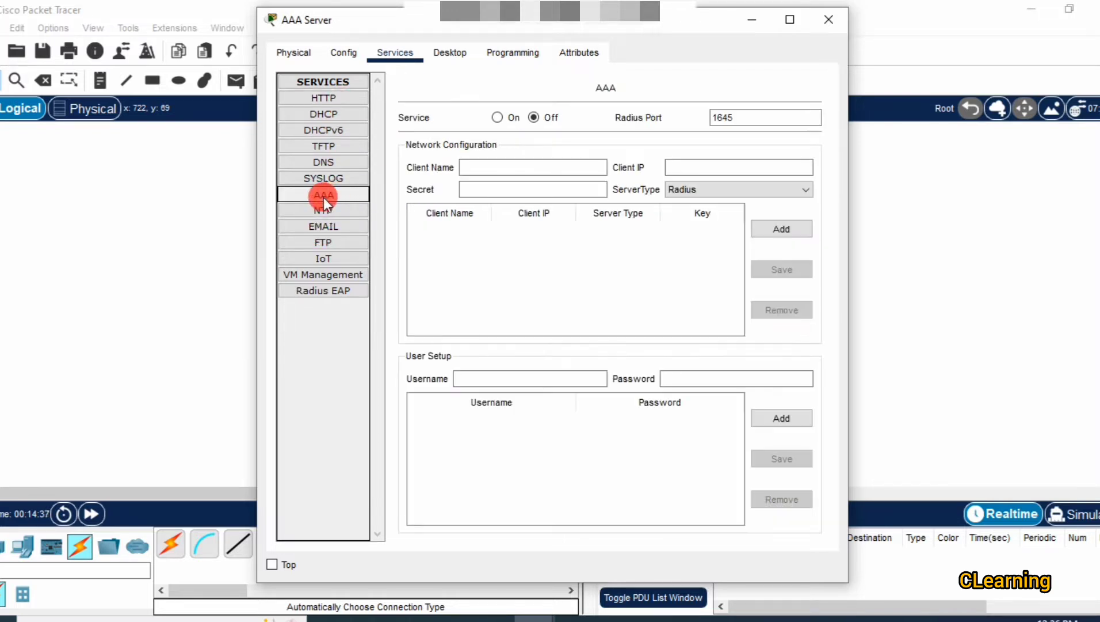
{"action": "left_click", "coordinate": [475, 167]}
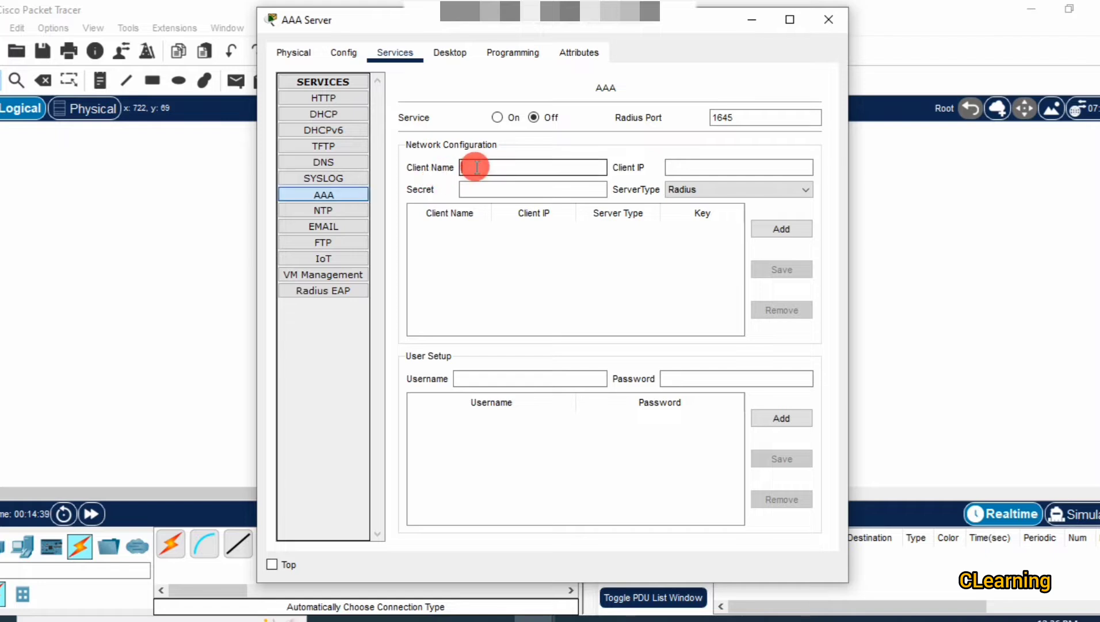
{"action": "left_click_drag", "start_coordinate": [482, 26], "coordinate": [806, 27]}
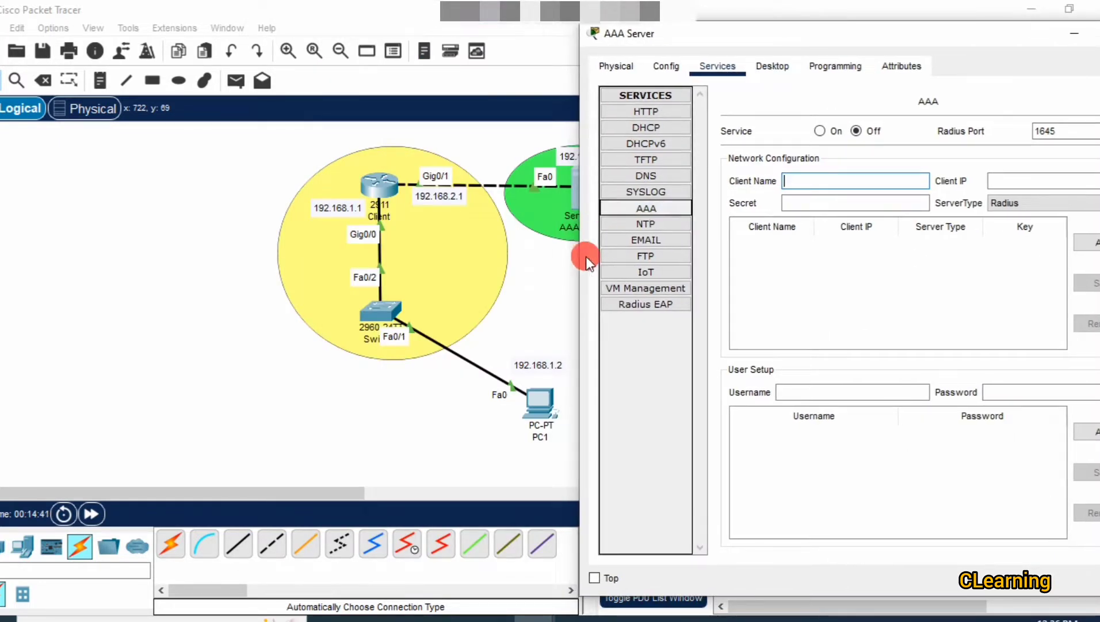
{"action": "left_click", "coordinate": [560, 282]}
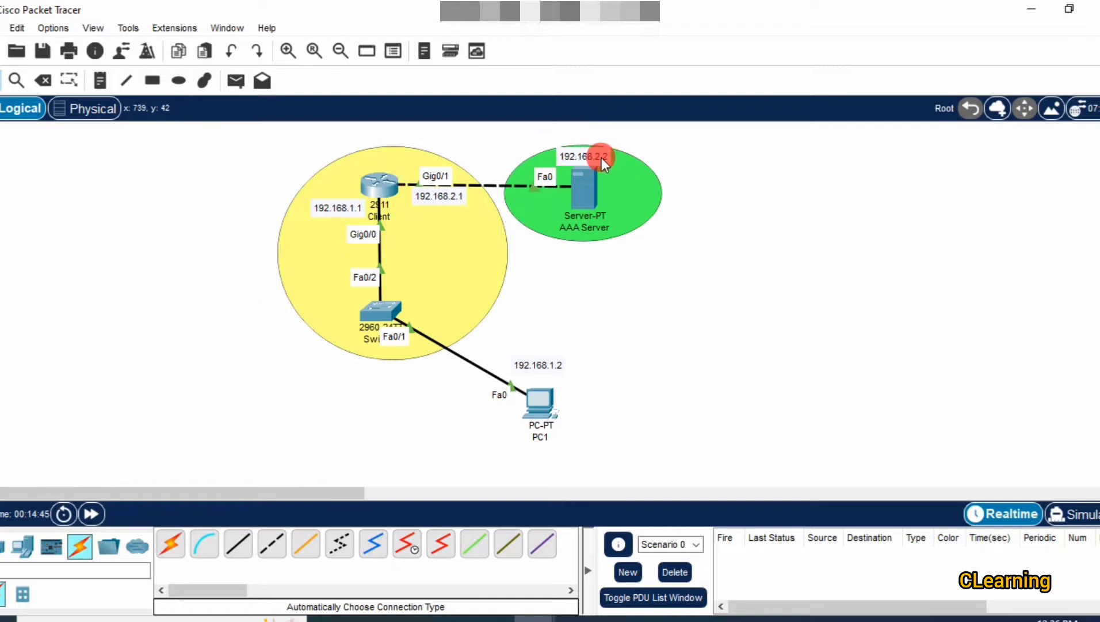
Leave interface mode on the Client router and rename it to AAARouter.
{"action": "left_click", "coordinate": [400, 183]}
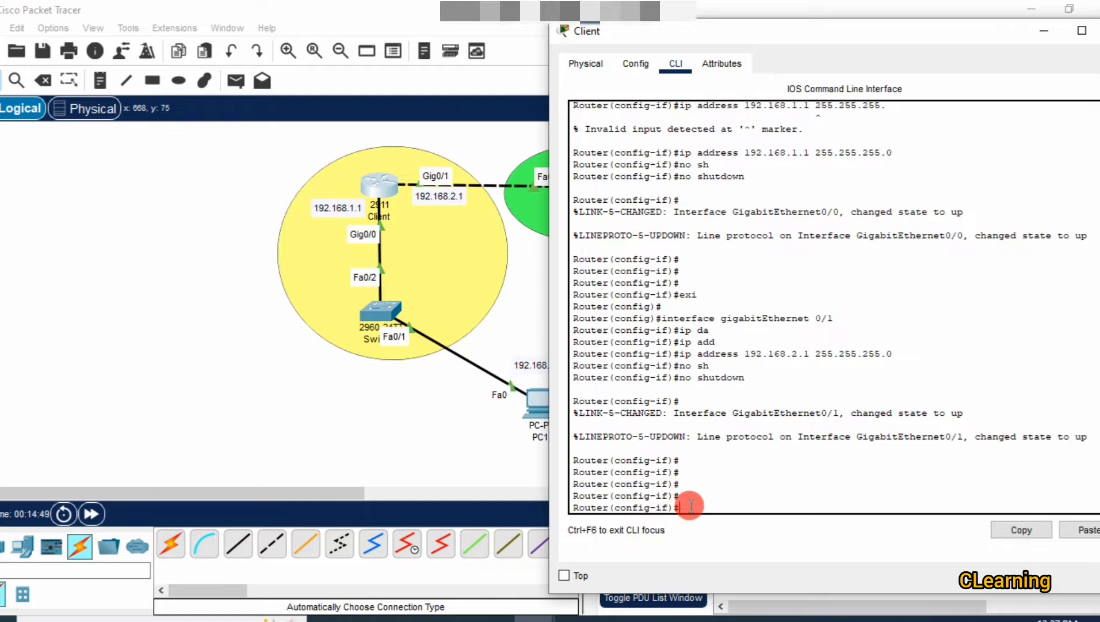
{"action": "type", "text": "exi"}
{"action": "key", "text": "Return"}
{"action": "key", "text": "Return"}
{"action": "key", "text": "Return"}
{"action": "key", "text": "Return"}
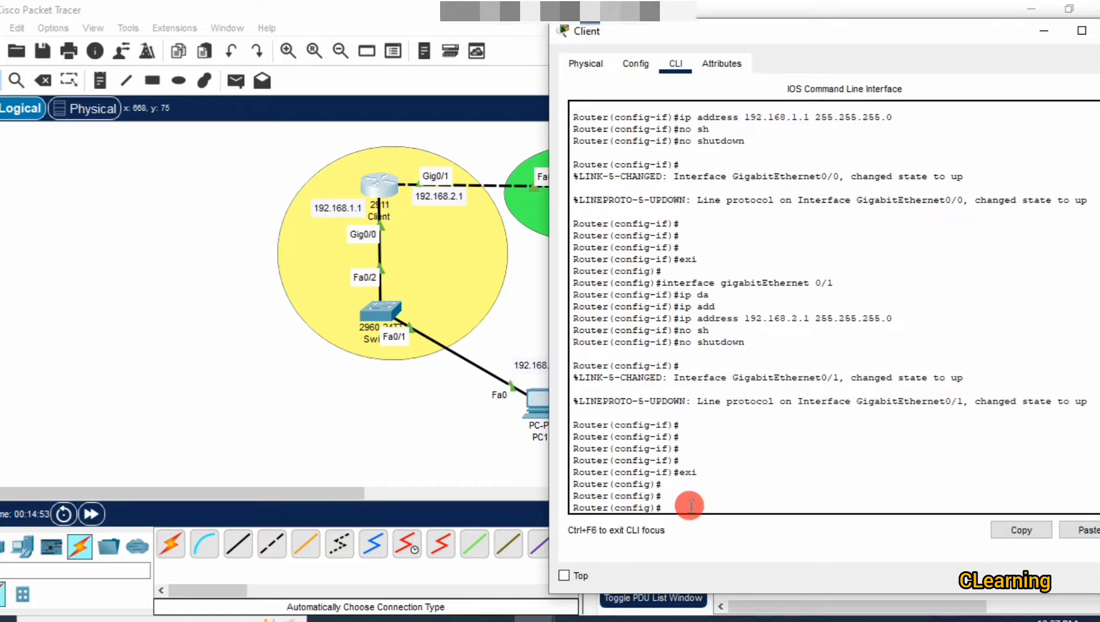
{"action": "type", "text": "ho"}
{"action": "key", "text": "Tab"}
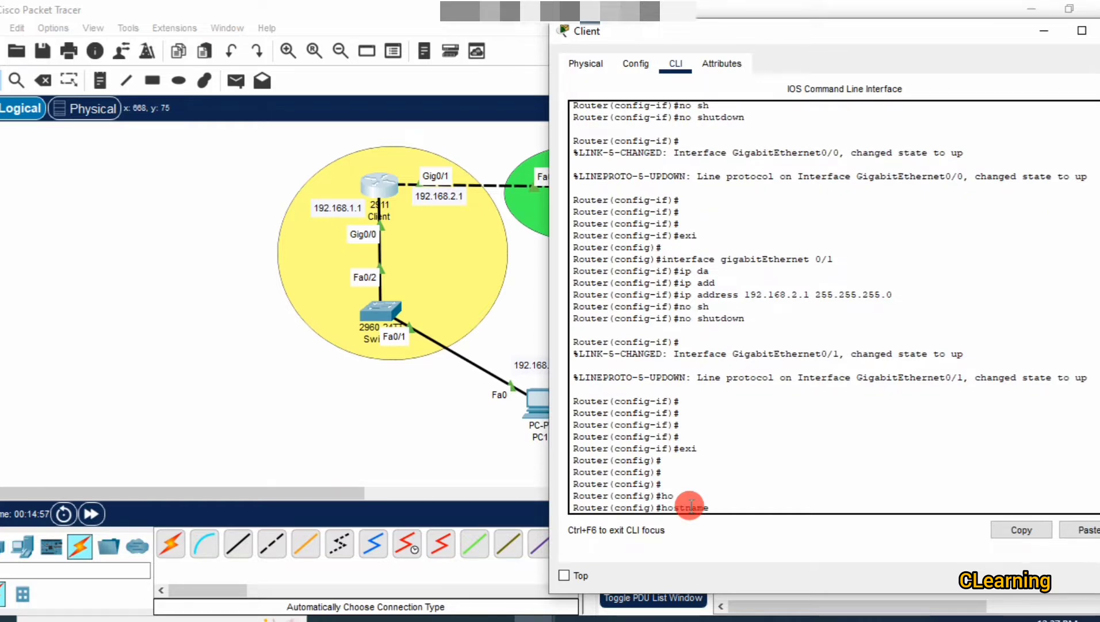
{"action": "type", "text": "AAARouter"}
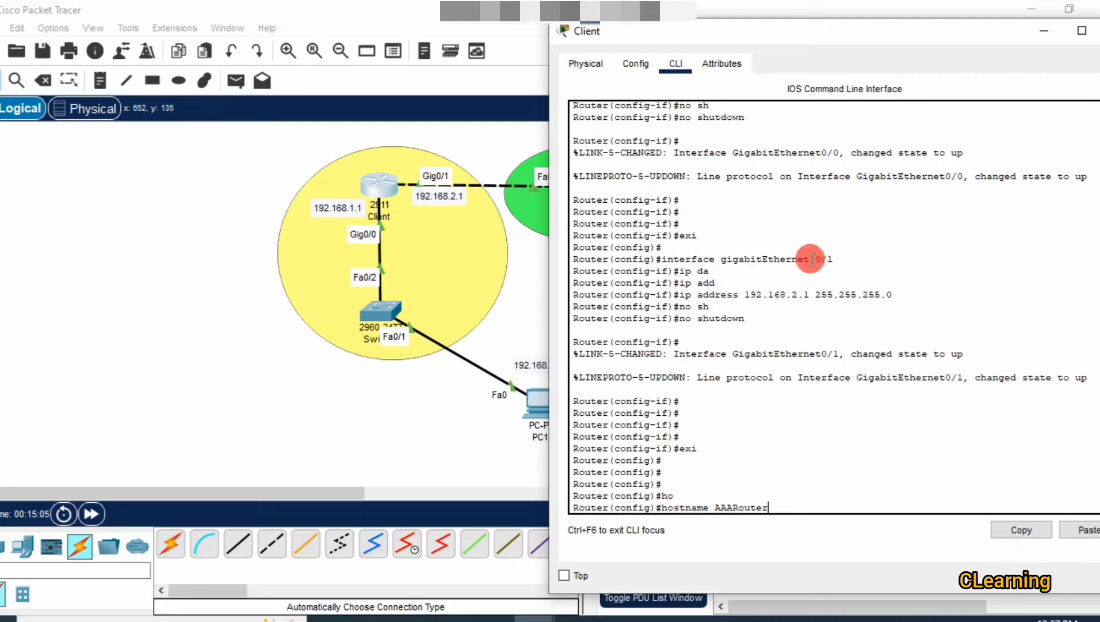
{"action": "key", "text": "Return"}
{"action": "left_click", "coordinate": [444, 413]}
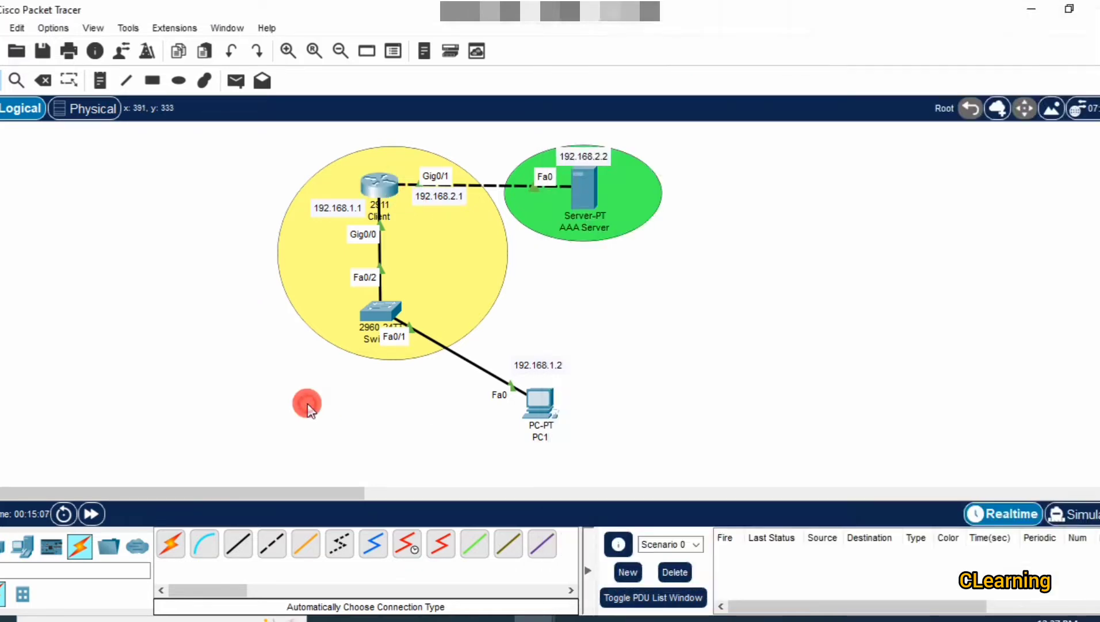
Enter AAA client name AAARouter and client IP 192.168.2.1 on the AAA Server.
{"action": "left_click", "coordinate": [582, 183]}
{"action": "left_click", "coordinate": [814, 175]}
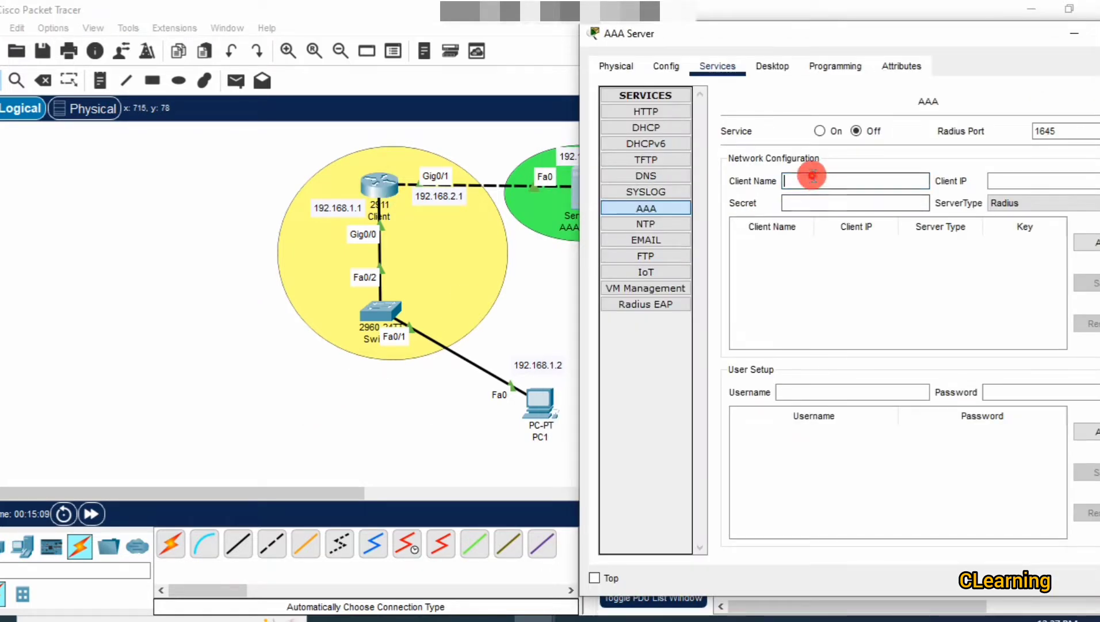
{"action": "type", "text": "AAA"}
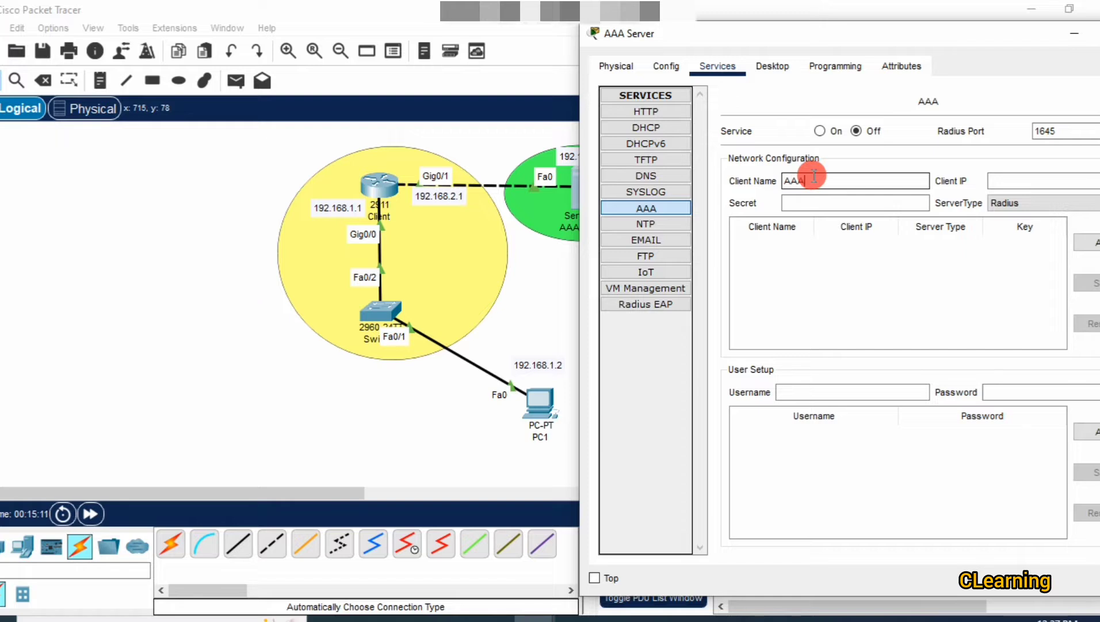
{"action": "type", "text": "Ro"}
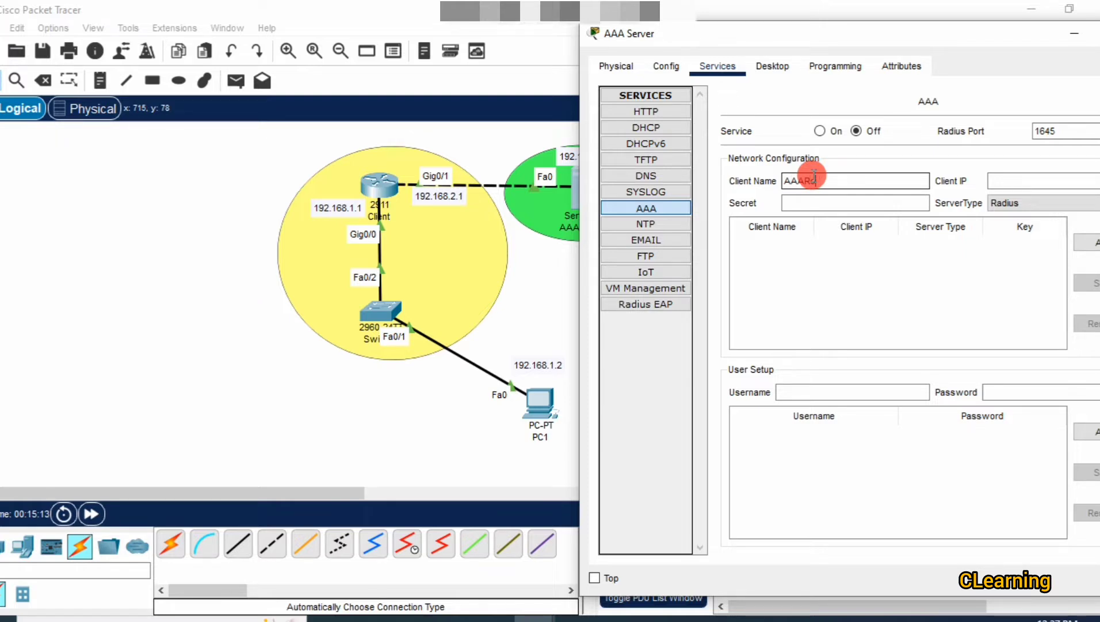
{"action": "type", "text": "uter"}
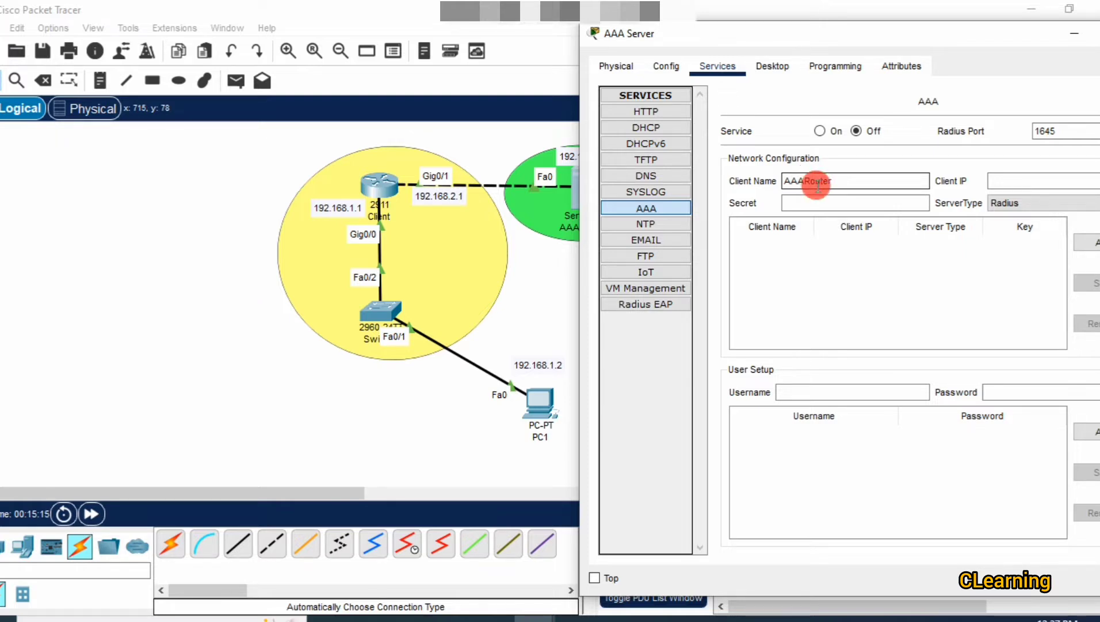
{"action": "left_click", "coordinate": [1004, 180]}
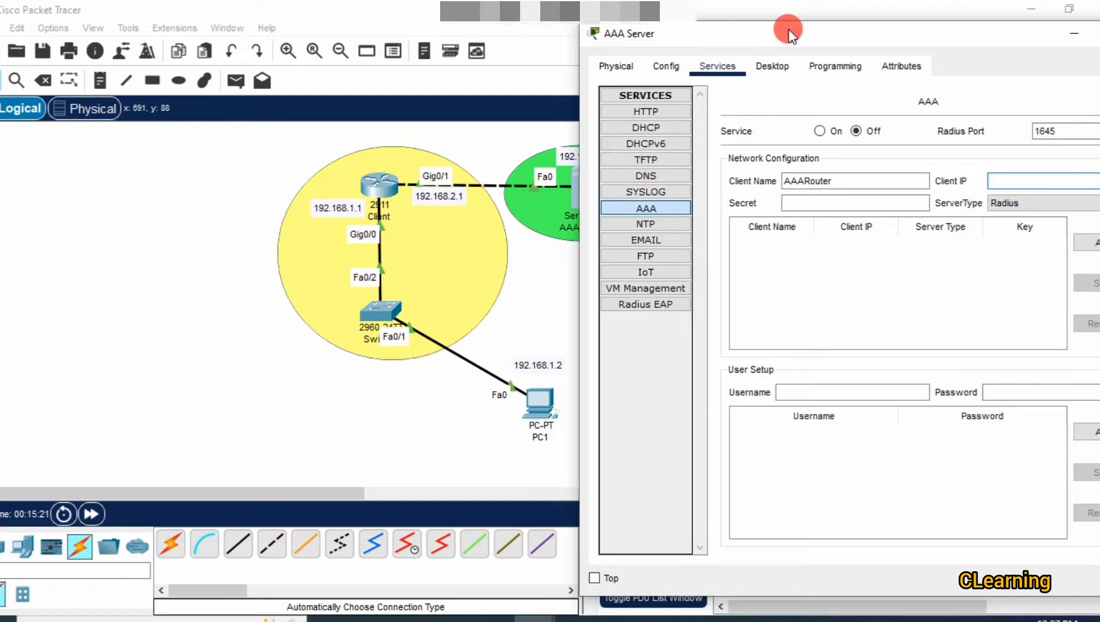
{"action": "left_click_drag", "start_coordinate": [789, 31], "coordinate": [726, 28]}
{"action": "left_click", "coordinate": [945, 179]}
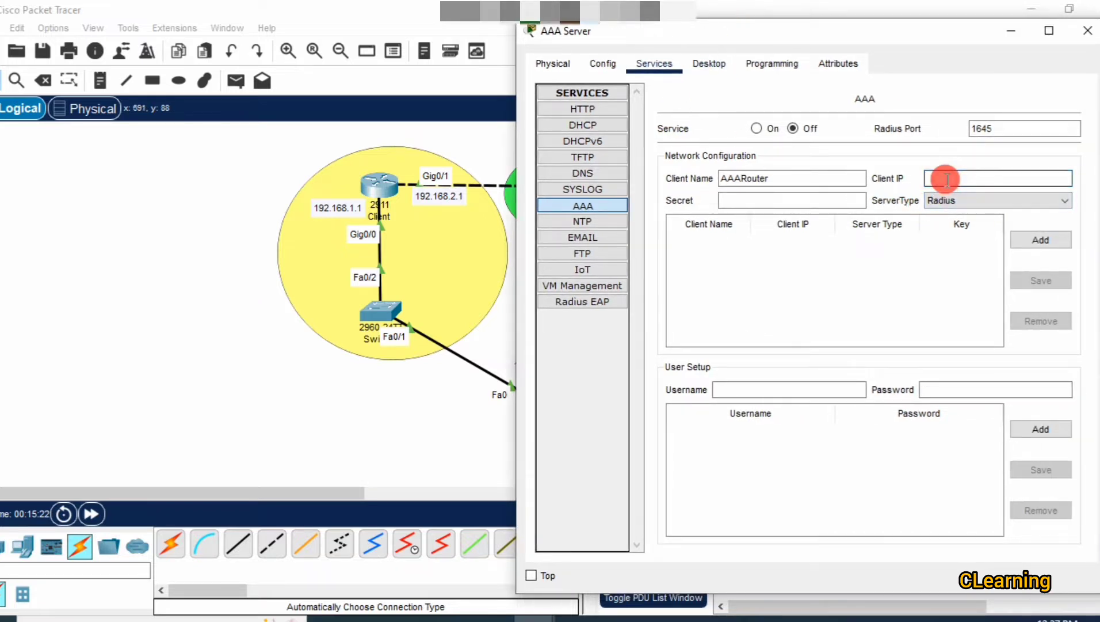
{"action": "type", "text": "192.168.2.1"}
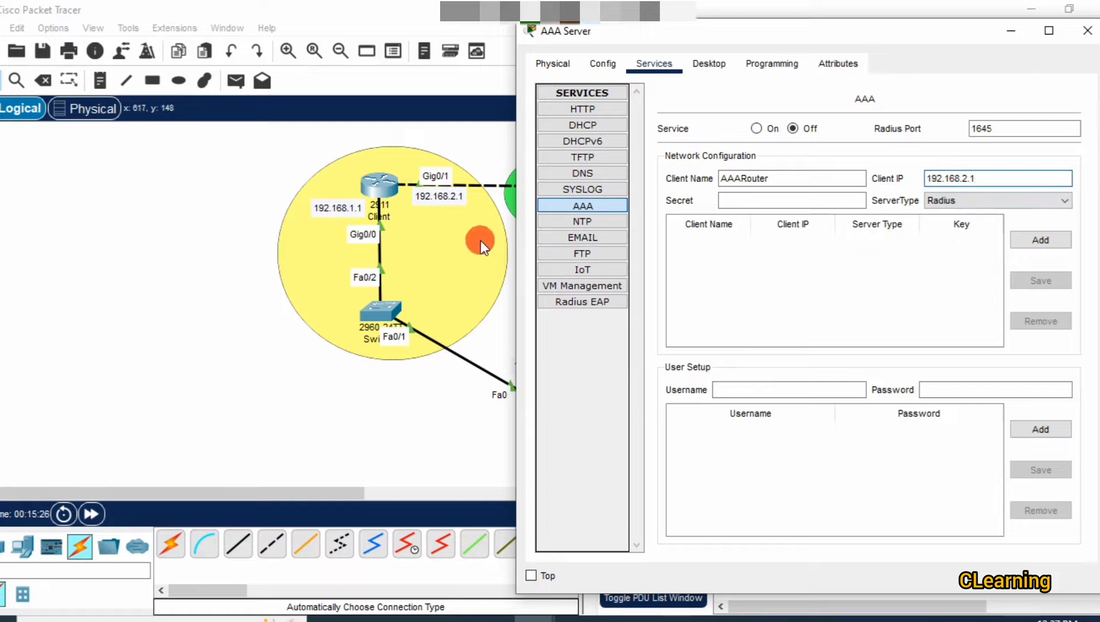
{"action": "left_click", "coordinate": [731, 200]}
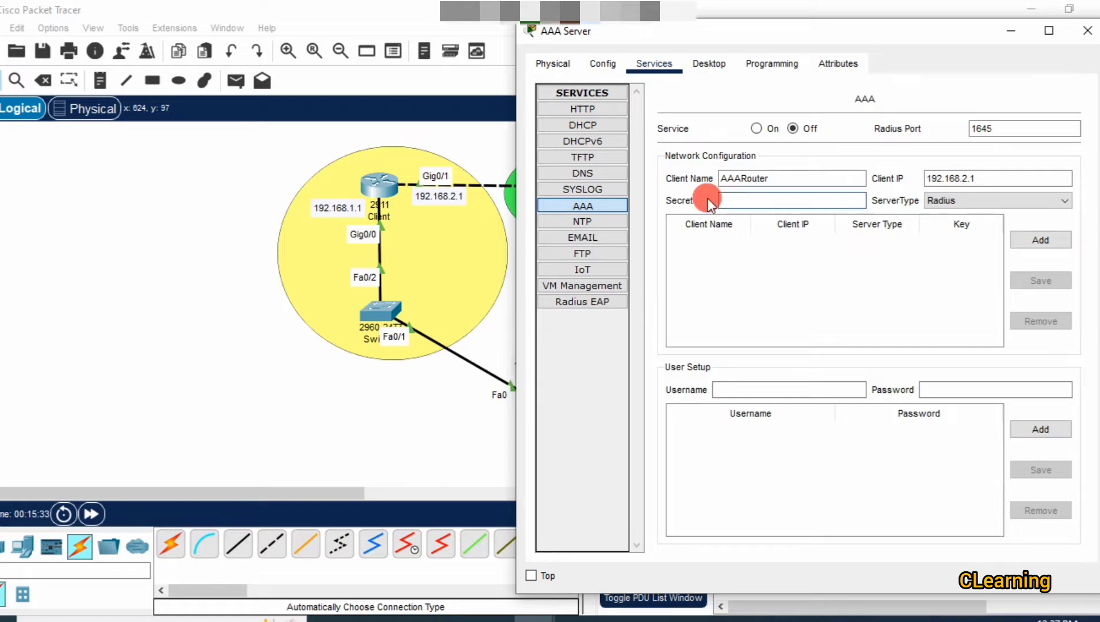
{"action": "left_click", "coordinate": [505, 137]}
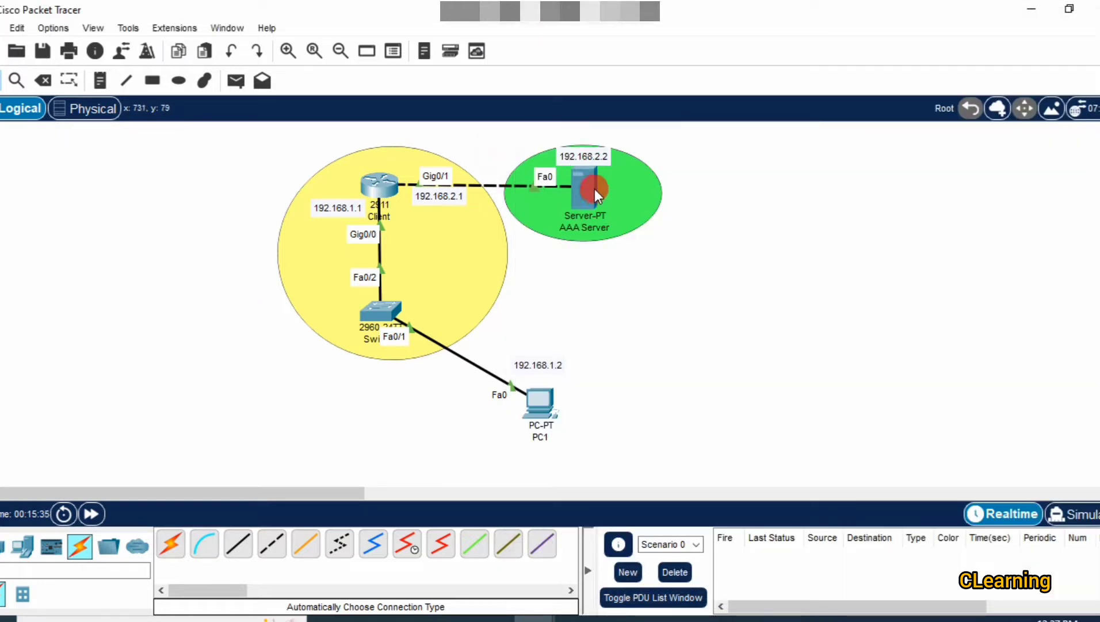
Reopen the AAA Server and go via SYSLOG back to the AAA service page.
{"action": "mouse_move", "coordinate": [593, 187]}
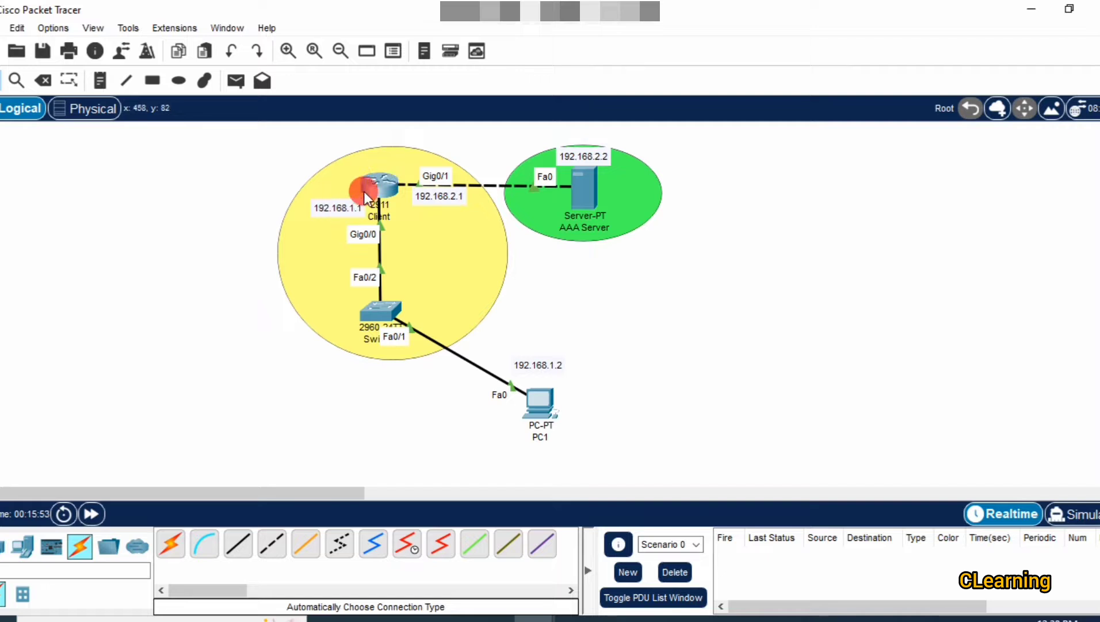
{"action": "left_click", "coordinate": [582, 185]}
{"action": "left_click", "coordinate": [583, 189]}
{"action": "left_click", "coordinate": [585, 205]}
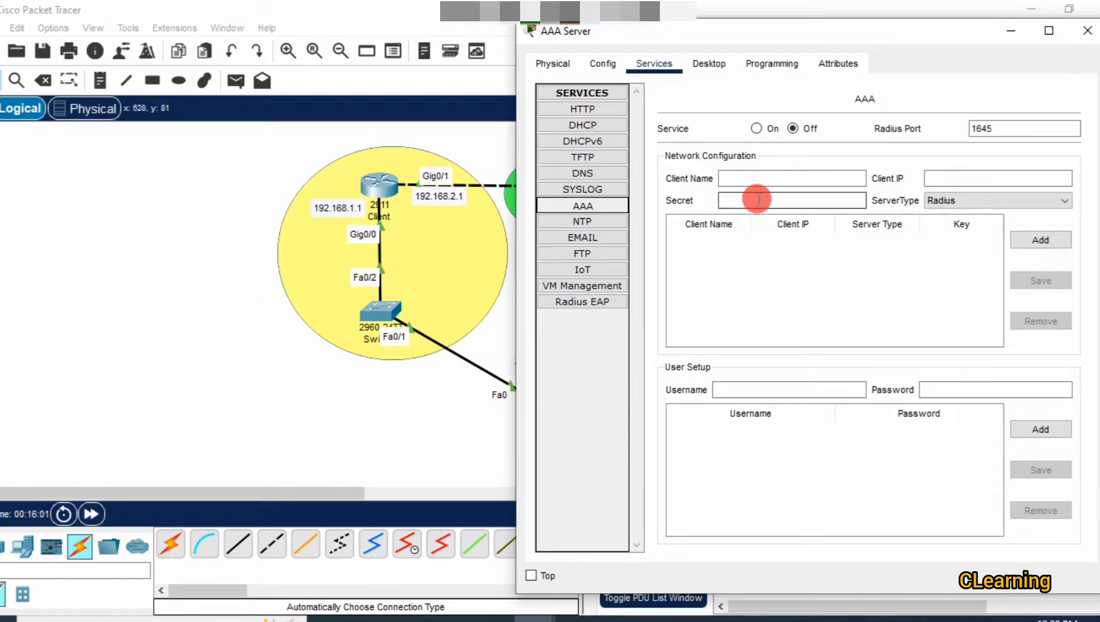
Add Tacacs client AAARouter at 192.168.2.1 with a shared secret key.
{"action": "left_click", "coordinate": [755, 176]}
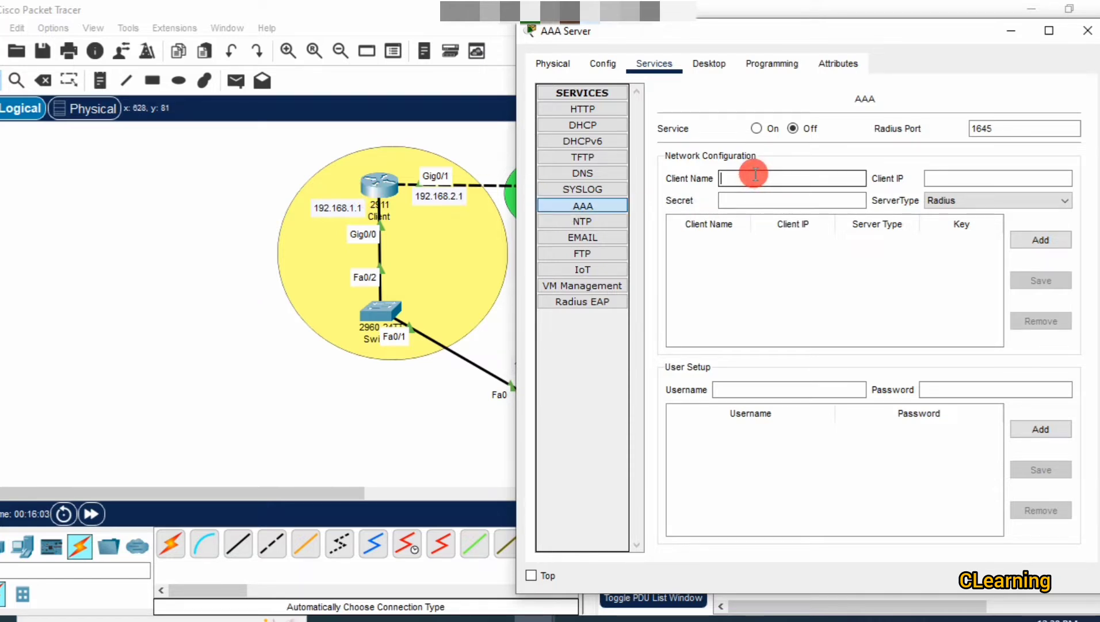
{"action": "type", "text": "AAARouter"}
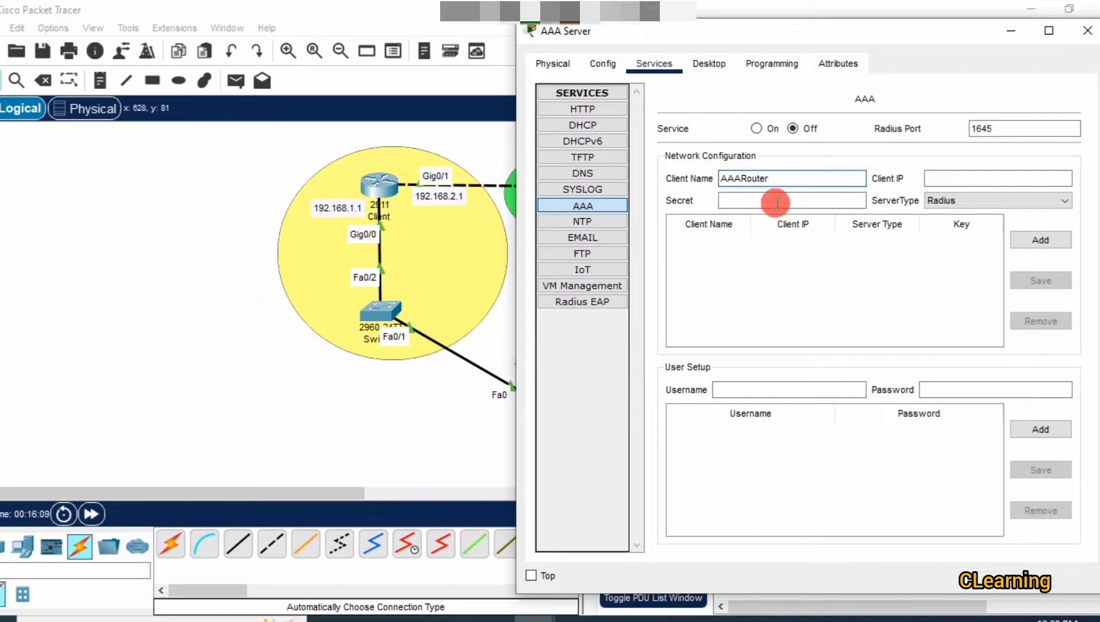
{"action": "left_click", "coordinate": [975, 179]}
{"action": "type", "text": "1"}
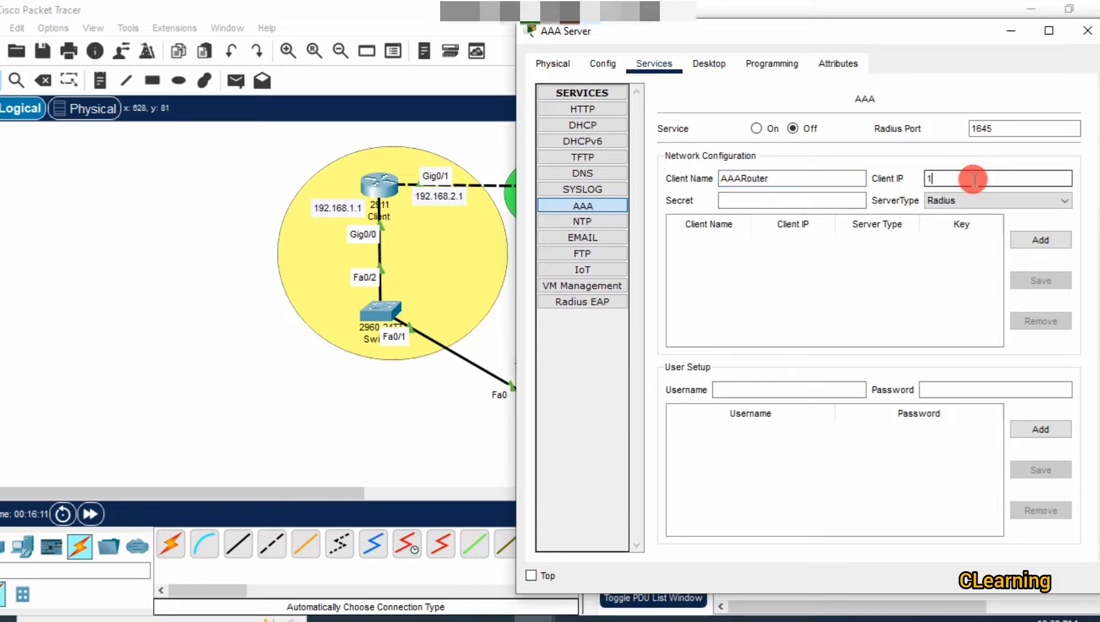
{"action": "type", "text": "92.168"}
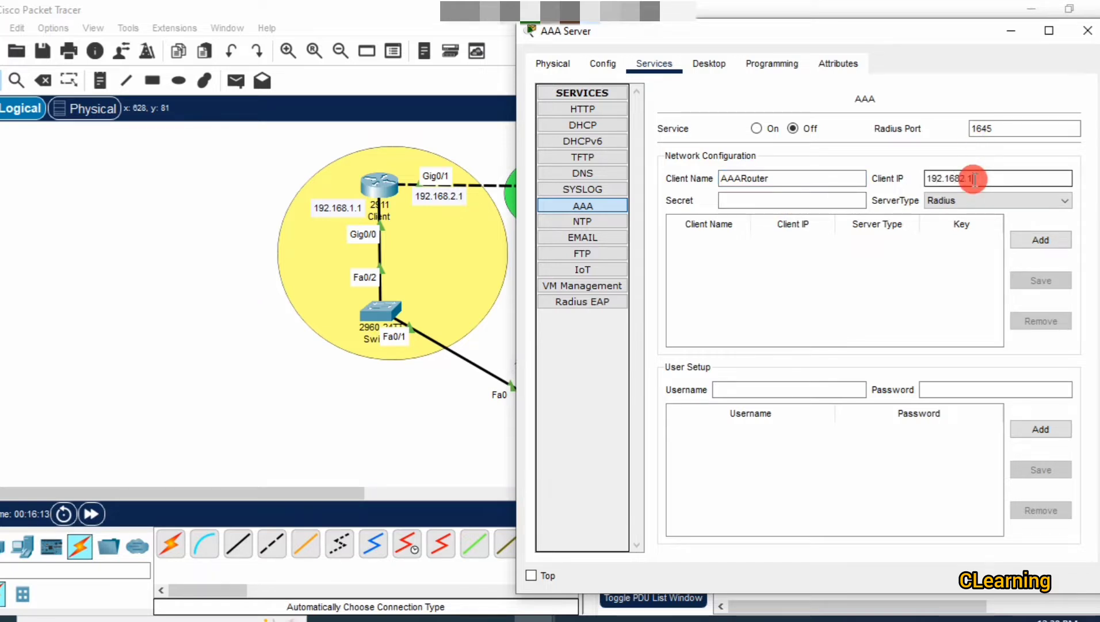
{"action": "type", "text": ".2.1"}
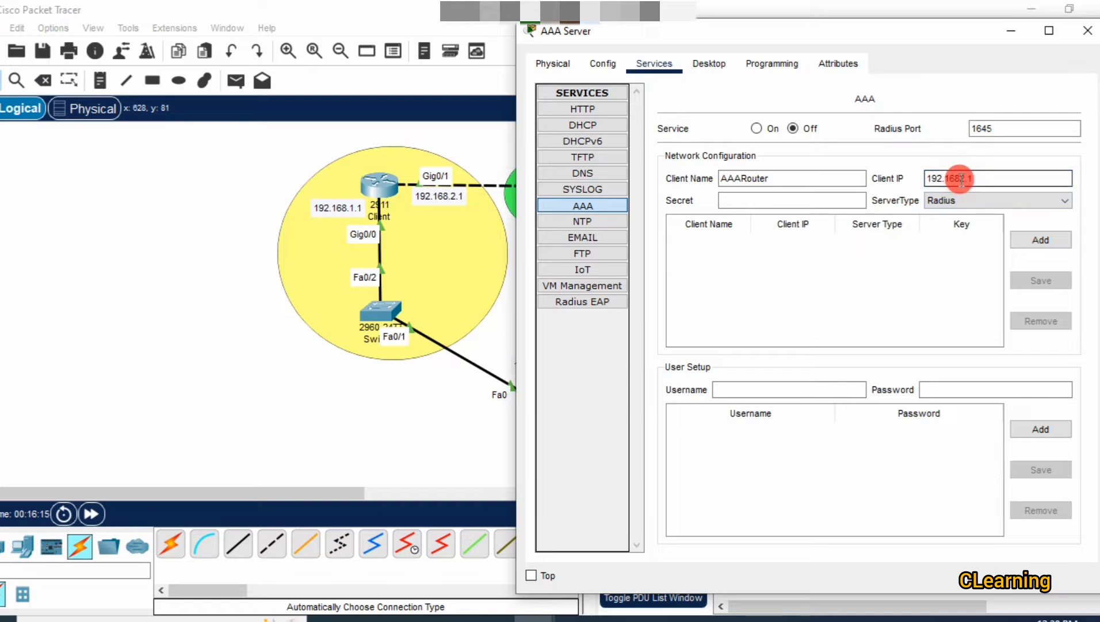
{"action": "left_click", "coordinate": [797, 205]}
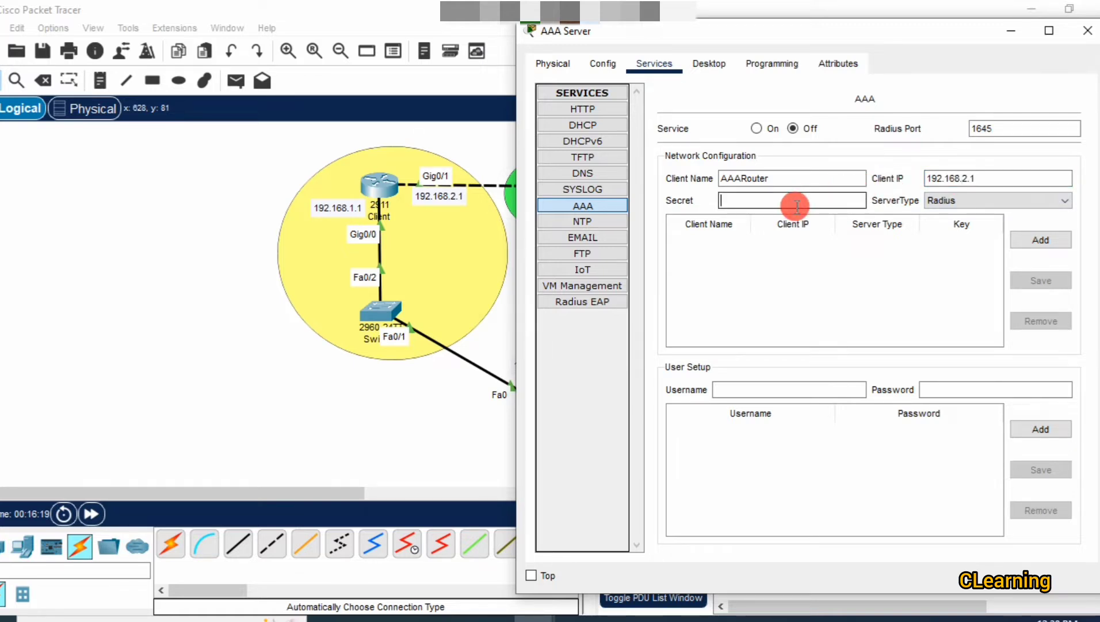
{"action": "type", "text": "1234"}
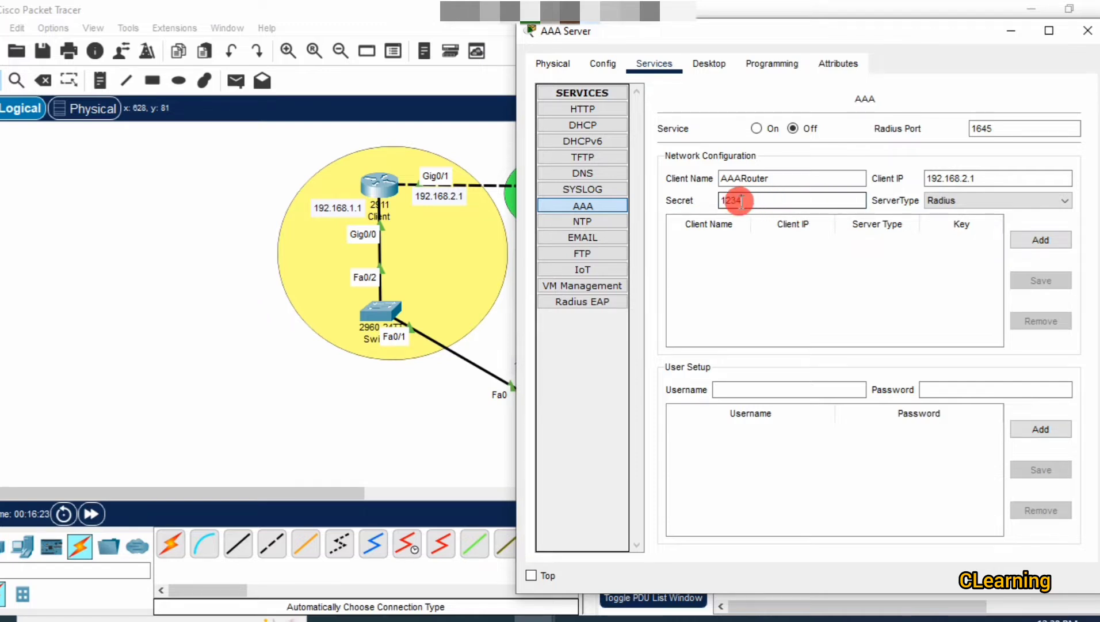
{"action": "type", "text": "5"}
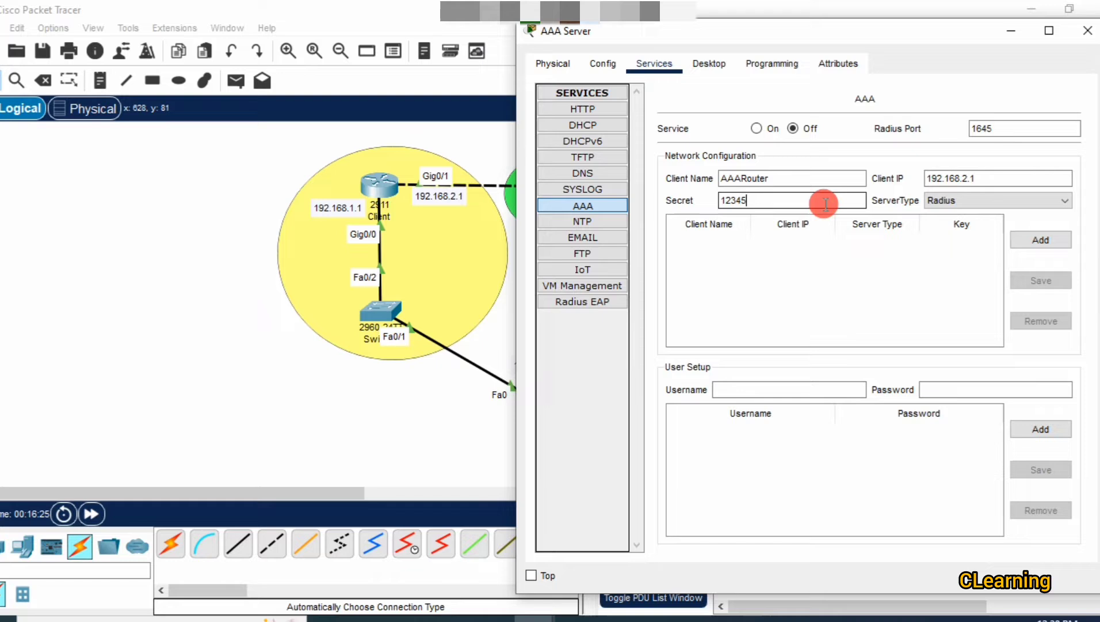
{"action": "left_click", "coordinate": [981, 198]}
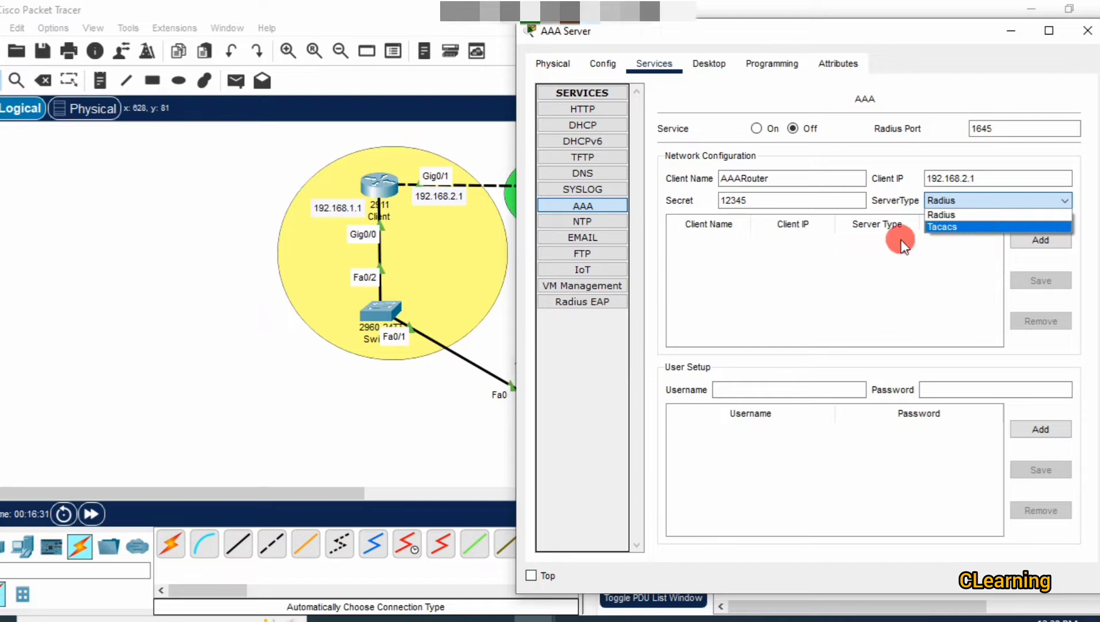
{"action": "left_click", "coordinate": [979, 226]}
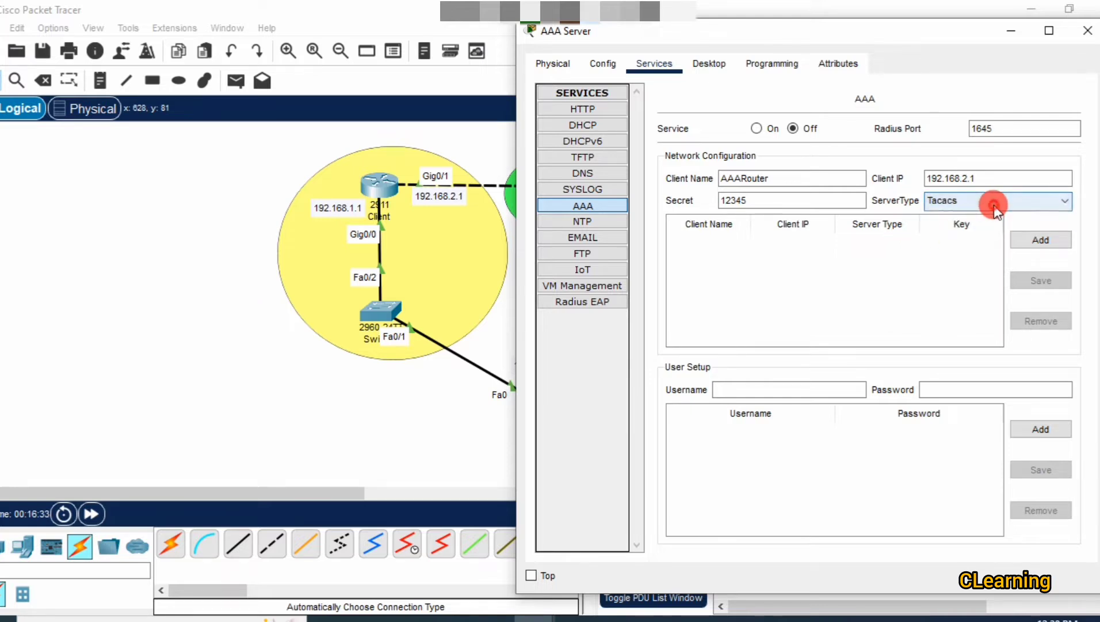
{"action": "left_click", "coordinate": [994, 206]}
{"action": "left_click", "coordinate": [995, 227]}
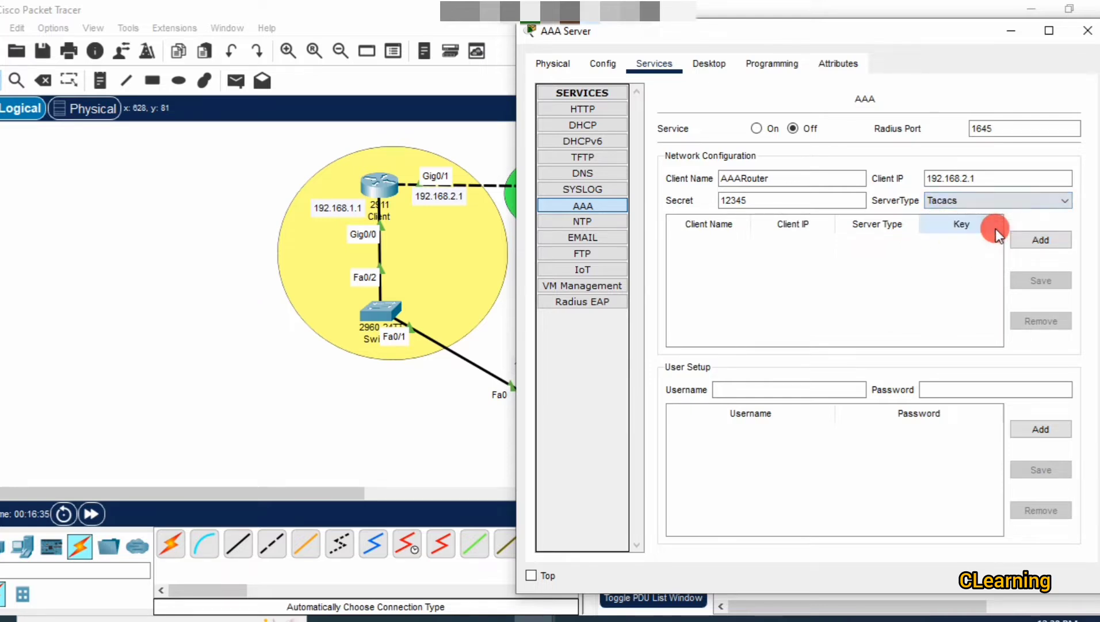
{"action": "left_click", "coordinate": [1030, 238]}
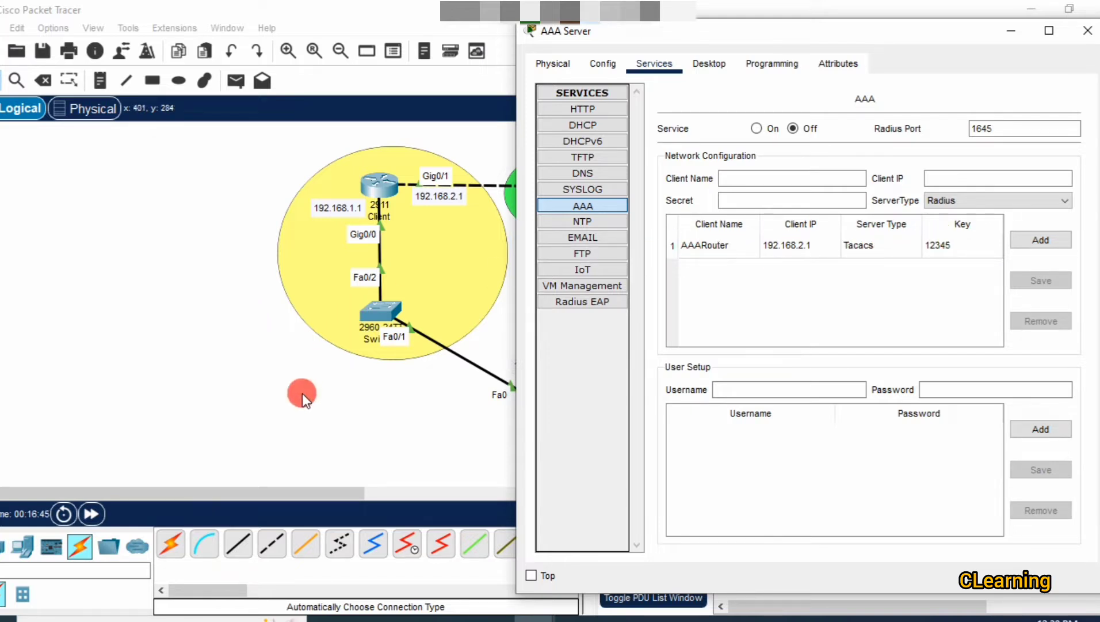
Switch between the topology and the AAA Server's AAA page, then pan the canvas back.
{"action": "left_click", "coordinate": [344, 365]}
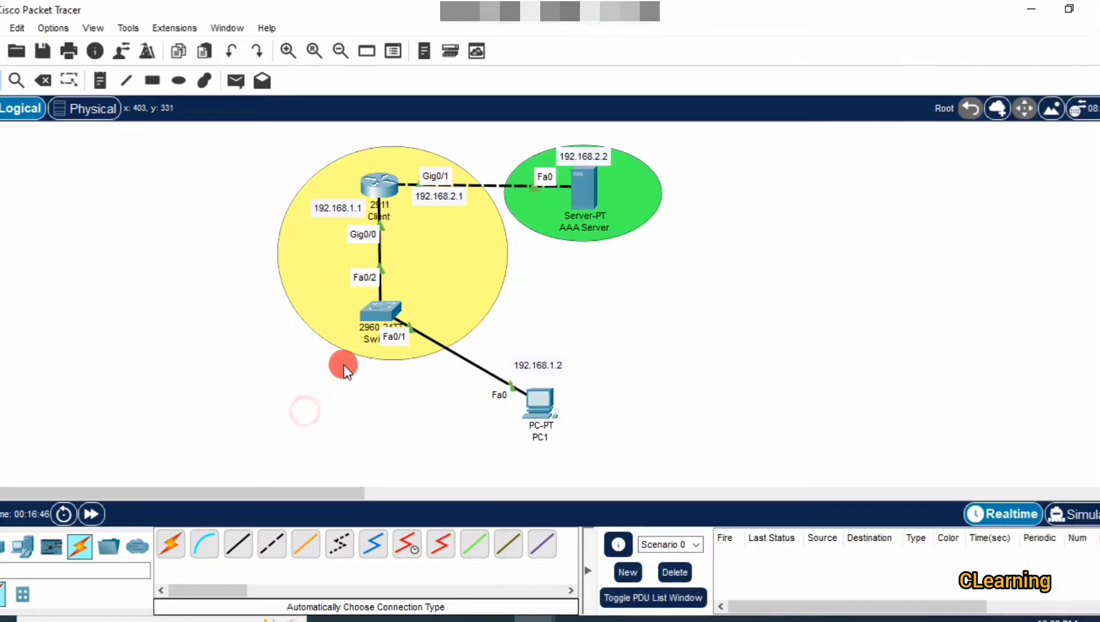
{"action": "left_click", "coordinate": [585, 197]}
{"action": "left_click", "coordinate": [585, 191]}
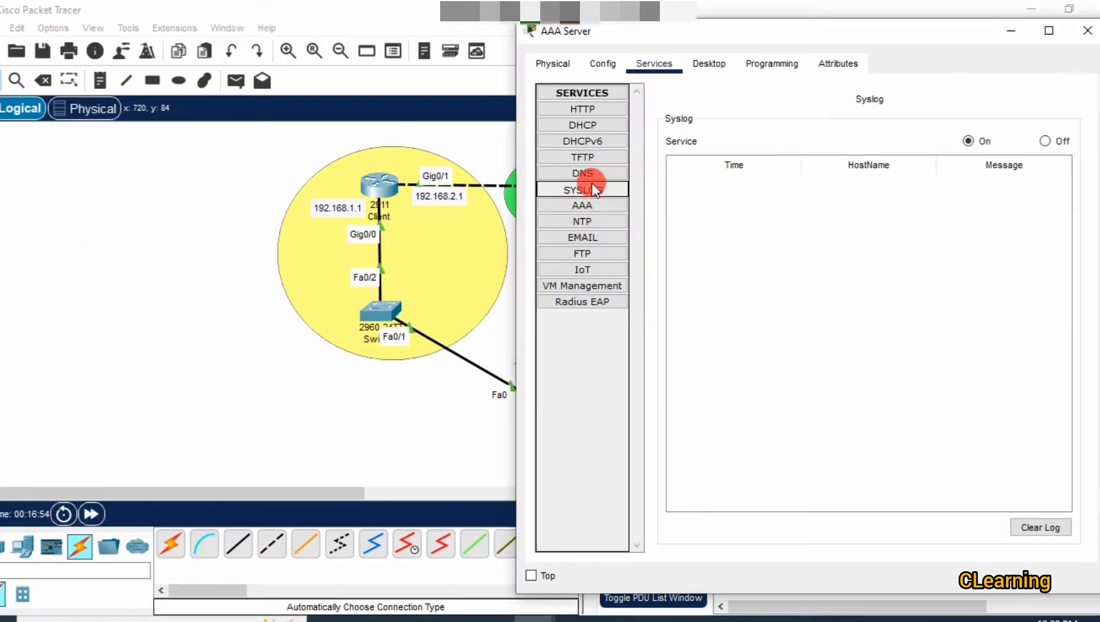
{"action": "left_click", "coordinate": [582, 205]}
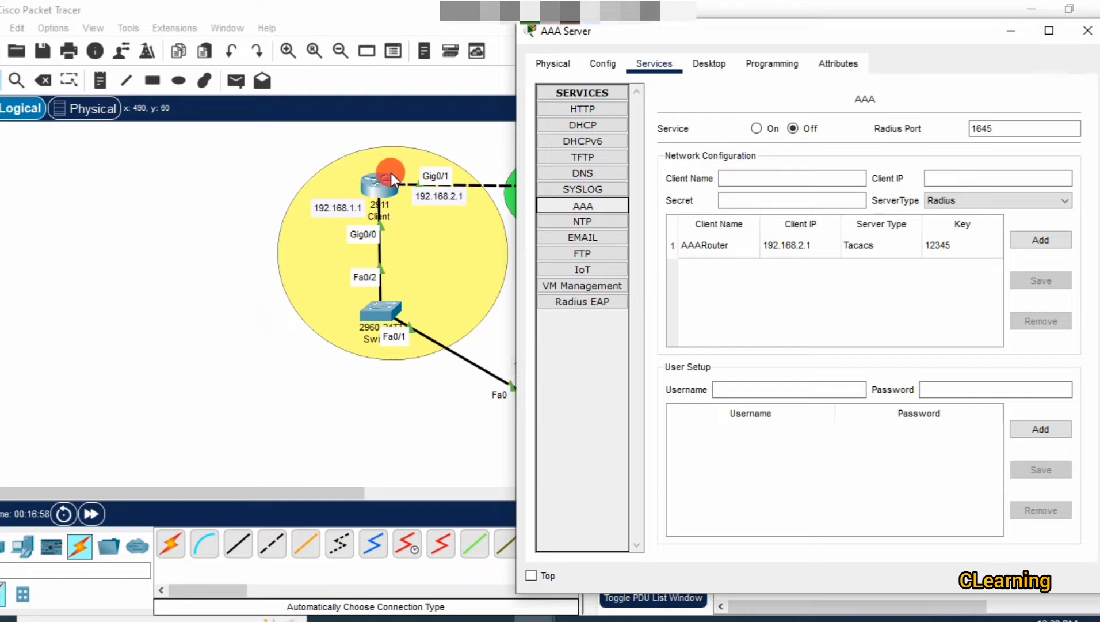
{"action": "left_click", "coordinate": [808, 389]}
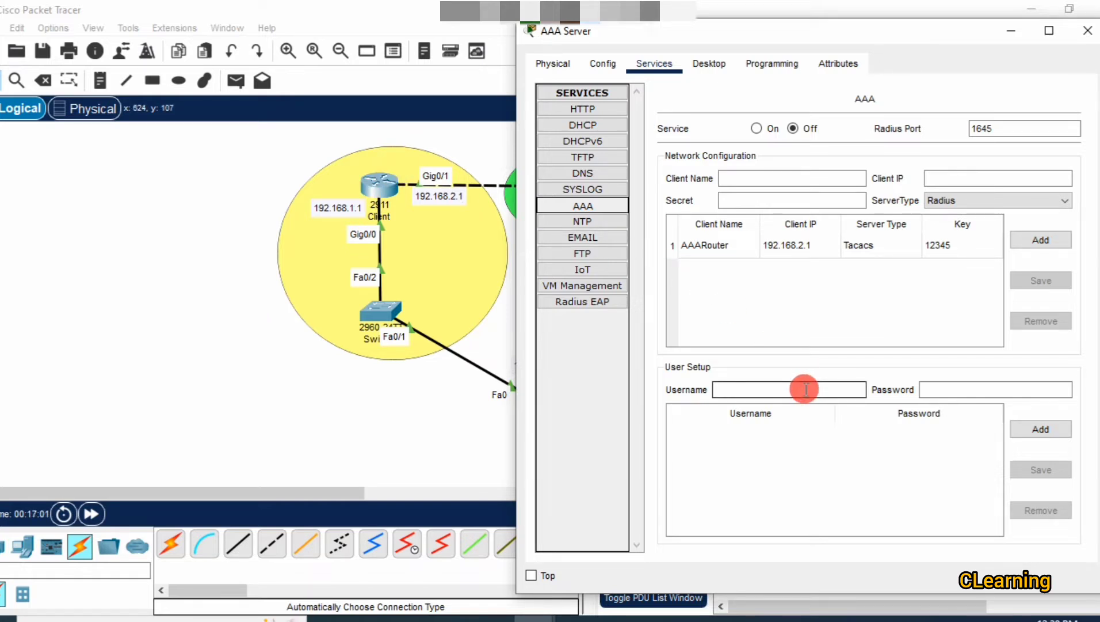
{"action": "left_click", "coordinate": [383, 402]}
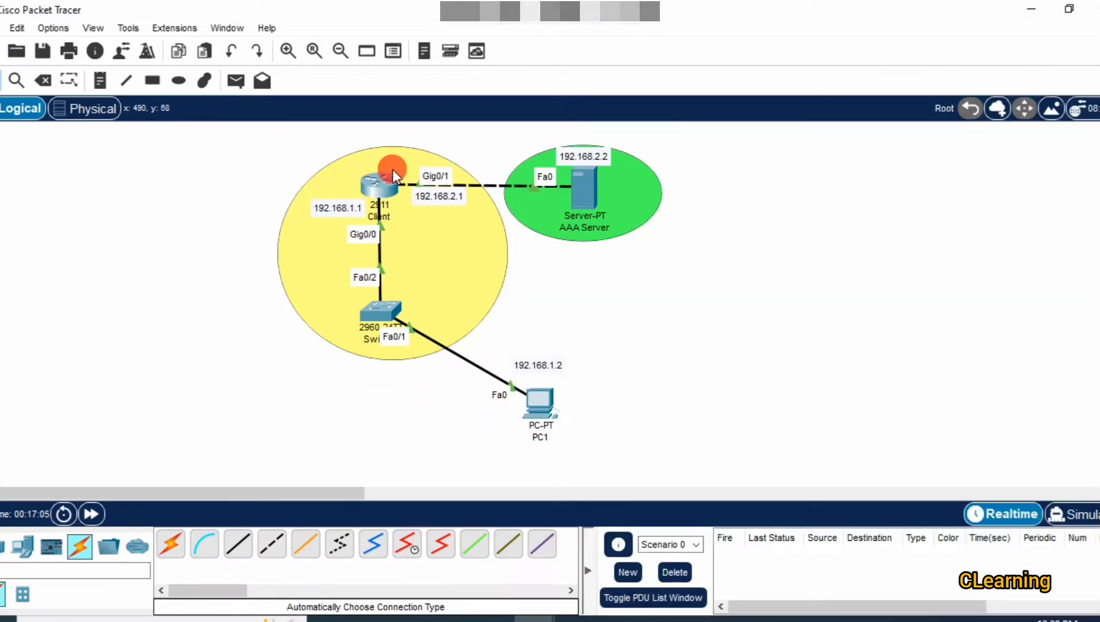
{"action": "left_click", "coordinate": [580, 196]}
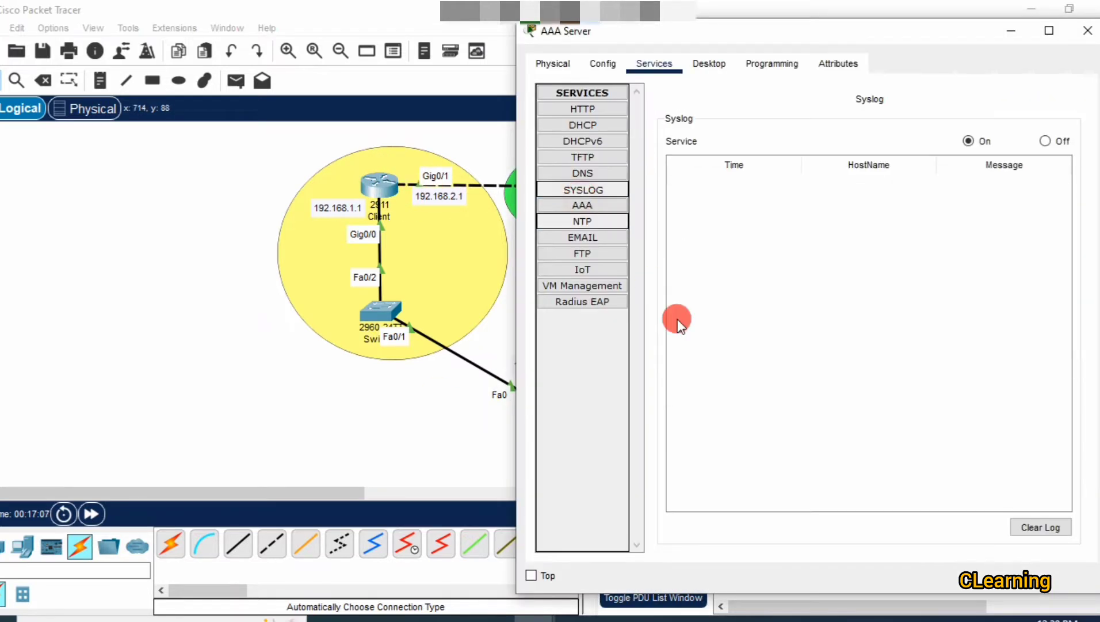
{"action": "left_click", "coordinate": [571, 212]}
{"action": "left_click", "coordinate": [477, 493]}
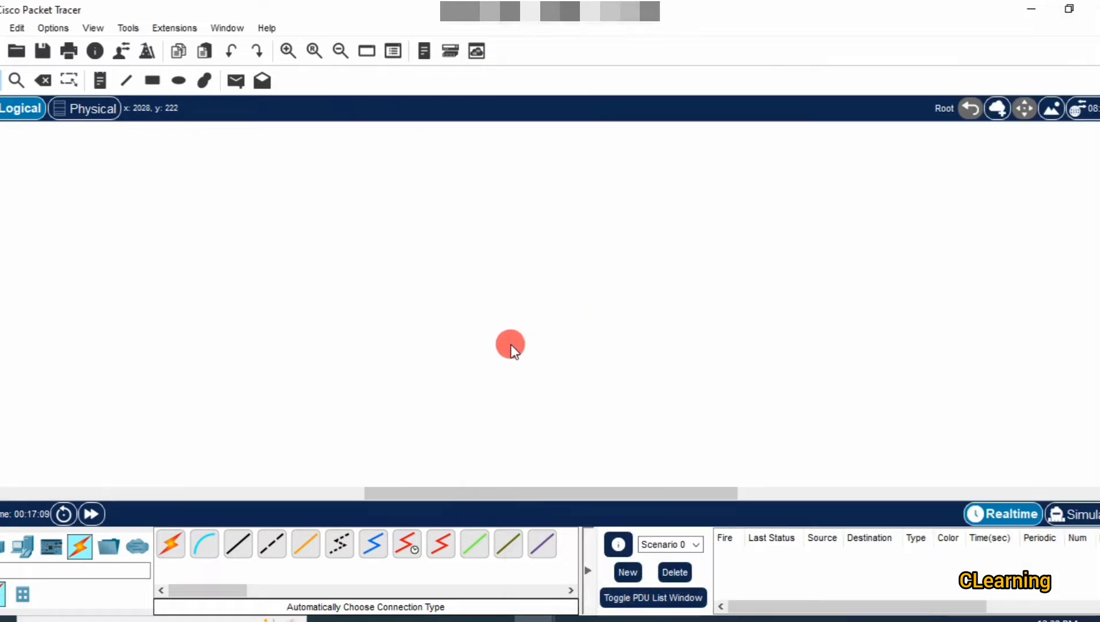
{"action": "left_click_drag", "start_coordinate": [541, 498], "coordinate": [268, 460]}
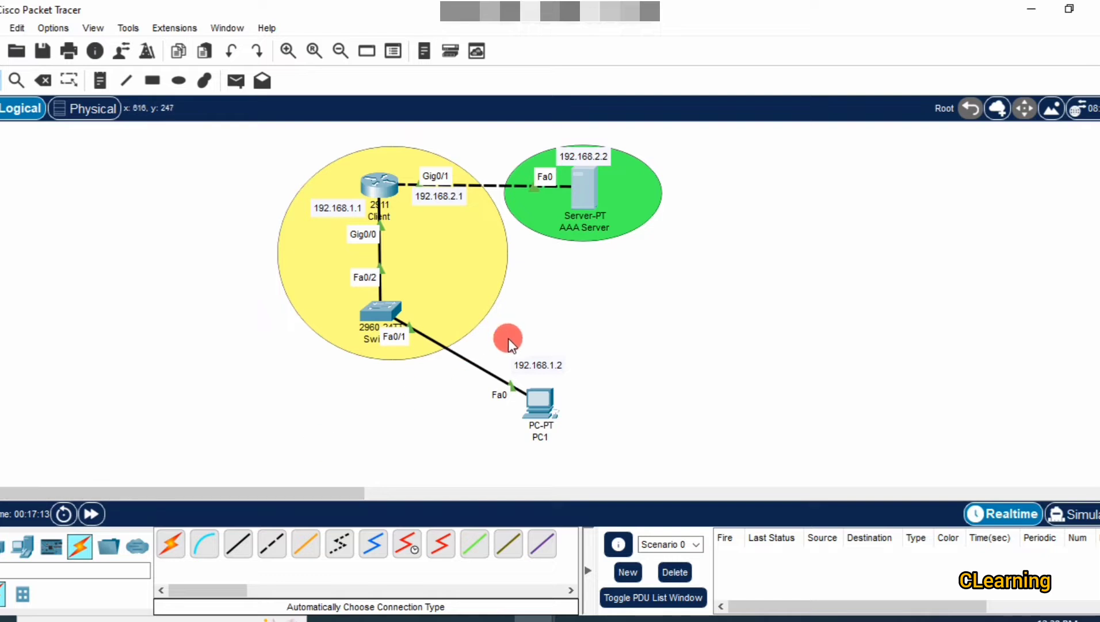
Add user 'cisco' with its password to the AAA Server and minimize the server window.
{"action": "left_click", "coordinate": [589, 184]}
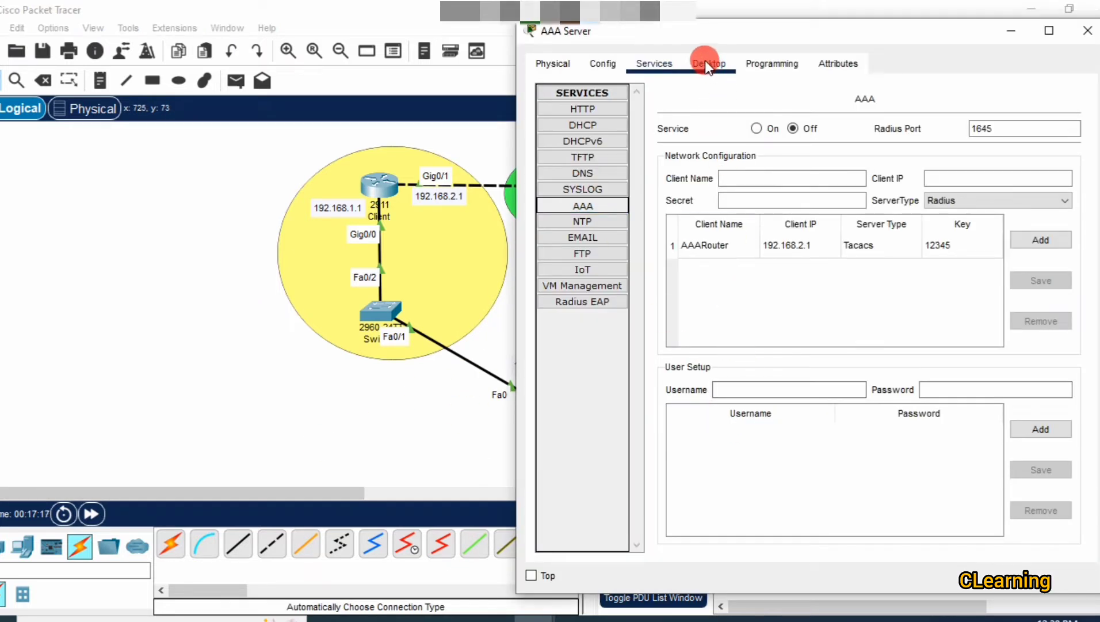
{"action": "left_click_drag", "start_coordinate": [702, 29], "coordinate": [857, 11]}
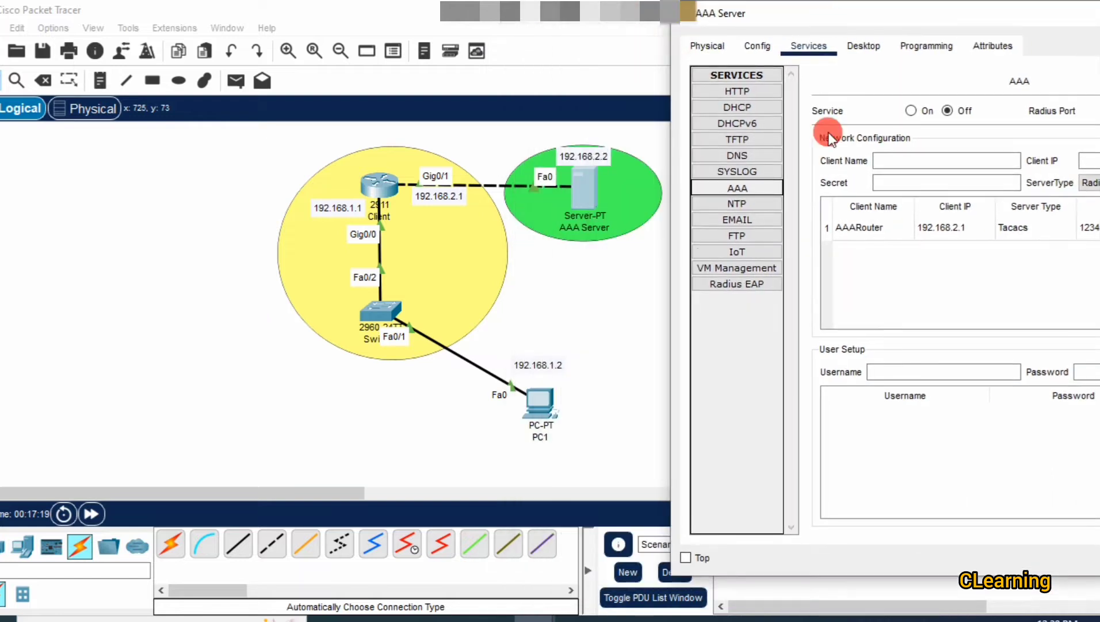
{"action": "left_click", "coordinate": [885, 363]}
{"action": "type", "text": "cisco"}
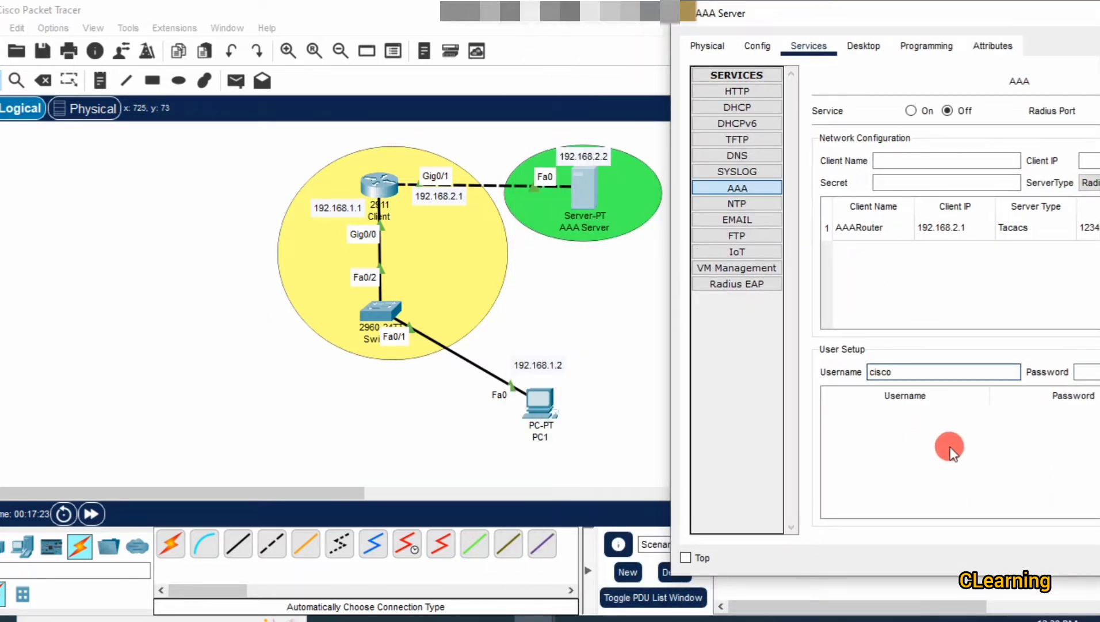
{"action": "left_click", "coordinate": [1087, 371]}
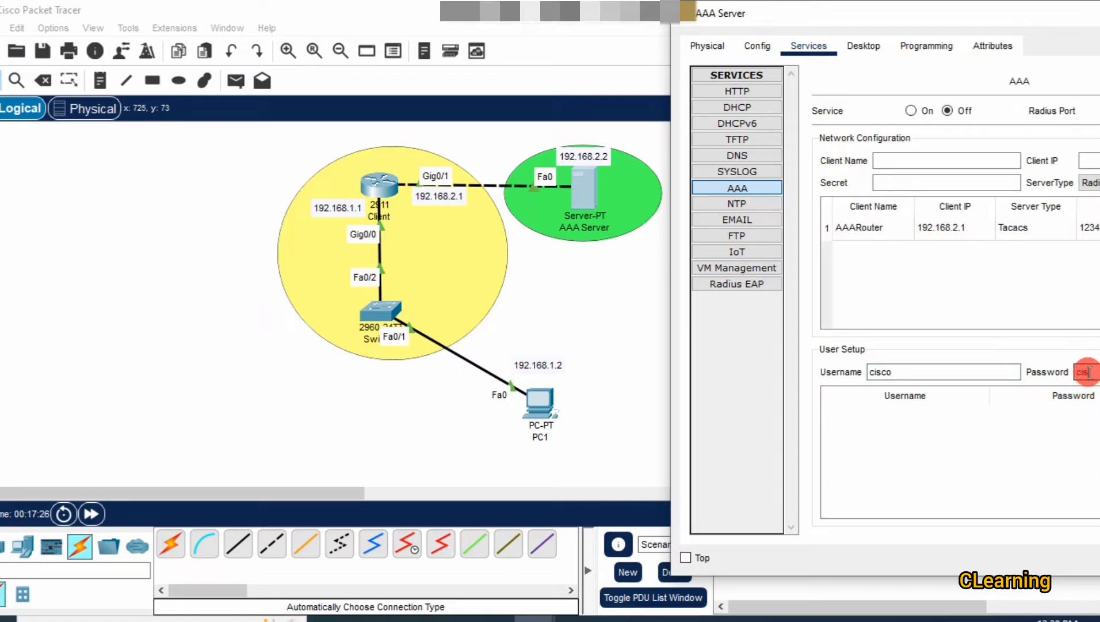
{"action": "type", "text": "cisco"}
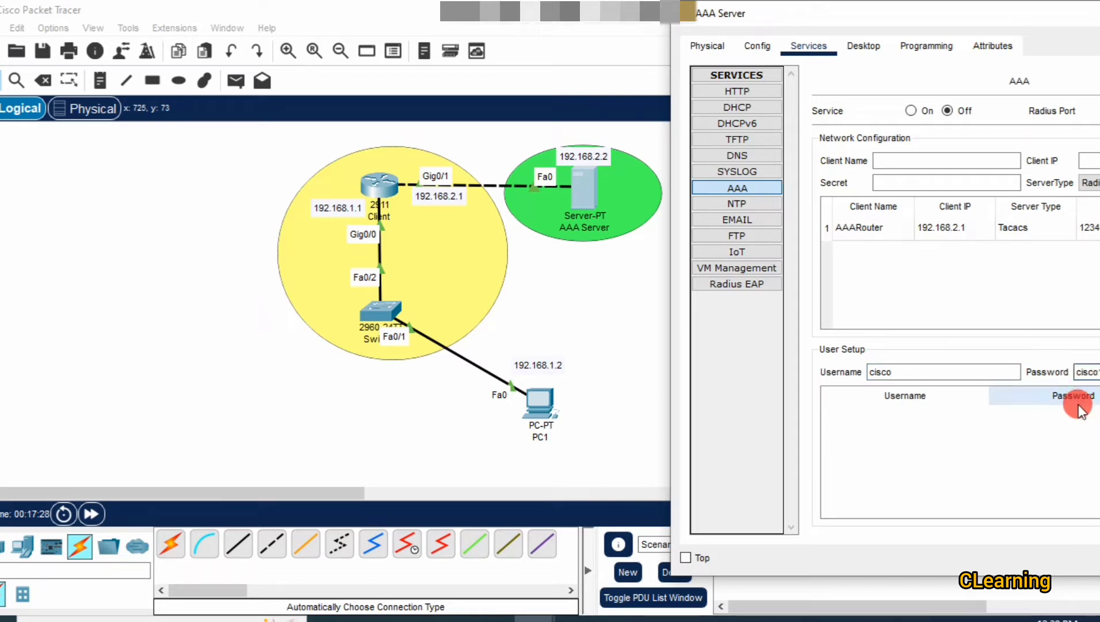
{"action": "left_click_drag", "start_coordinate": [1037, 15], "coordinate": [790, 39]}
{"action": "left_click", "coordinate": [949, 437]}
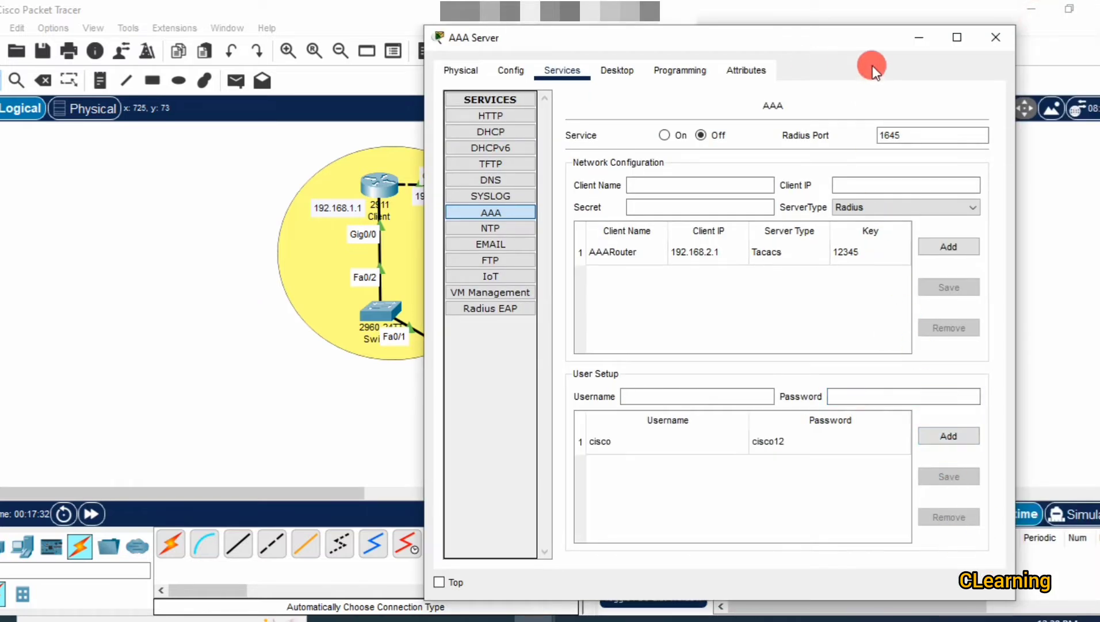
{"action": "left_click", "coordinate": [924, 43]}
{"action": "left_click", "coordinate": [396, 186]}
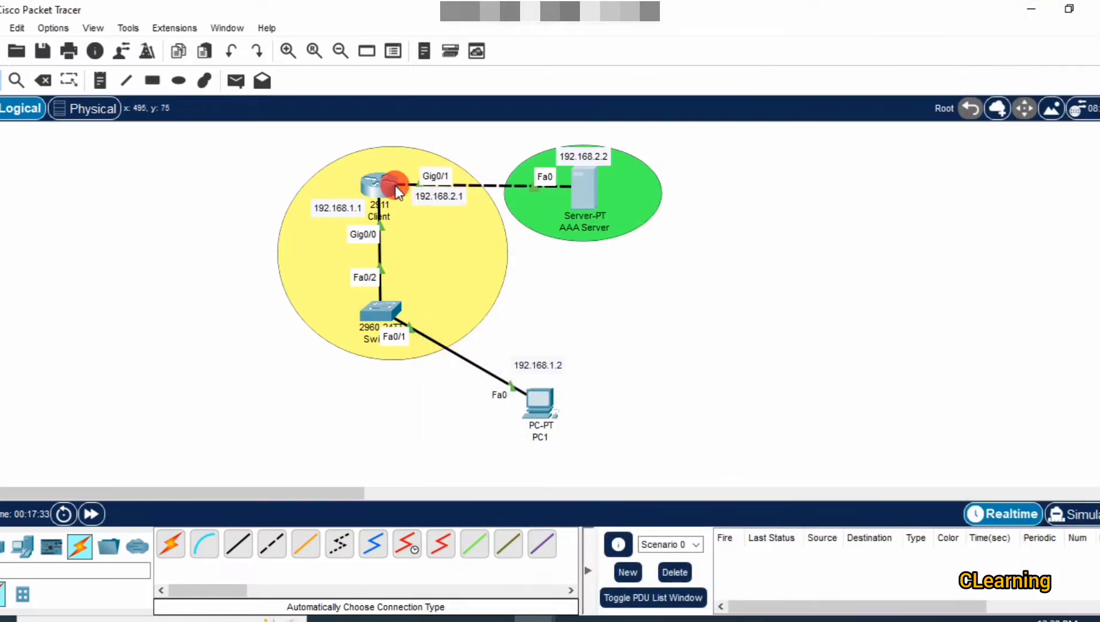
Enable aaa new-model on AAARouter.
{"action": "left_click", "coordinate": [397, 186]}
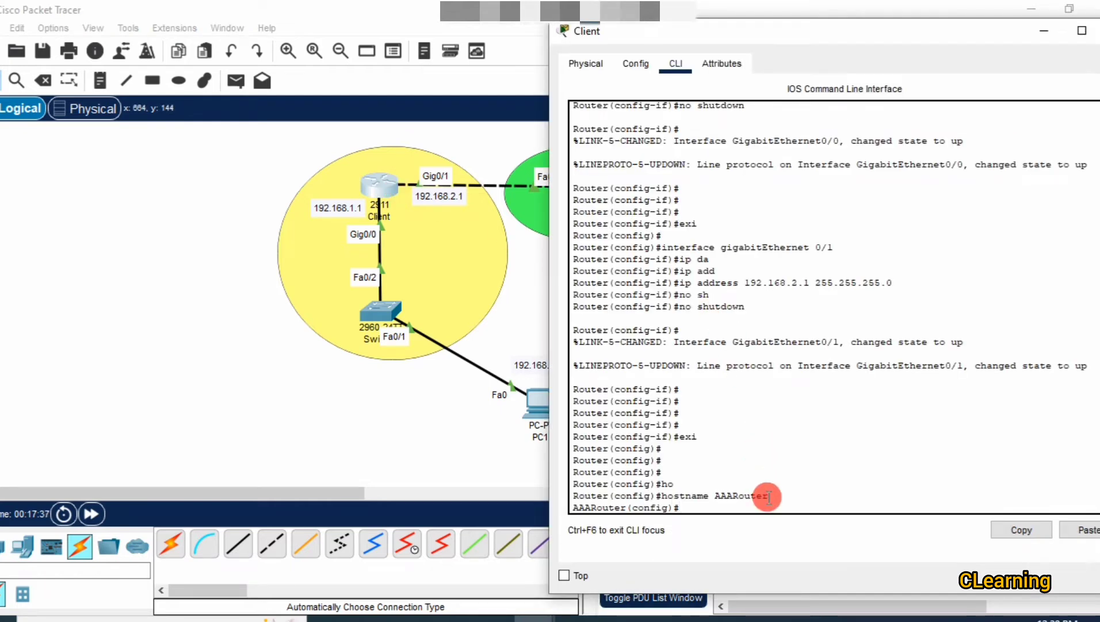
{"action": "type", "text": "aaa n"}
{"action": "key", "text": "Tab"}
{"action": "key", "text": "Return"}
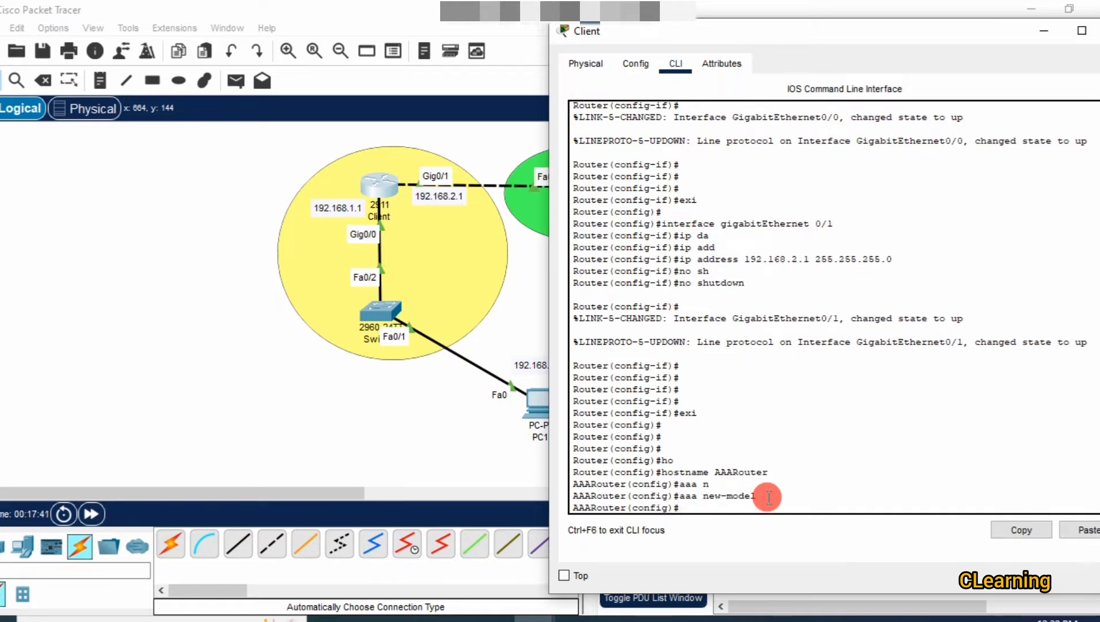
List the help options for tacacs-server host, then bring the topology forward.
{"action": "type", "text": "ta"}
{"action": "key", "text": "Tab"}
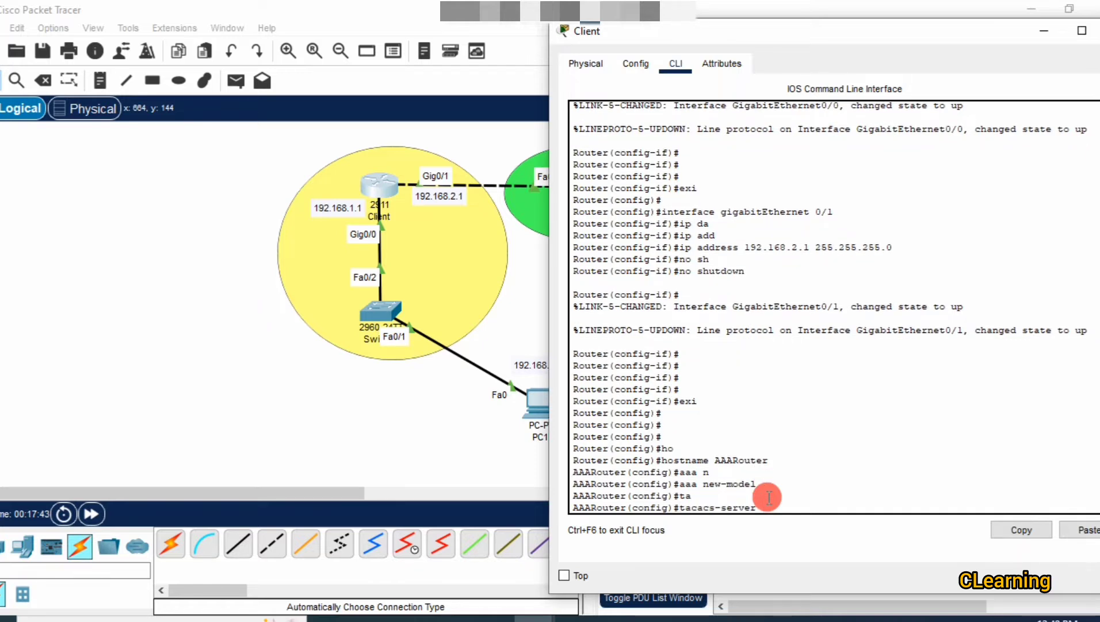
{"action": "type", "text": "h"}
{"action": "key", "text": "Tab"}
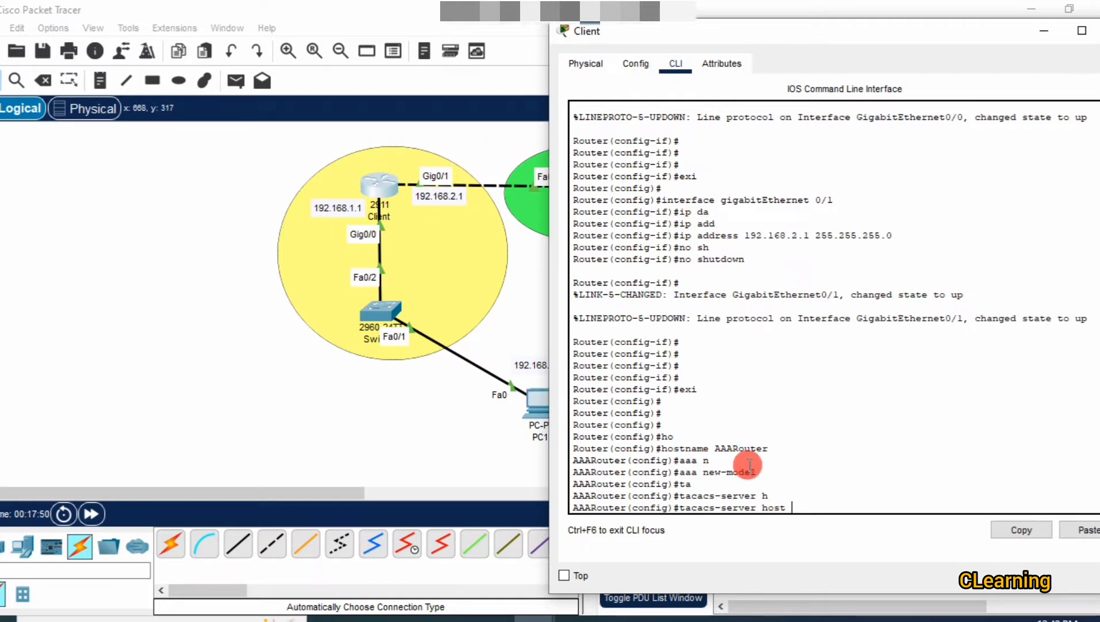
{"action": "type", "text": "?"}
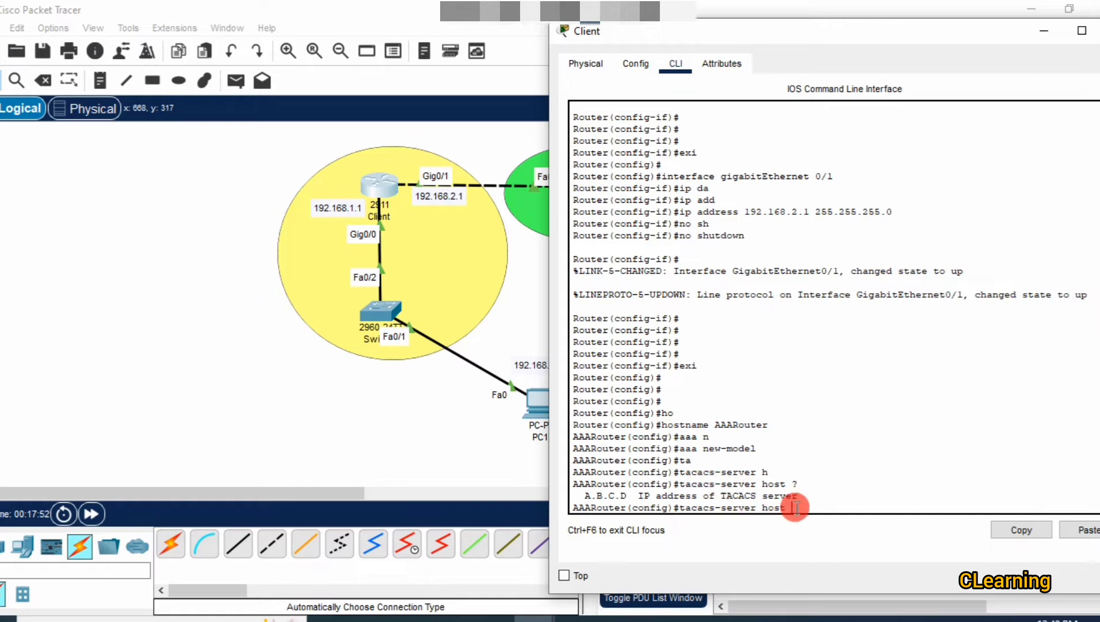
{"action": "left_click_drag", "start_coordinate": [796, 507], "coordinate": [845, 496]}
{"action": "left_click", "coordinate": [815, 517]}
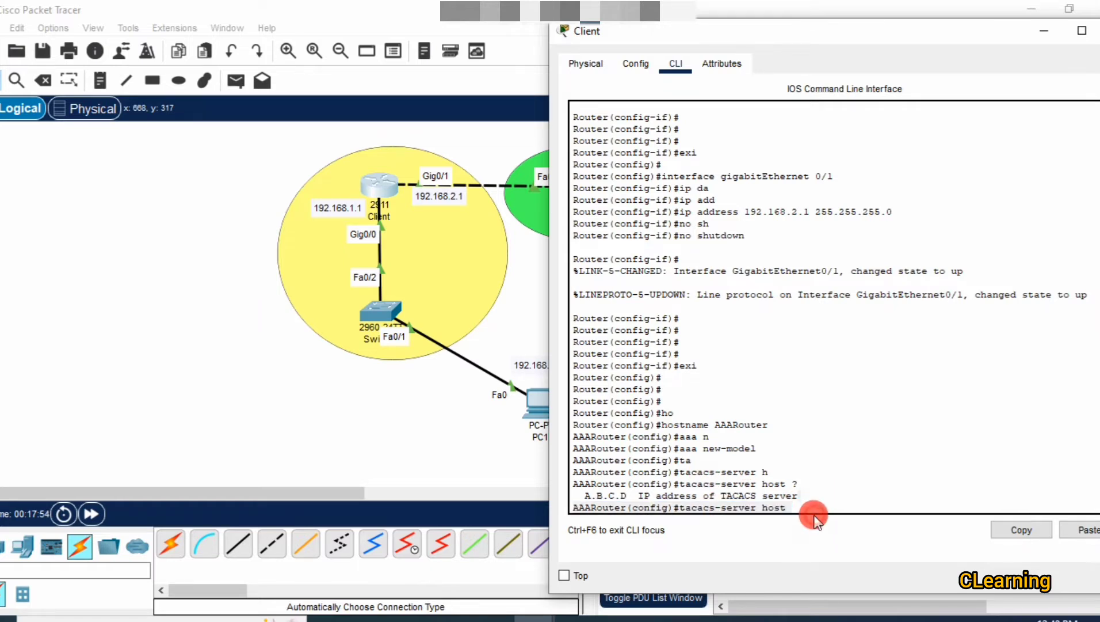
{"action": "left_click", "coordinate": [444, 480]}
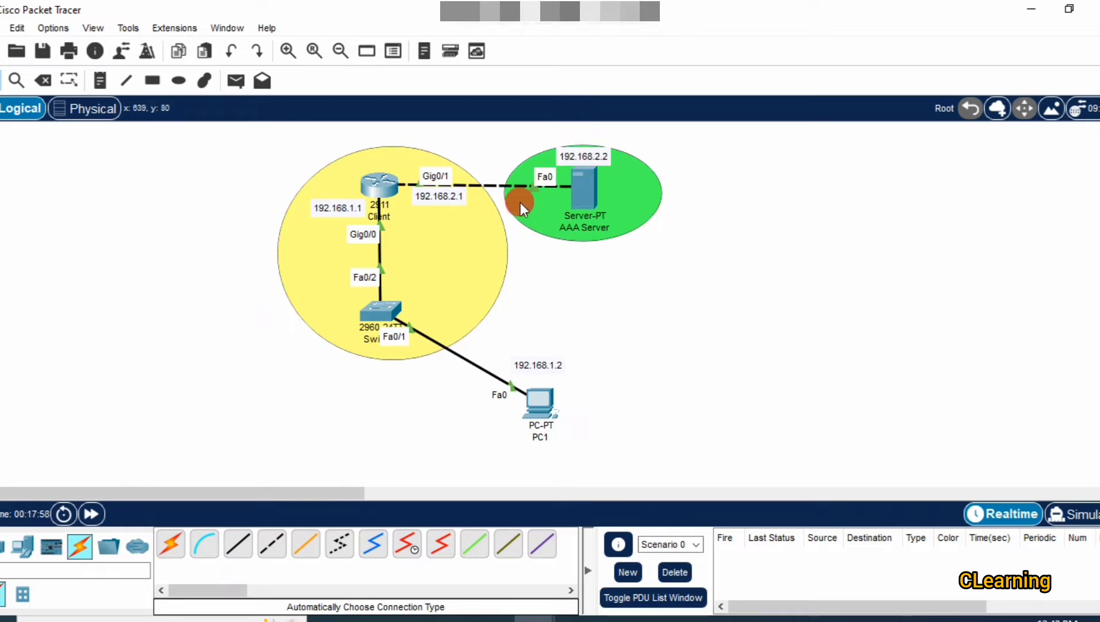
{"action": "left_click", "coordinate": [375, 189]}
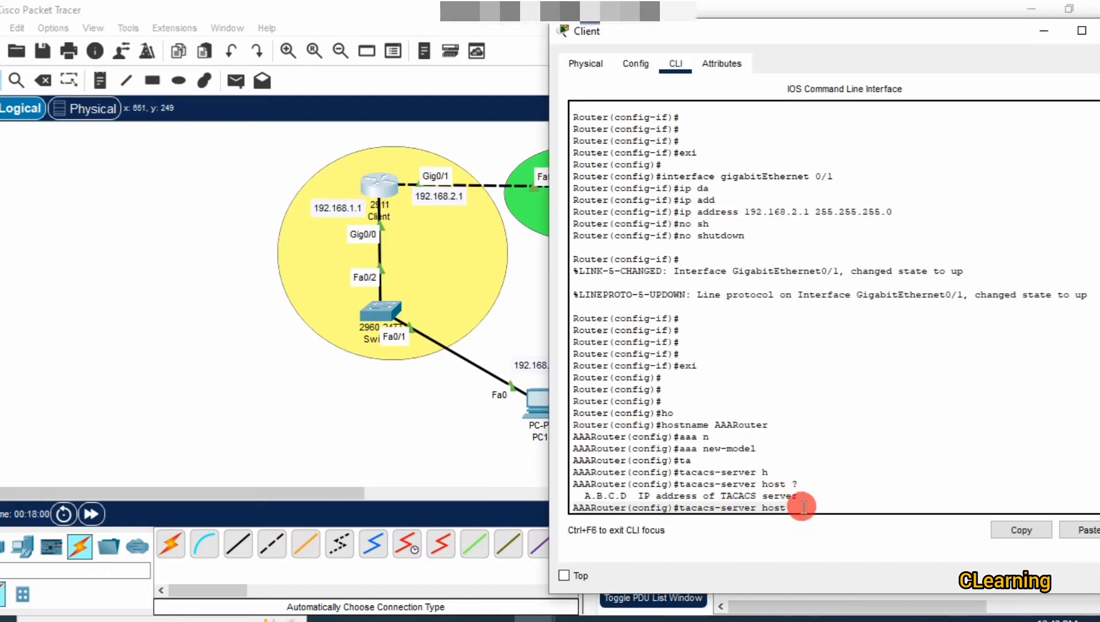
{"action": "type", "text": "192.168.2.2"}
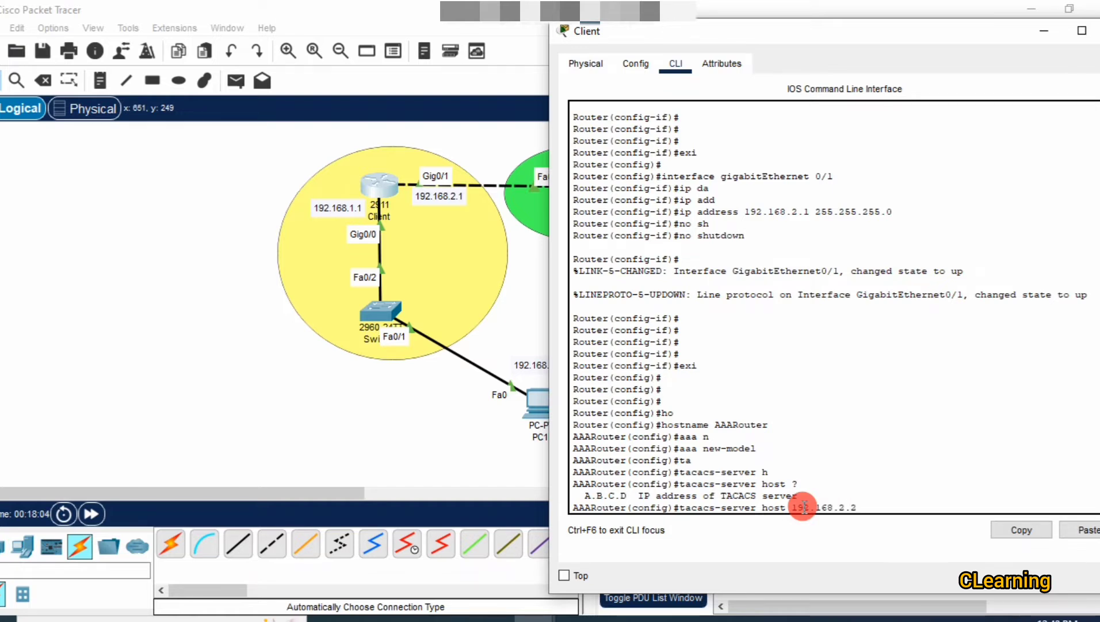
{"action": "type", "text": " k"}
{"action": "key", "text": "Tab"}
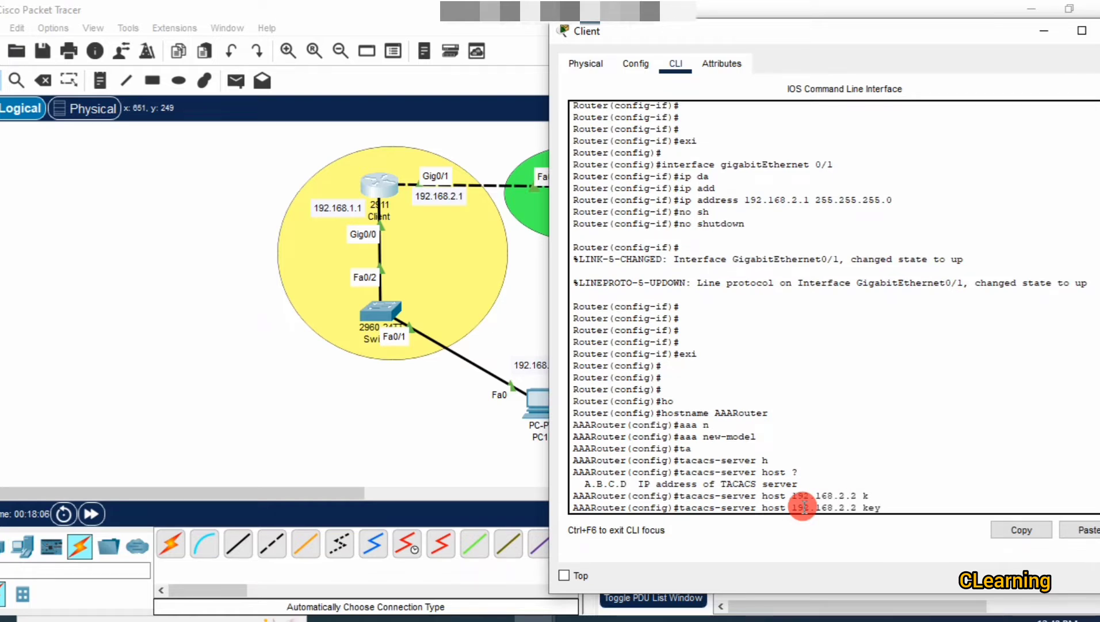
{"action": "left_click", "coordinate": [511, 343]}
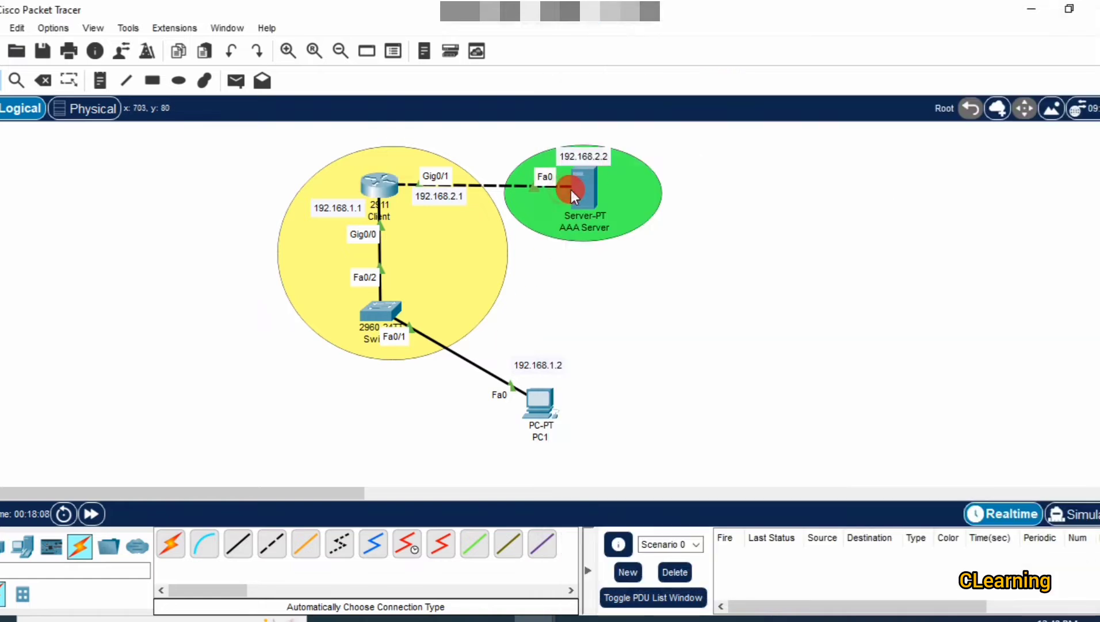
{"action": "left_click", "coordinate": [591, 196]}
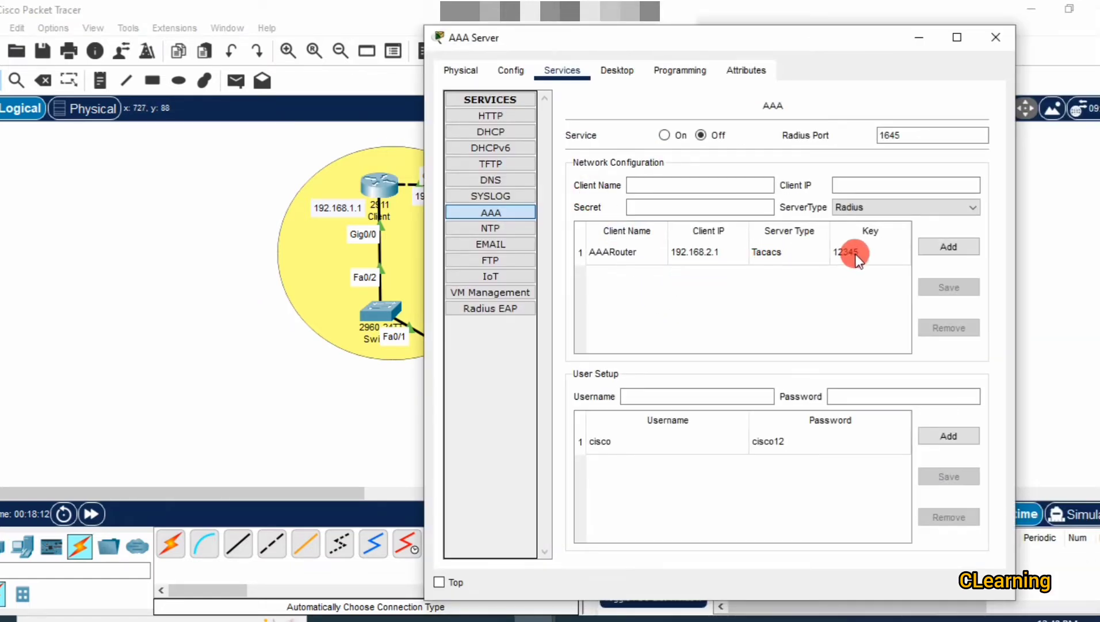
{"action": "left_click", "coordinate": [248, 319]}
{"action": "left_click", "coordinate": [374, 184]}
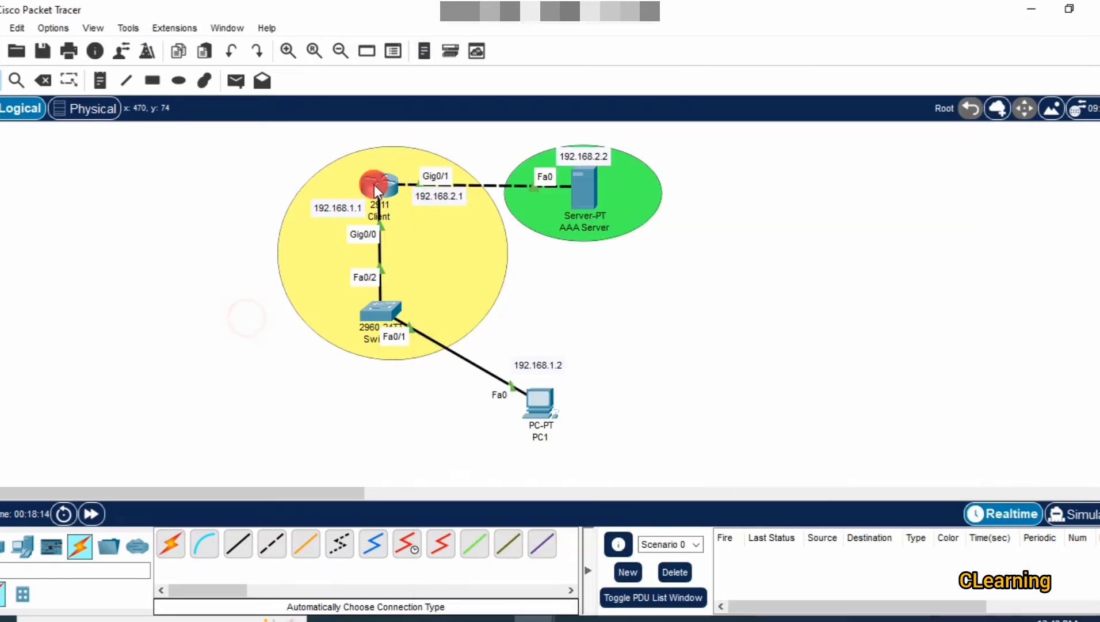
{"action": "left_click", "coordinate": [949, 530]}
{"action": "type", "text": "12345"}
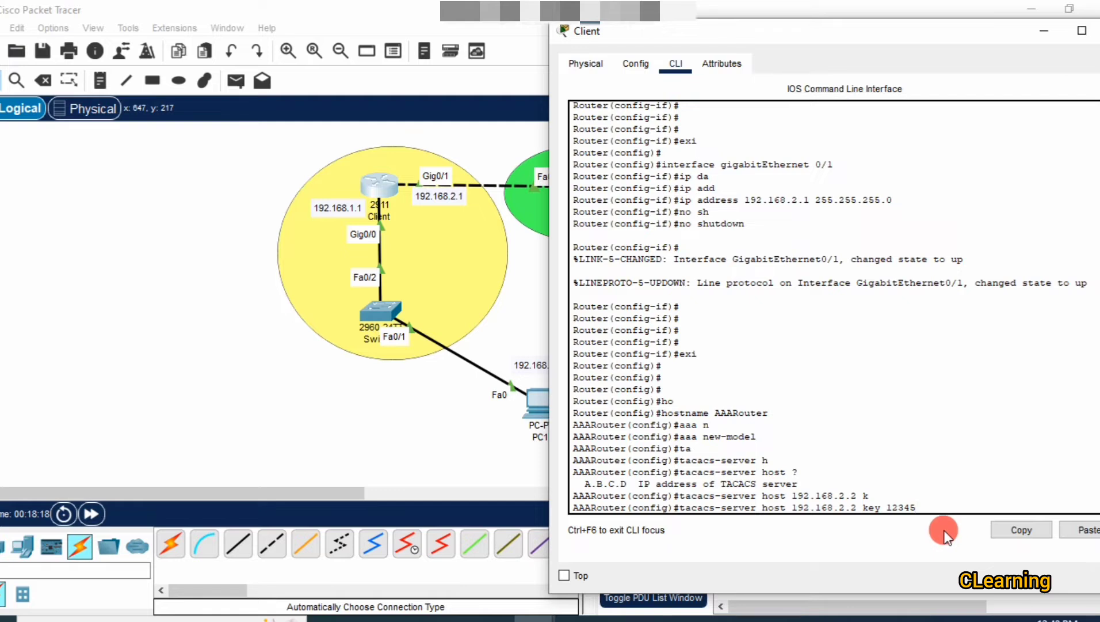
{"action": "left_click_drag", "start_coordinate": [918, 507], "coordinate": [889, 507]}
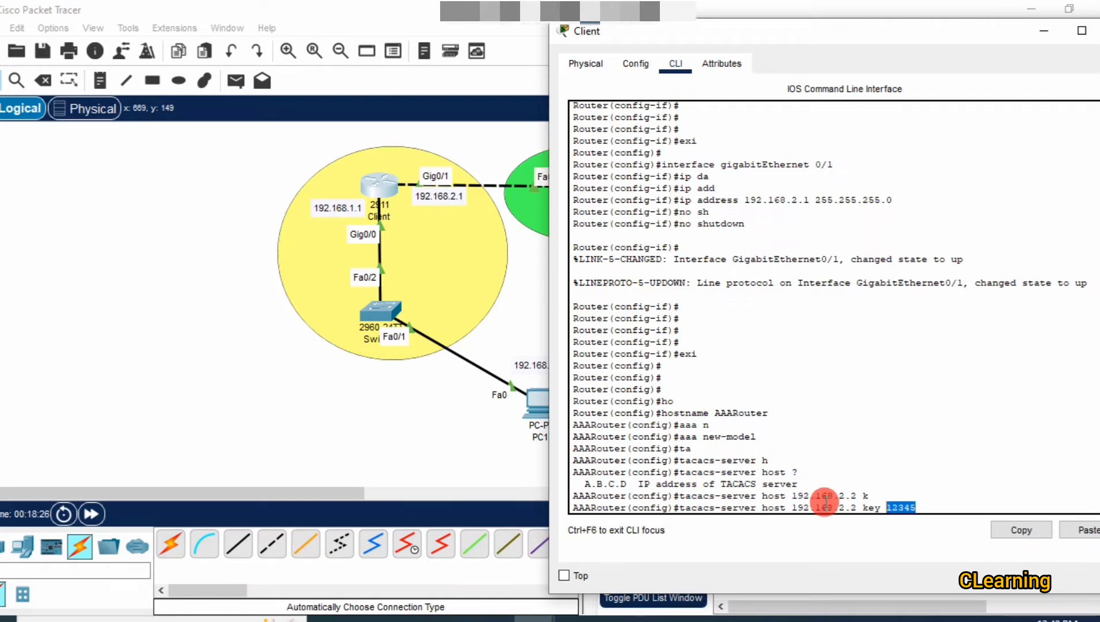
{"action": "left_click", "coordinate": [944, 506]}
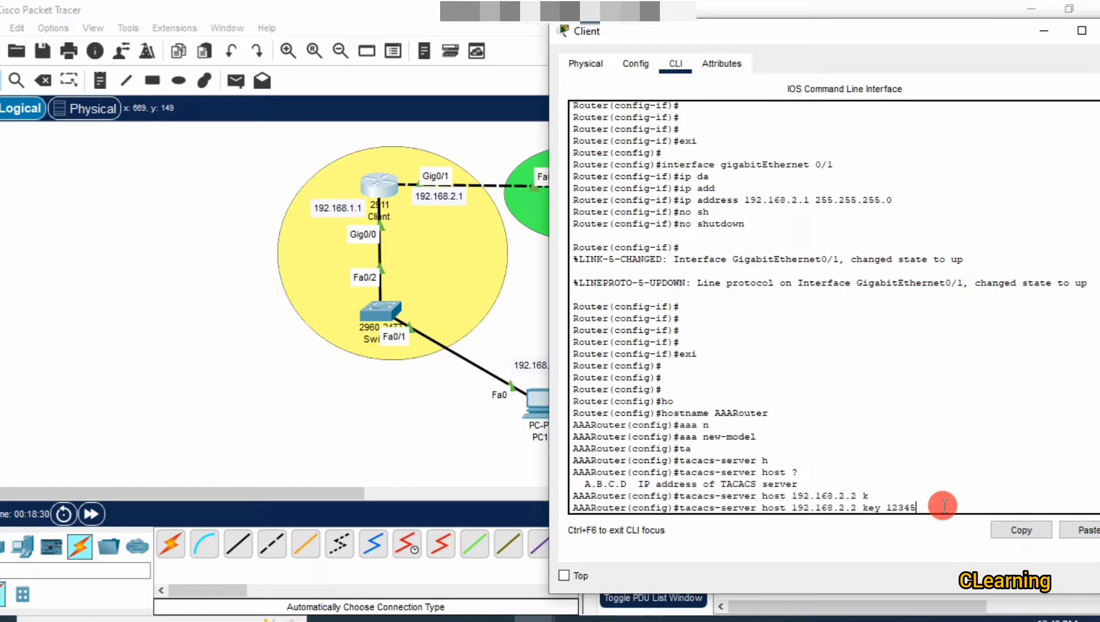
{"action": "key", "text": "Return"}
{"action": "key", "text": "Return"}
{"action": "key", "text": "Return"}
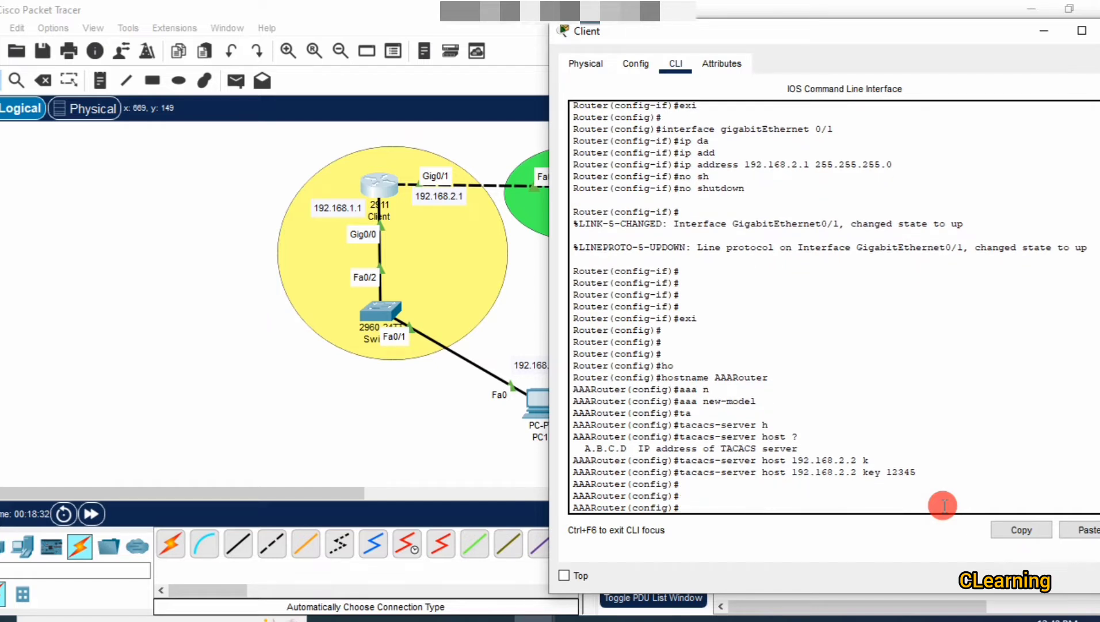
Enter 'aaa authentication login default group tacacs+' on AAARouter.
{"action": "type", "text": "aa"}
{"action": "key", "text": "Tab"}
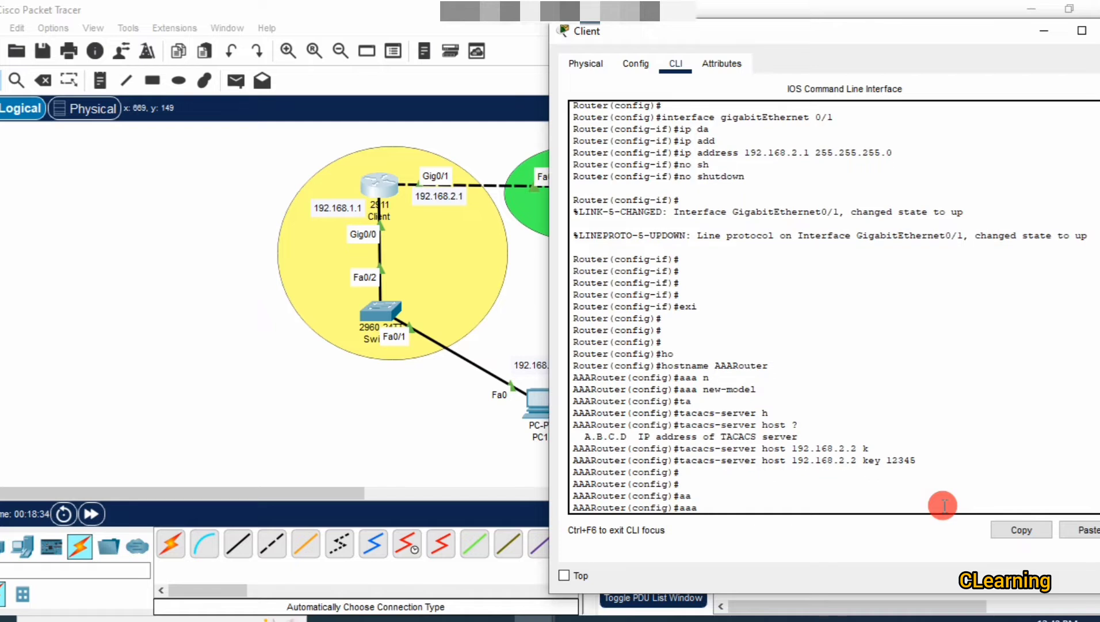
{"action": "type", "text": "authe"}
{"action": "key", "text": "Tab"}
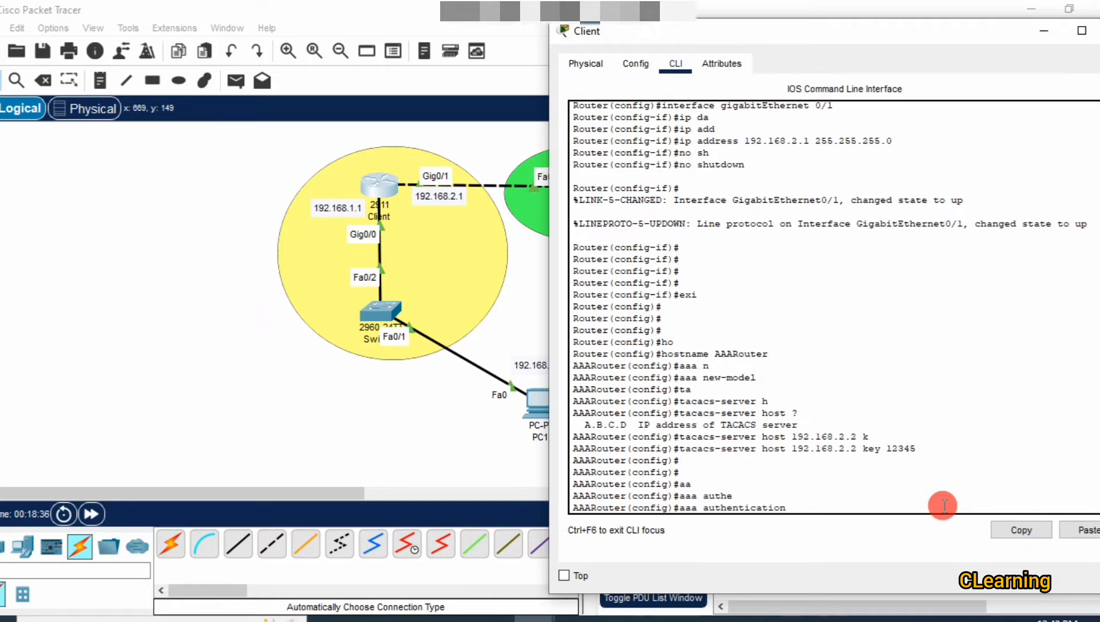
{"action": "type", "text": "l"}
{"action": "key", "text": "Tab"}
{"action": "type", "text": "de"}
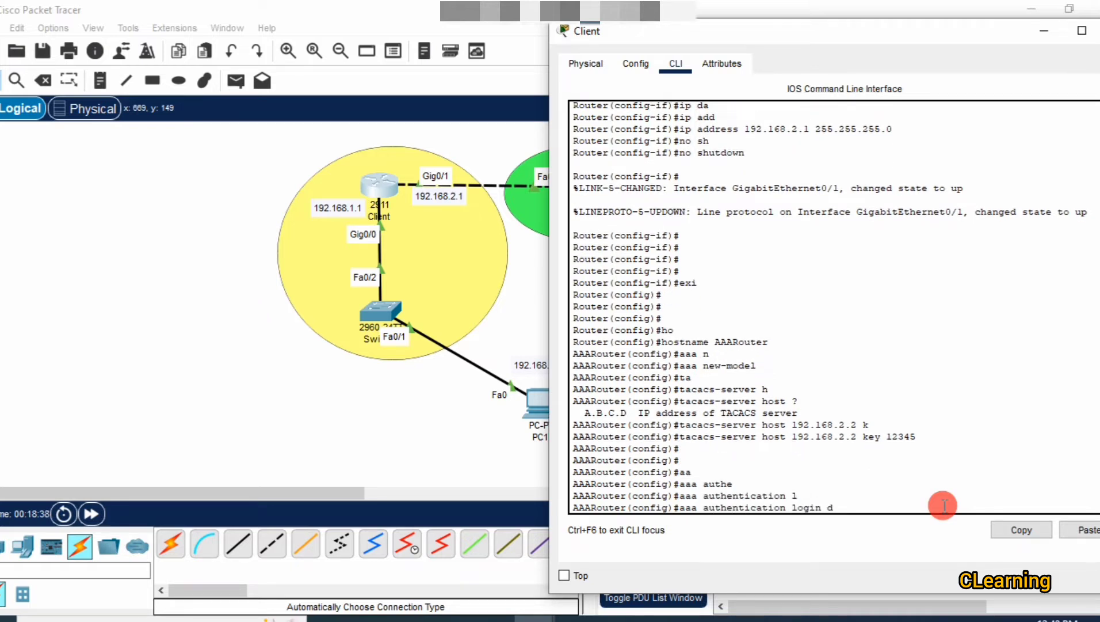
{"action": "key", "text": "Tab"}
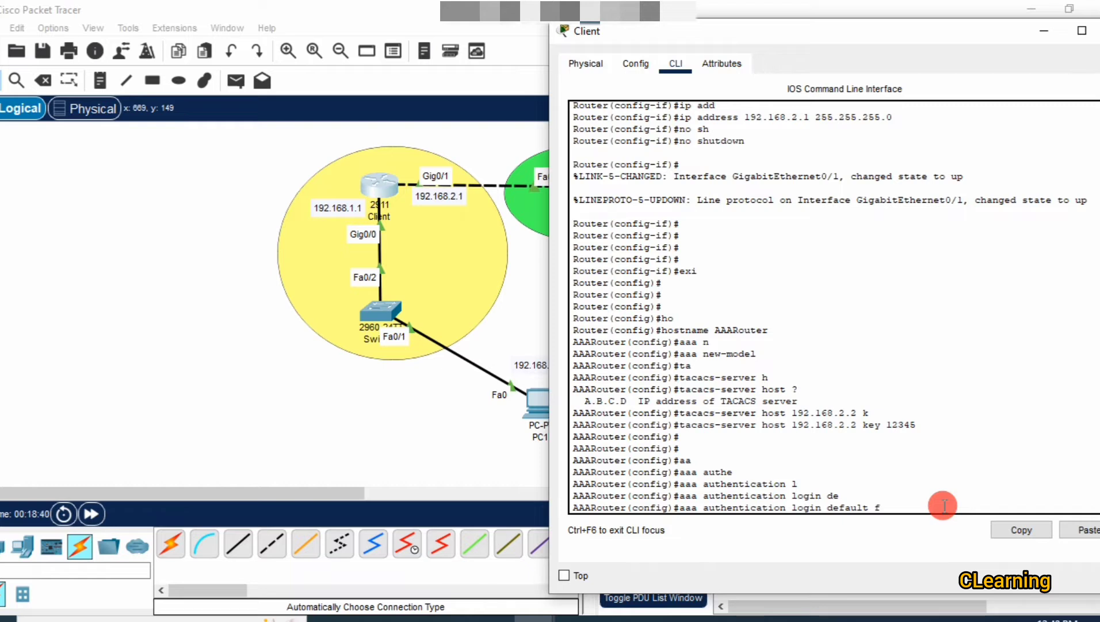
{"action": "key", "text": "BackSpace"}
{"action": "type", "text": "g"}
{"action": "key", "text": "Tab"}
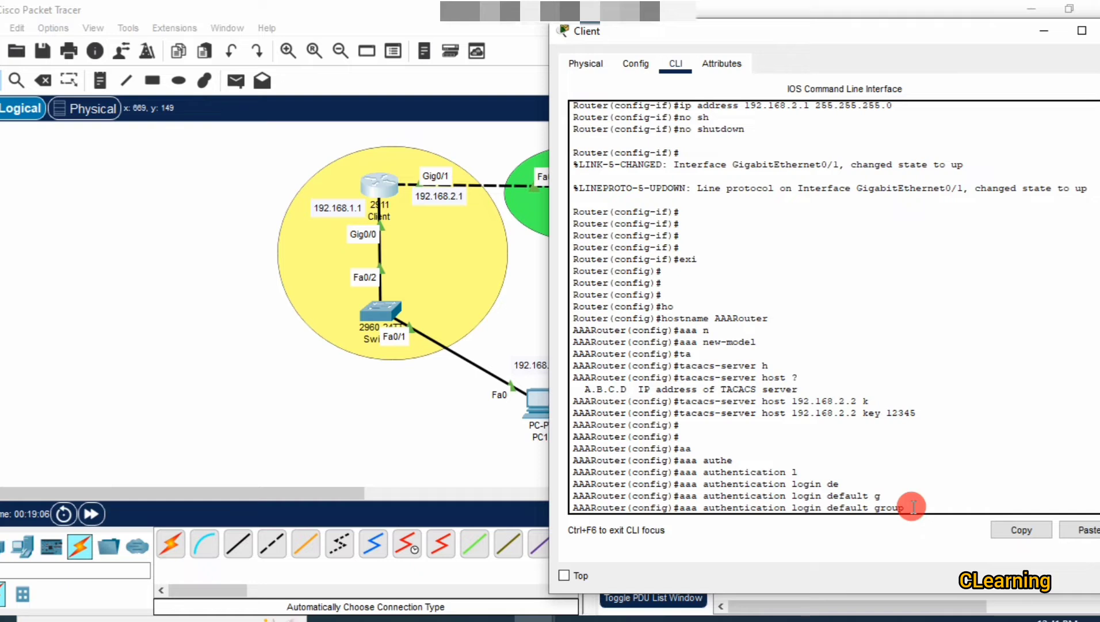
{"action": "type", "text": "t"}
{"action": "key", "text": "Tab"}
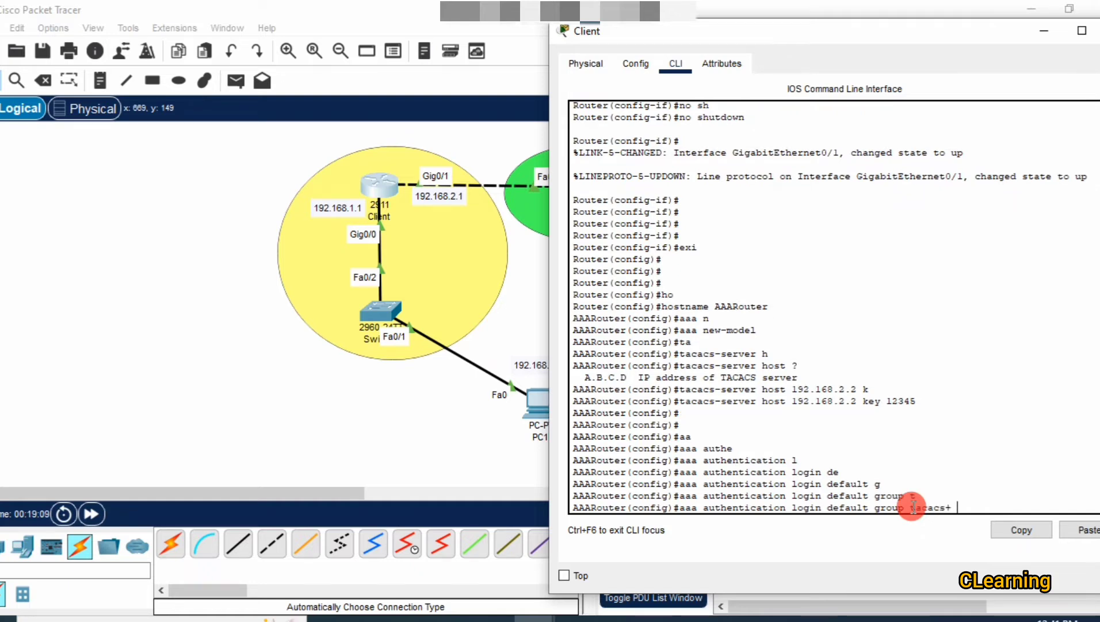
{"action": "key", "text": "Return"}
{"action": "key", "text": "Return"}
{"action": "key", "text": "Return"}
{"action": "key", "text": "Return"}
{"action": "key", "text": "Return"}
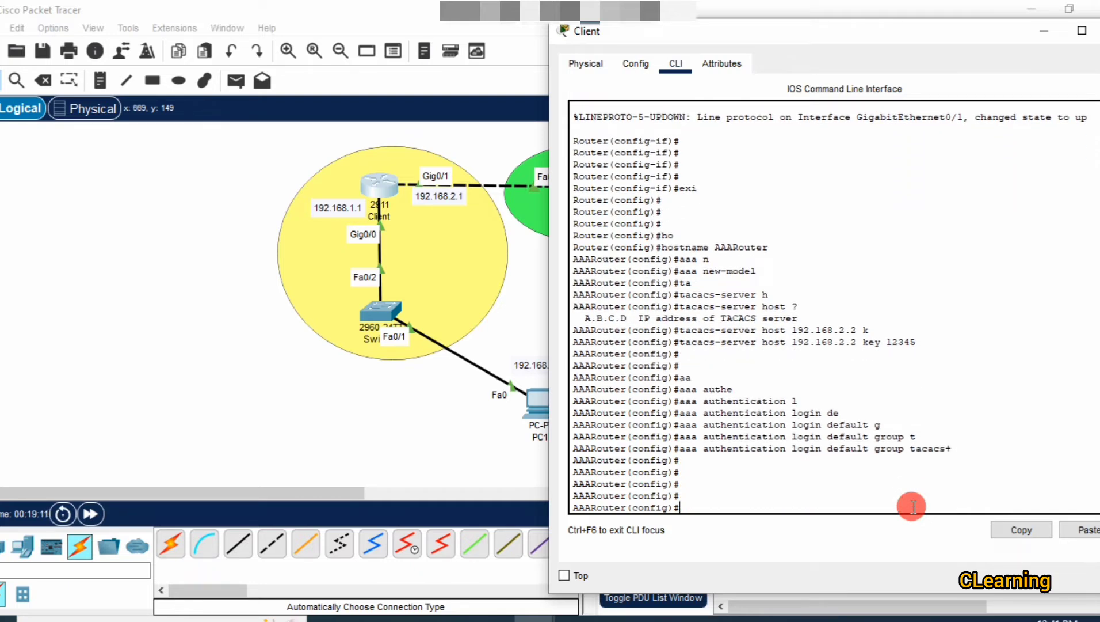
Enter configuration mode for line vty 0 4 on AAARouter.
{"action": "type", "text": "li"}
{"action": "key", "text": "Tab"}
{"action": "type", "text": "n"}
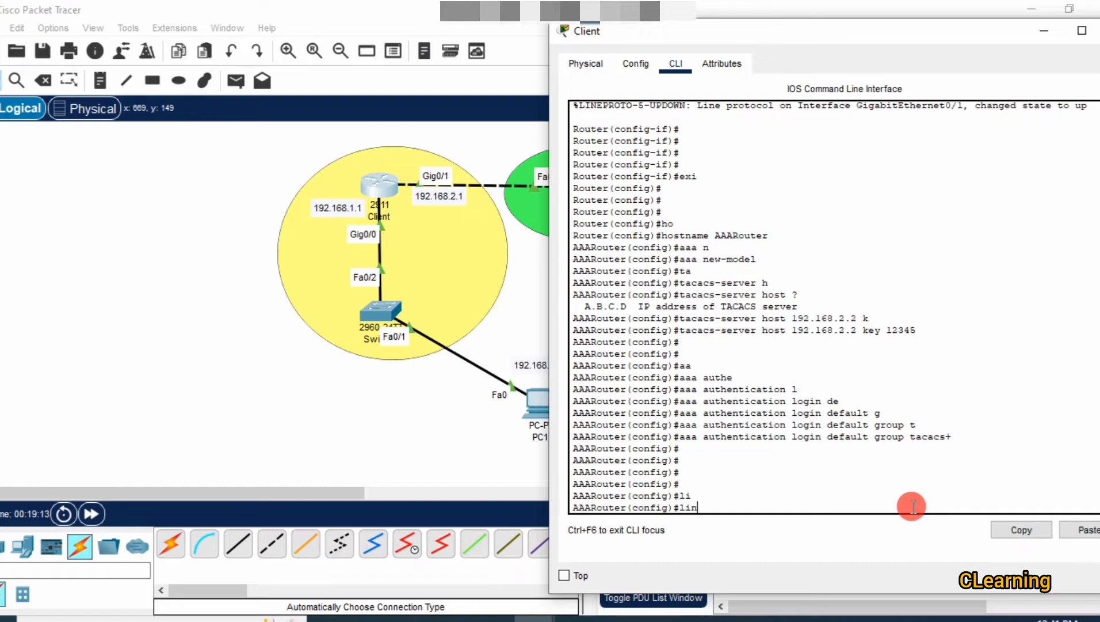
{"action": "key", "text": "Tab"}
{"action": "type", "text": "e"}
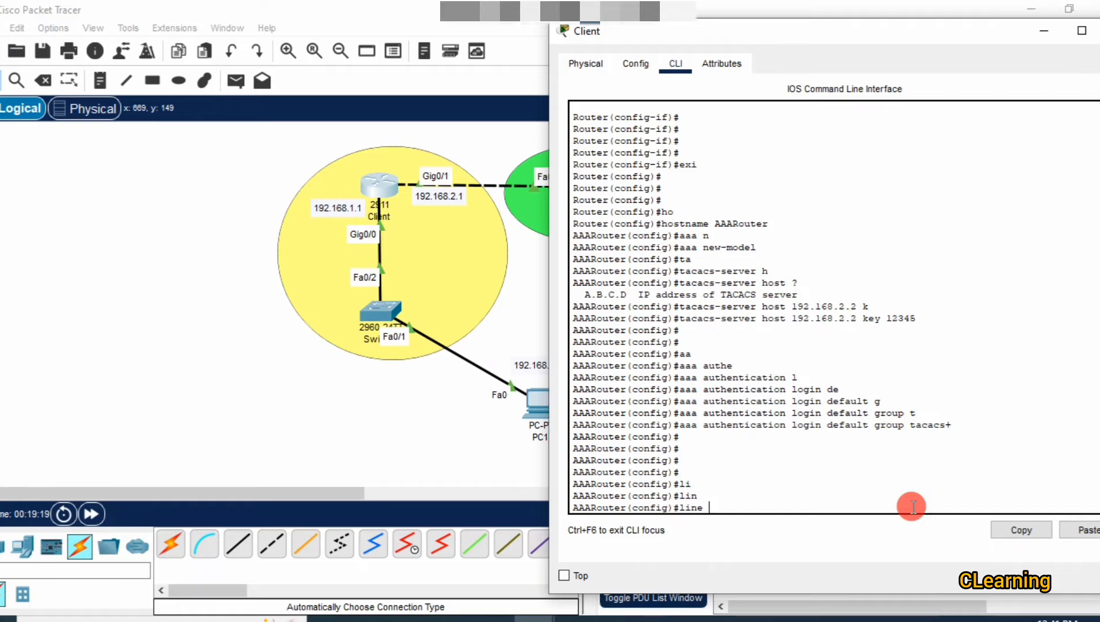
{"action": "type", "text": " v"}
{"action": "key", "text": "Tab"}
{"action": "type", "text": "0 4"}
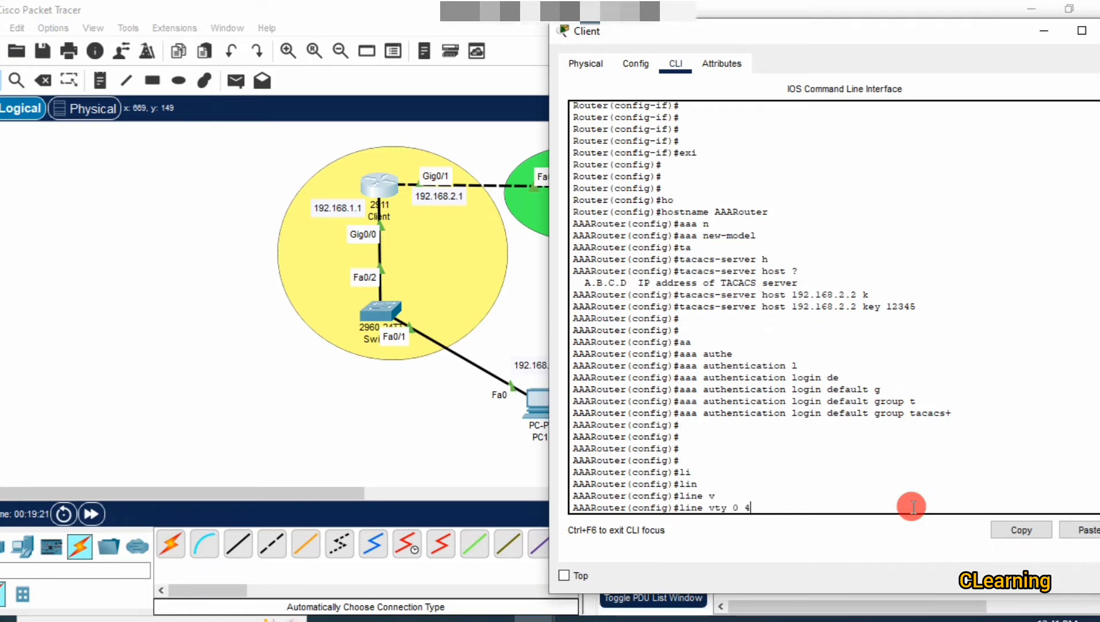
{"action": "key", "text": "Return"}
Begin the login command while highlighting the line vty 0 4 range in the terminal.
{"action": "type", "text": "lo"}
{"action": "key", "text": "Tab"}
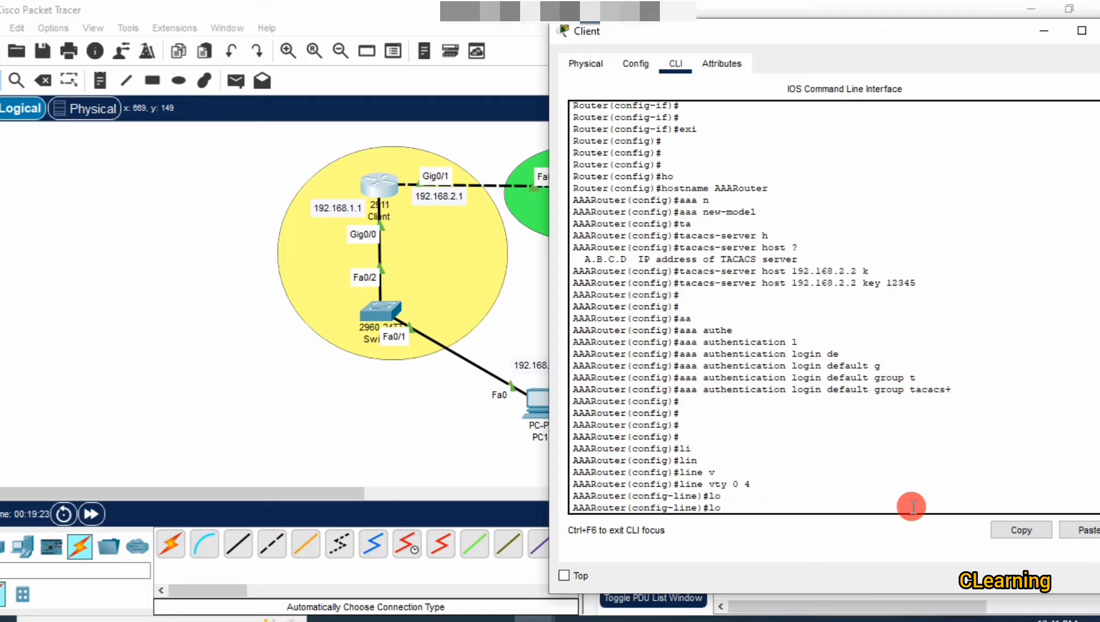
{"action": "type", "text": "g"}
{"action": "key", "text": "Tab"}
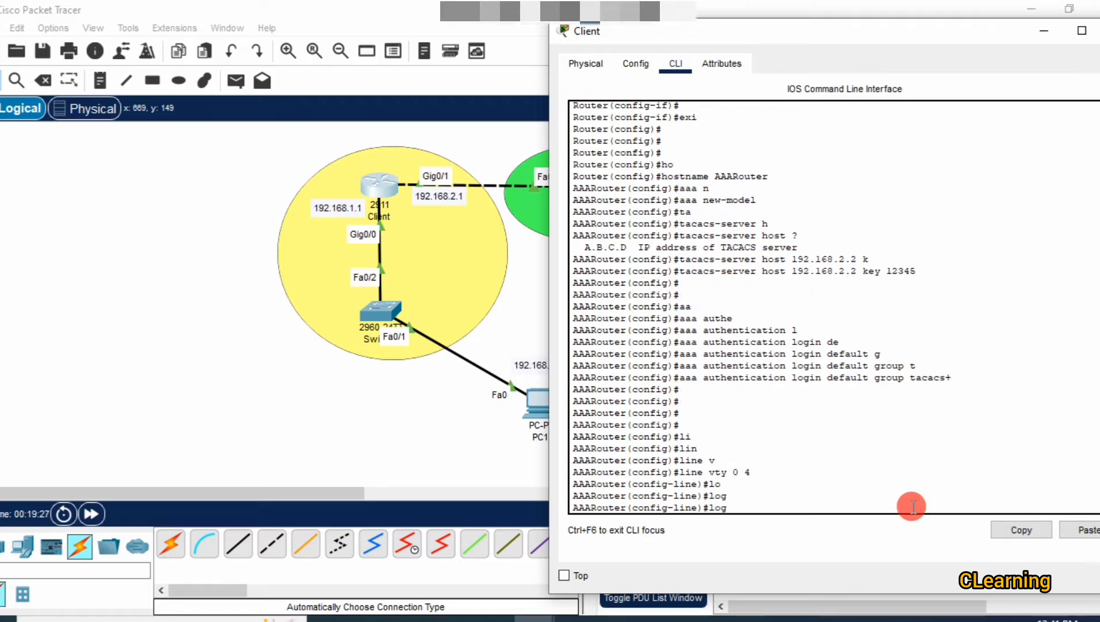
{"action": "left_click_drag", "start_coordinate": [755, 472], "coordinate": [651, 472]}
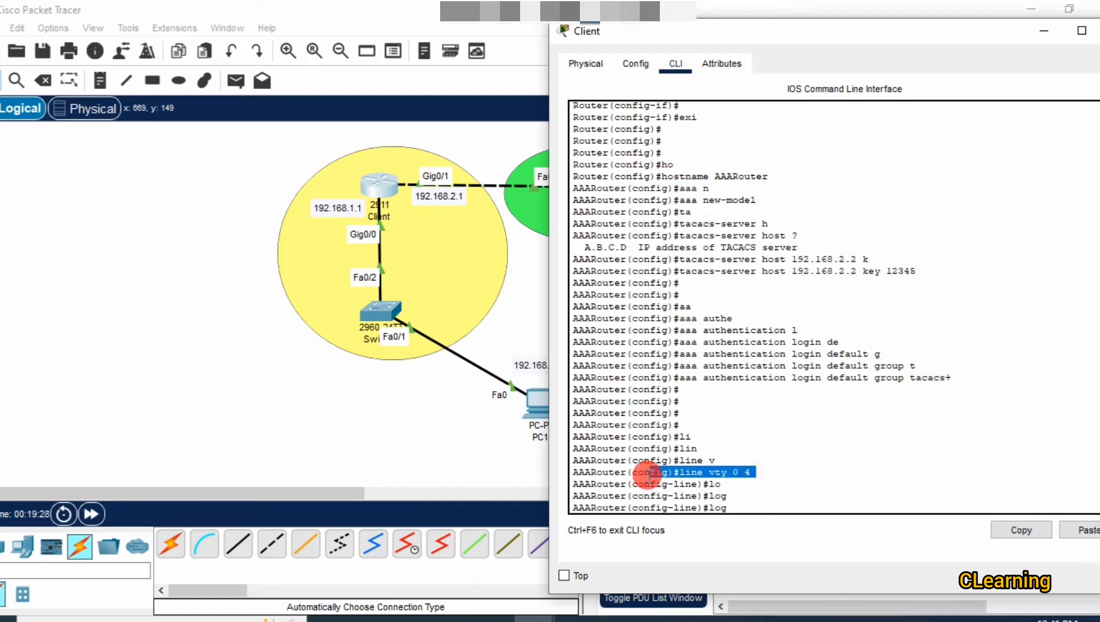
{"action": "left_click", "coordinate": [732, 509]}
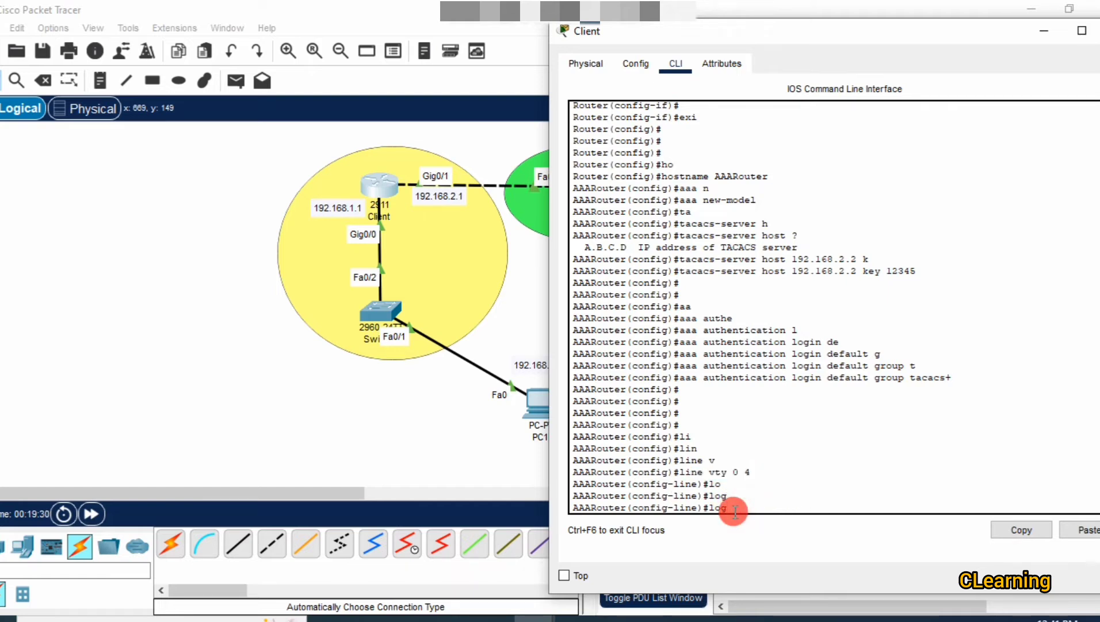
{"action": "left_click_drag", "start_coordinate": [750, 472], "coordinate": [633, 472]}
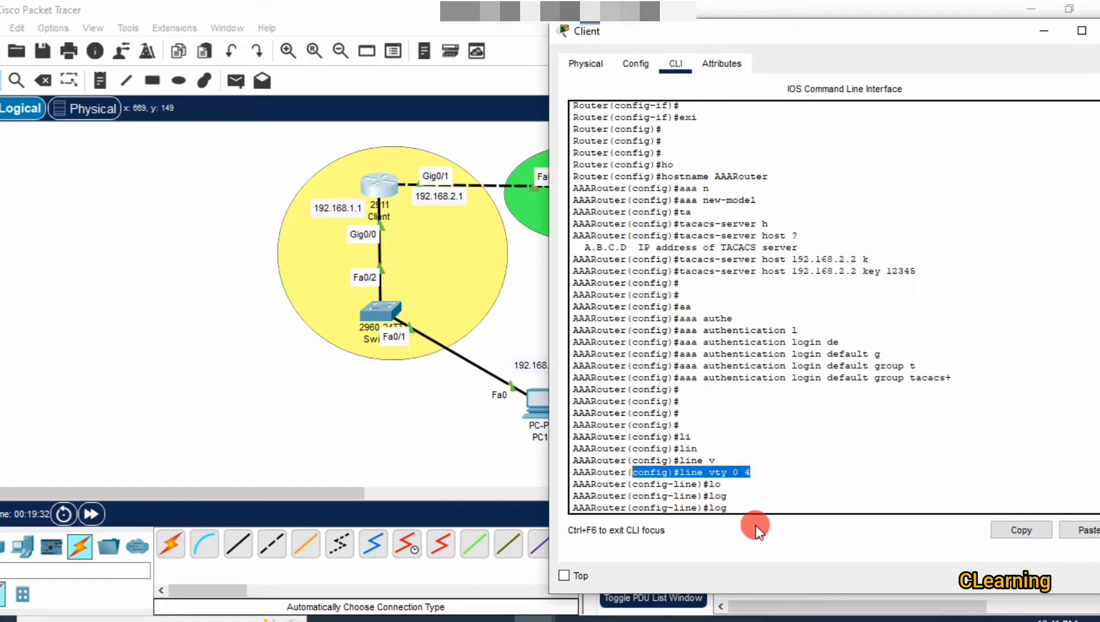
{"action": "left_click", "coordinate": [741, 506]}
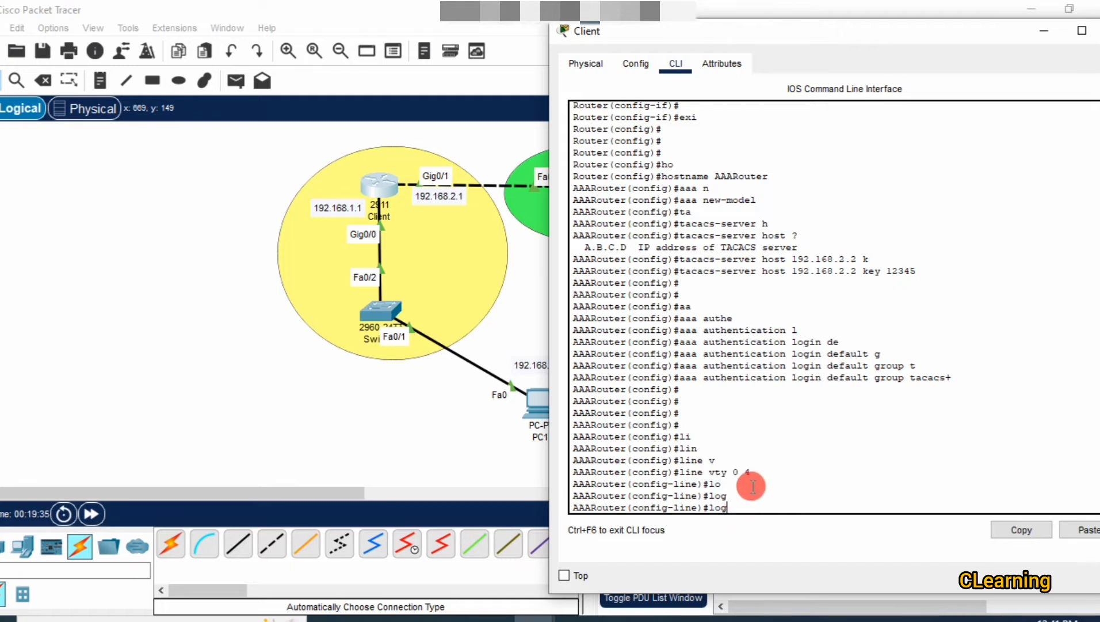
{"action": "left_click_drag", "start_coordinate": [759, 472], "coordinate": [747, 471]}
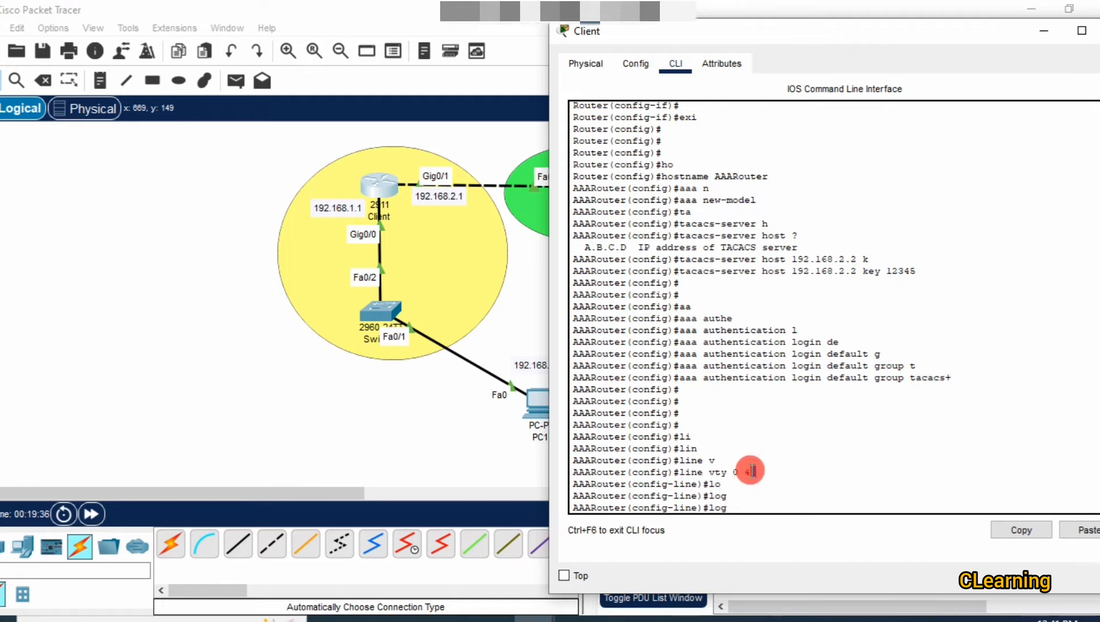
{"action": "left_click", "coordinate": [754, 471]}
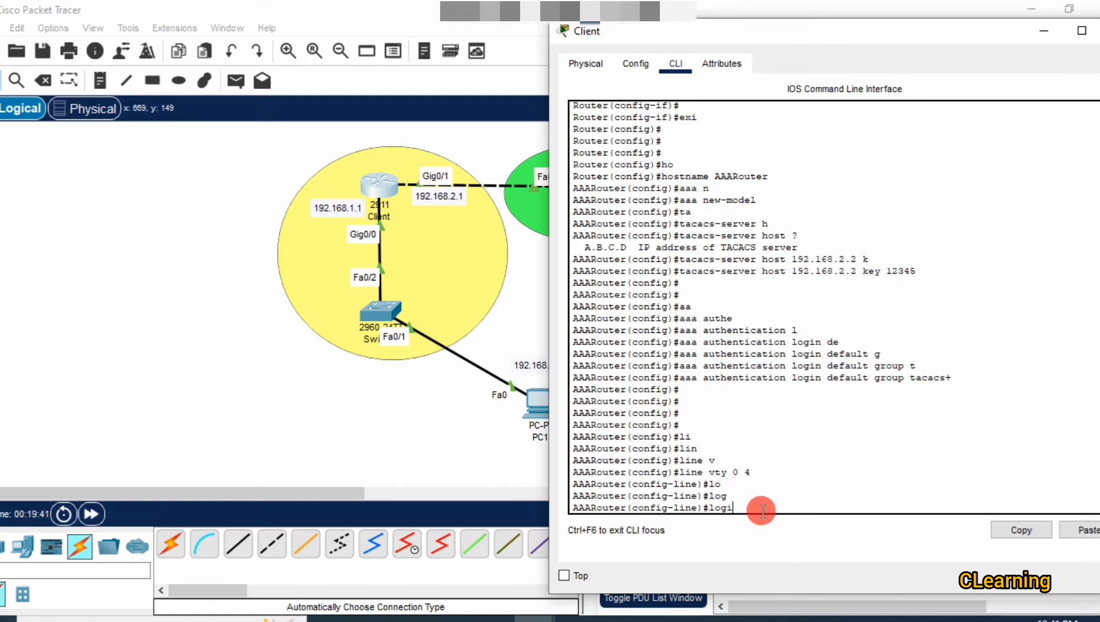
Complete and apply 'login authentication default' to the vty lines.
{"action": "type", "text": "n auth"}
{"action": "key", "text": "Tab"}
{"action": "type", "text": "de"}
{"action": "key", "text": "Tab"}
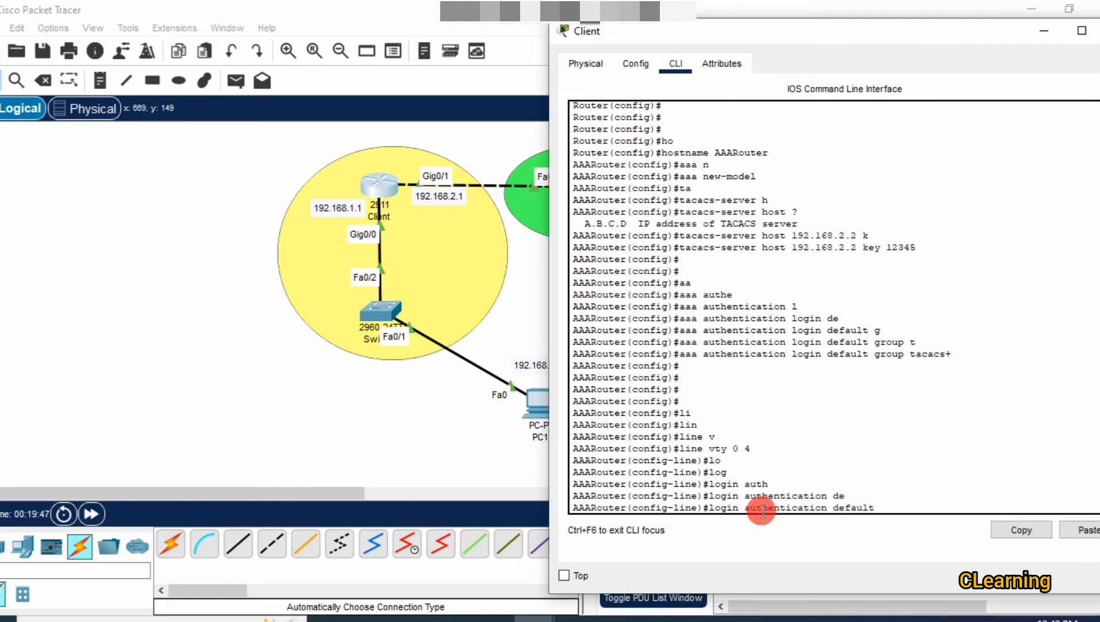
{"action": "key", "text": "Return"}
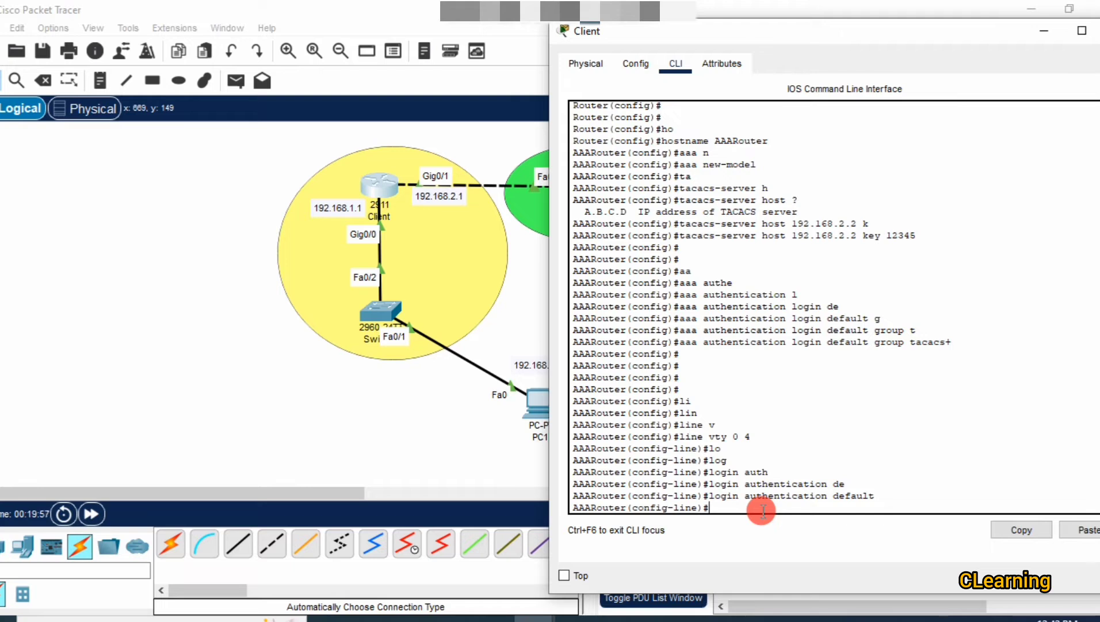
{"action": "key", "text": "Return"}
{"action": "key", "text": "Return"}
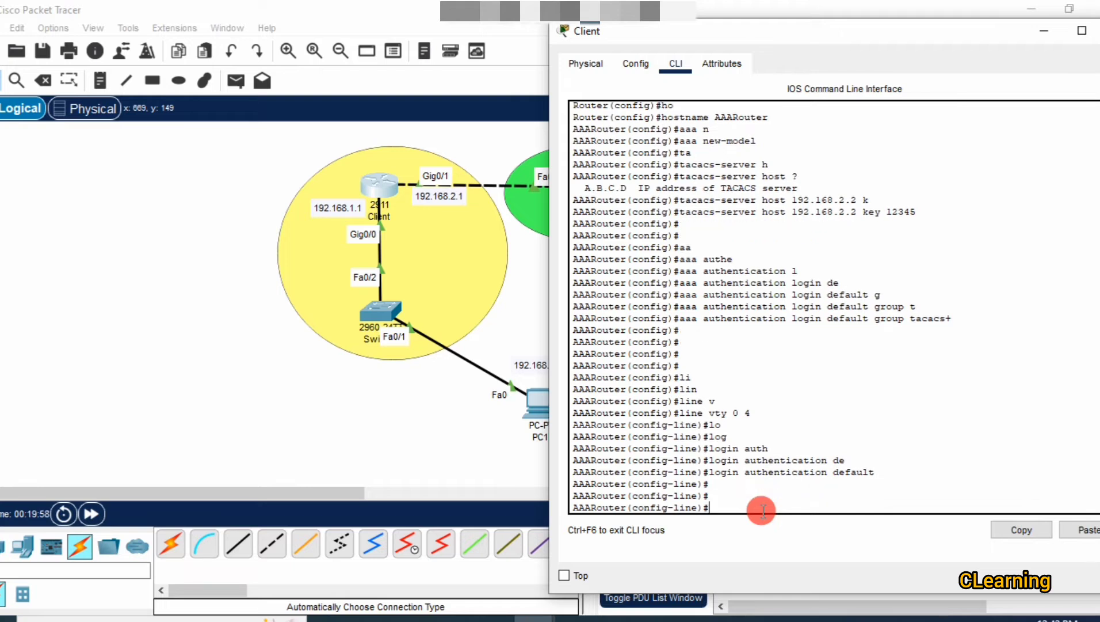
{"action": "left_click", "coordinate": [410, 482]}
In PC1's IP Configuration, enter the IPv4 address and default gateway 192.168.1.1.
{"action": "left_click", "coordinate": [540, 406]}
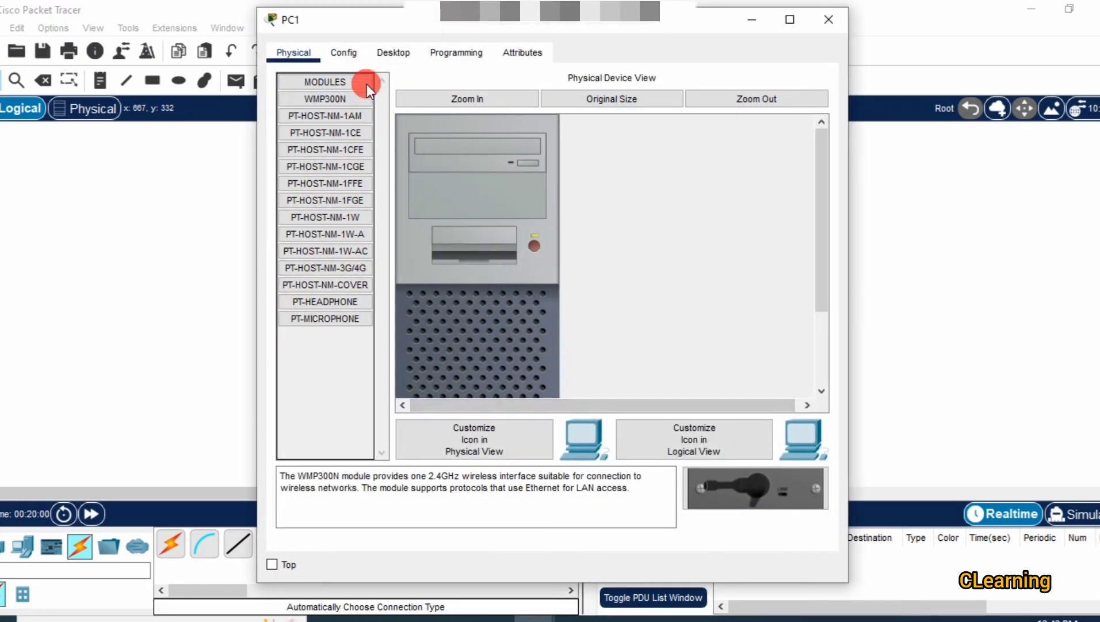
{"action": "left_click", "coordinate": [392, 53]}
{"action": "left_click", "coordinate": [320, 144]}
{"action": "left_click", "coordinate": [521, 171]}
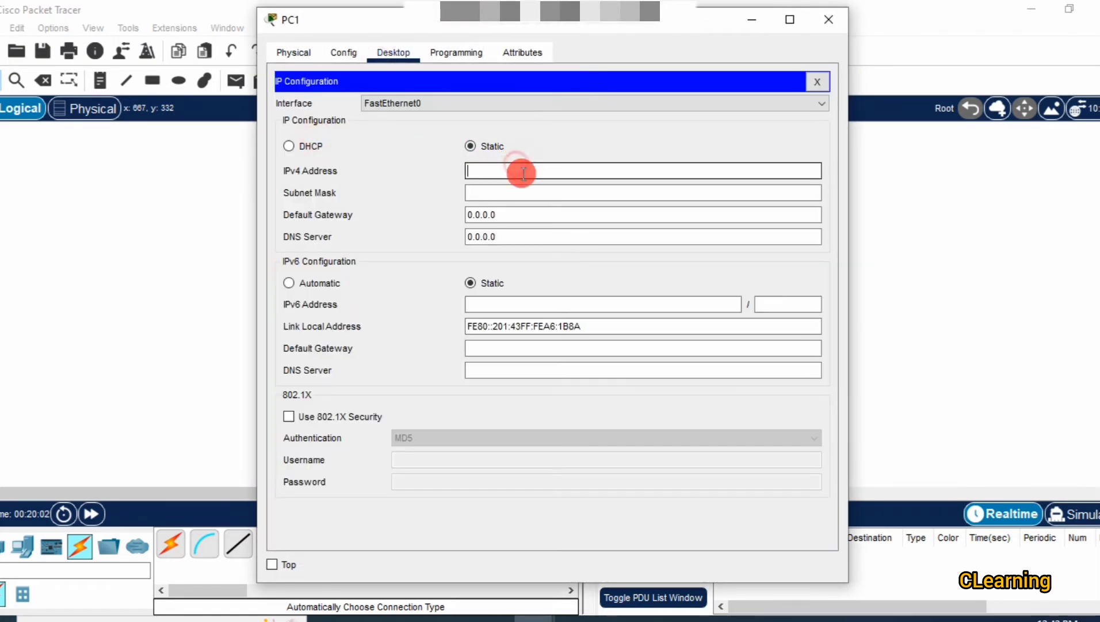
{"action": "type", "text": "92.168.1.2"}
{"action": "left_click", "coordinate": [516, 217]}
{"action": "key", "text": "BackSpace"}
{"action": "key", "text": "BackSpace"}
{"action": "key", "text": "BackSpace"}
{"action": "key", "text": "BackSpace"}
{"action": "key", "text": "BackSpace"}
{"action": "key", "text": "BackSpace"}
{"action": "key", "text": "BackSpace"}
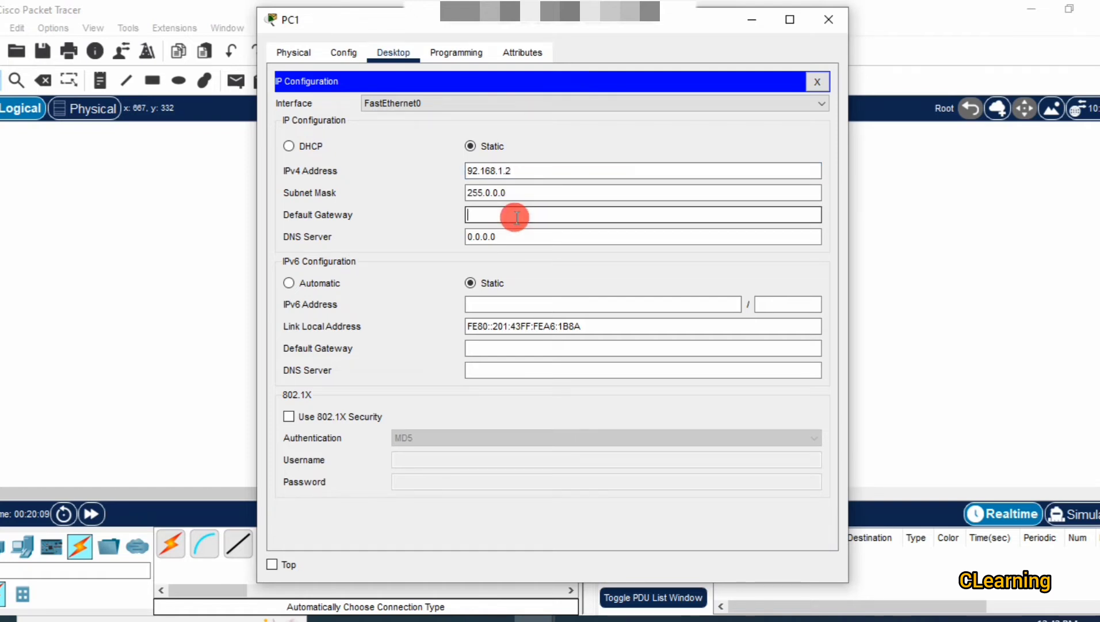
{"action": "type", "text": "192.168.1.1"}
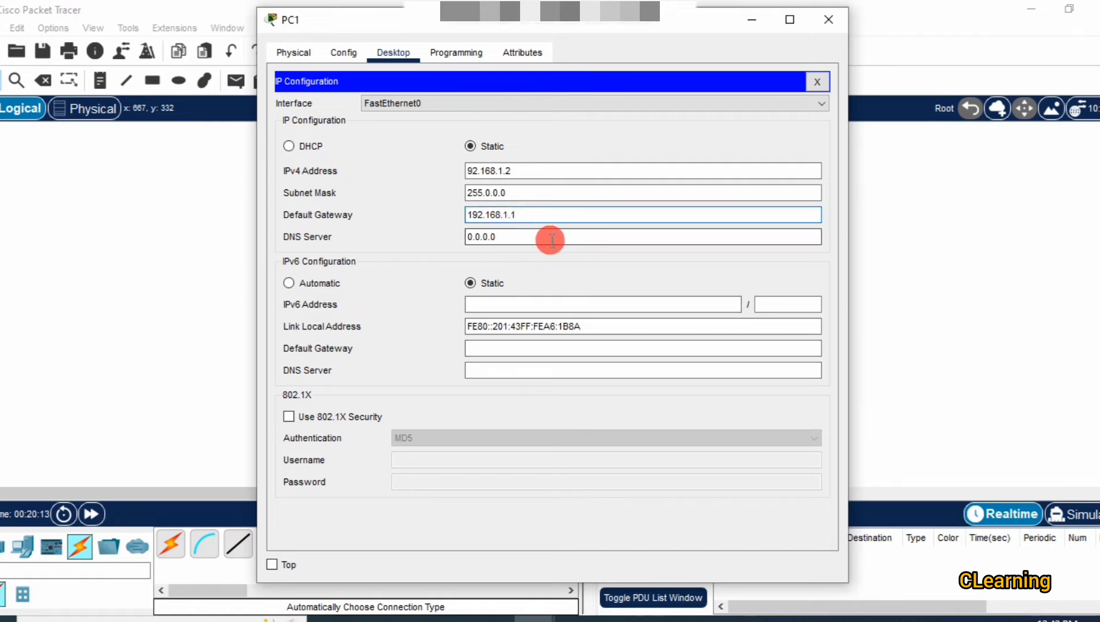
Correct the IPv4 address to 192.168.1.2 and set the subnet mask to 255.255.255.0.
{"action": "left_click", "coordinate": [476, 171]}
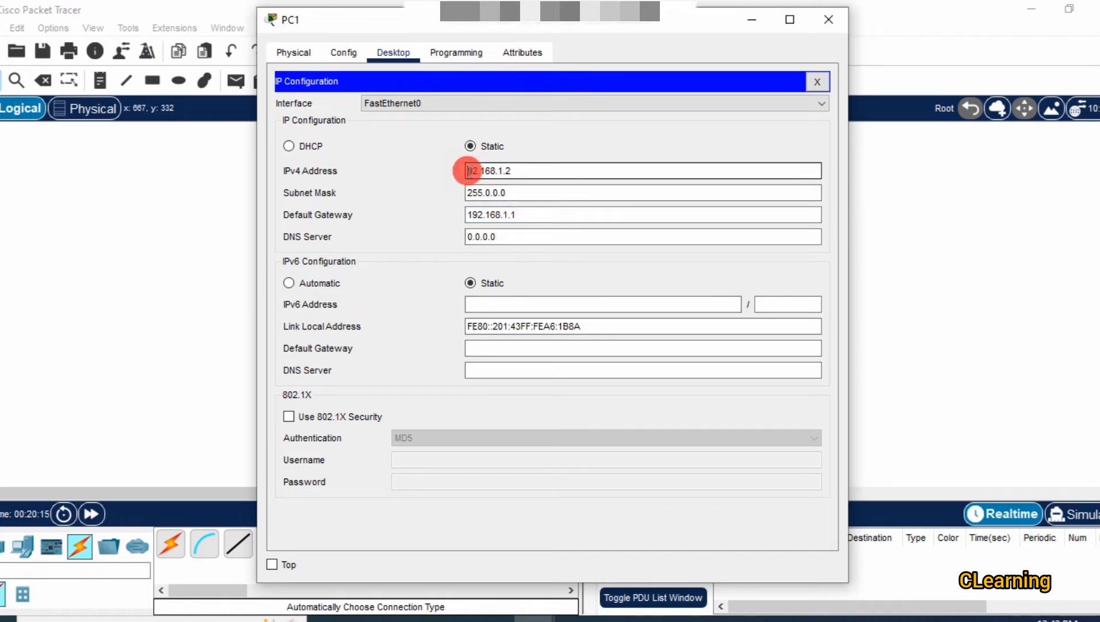
{"action": "type", "text": "1"}
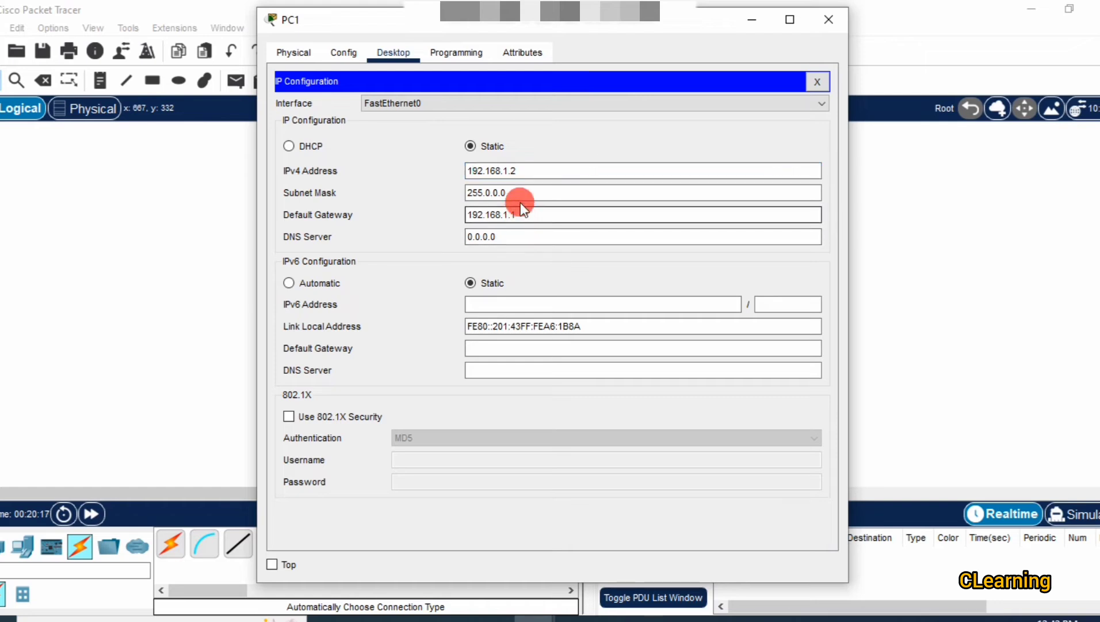
{"action": "left_click", "coordinate": [522, 193]}
{"action": "left_click_drag", "start_coordinate": [488, 193], "coordinate": [454, 193]}
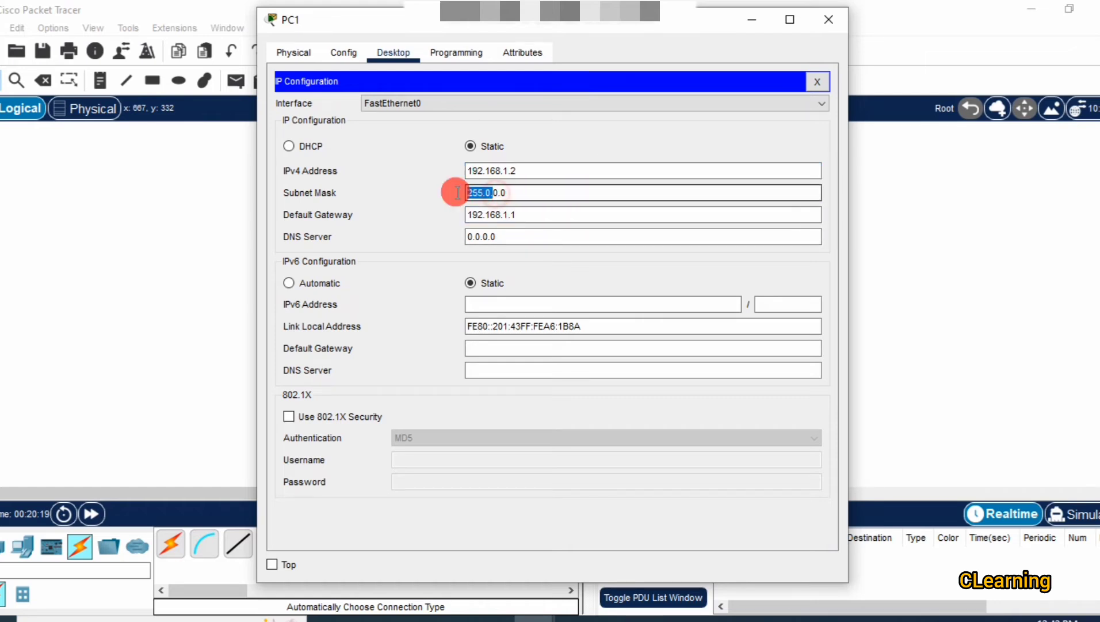
{"action": "key", "text": "BackSpace"}
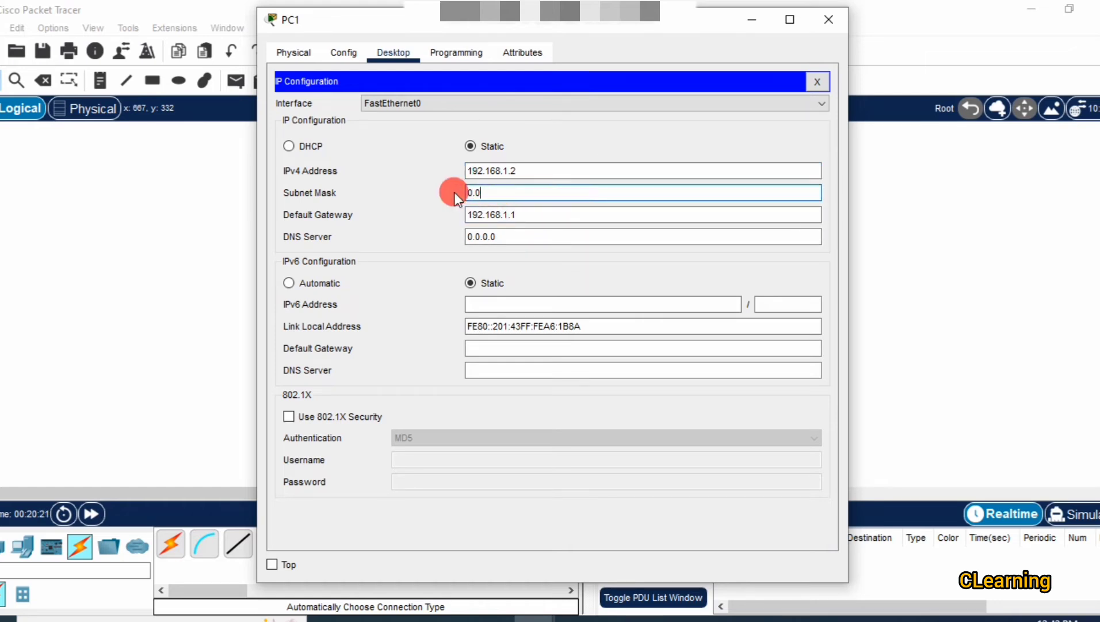
{"action": "left_click", "coordinate": [628, 171]}
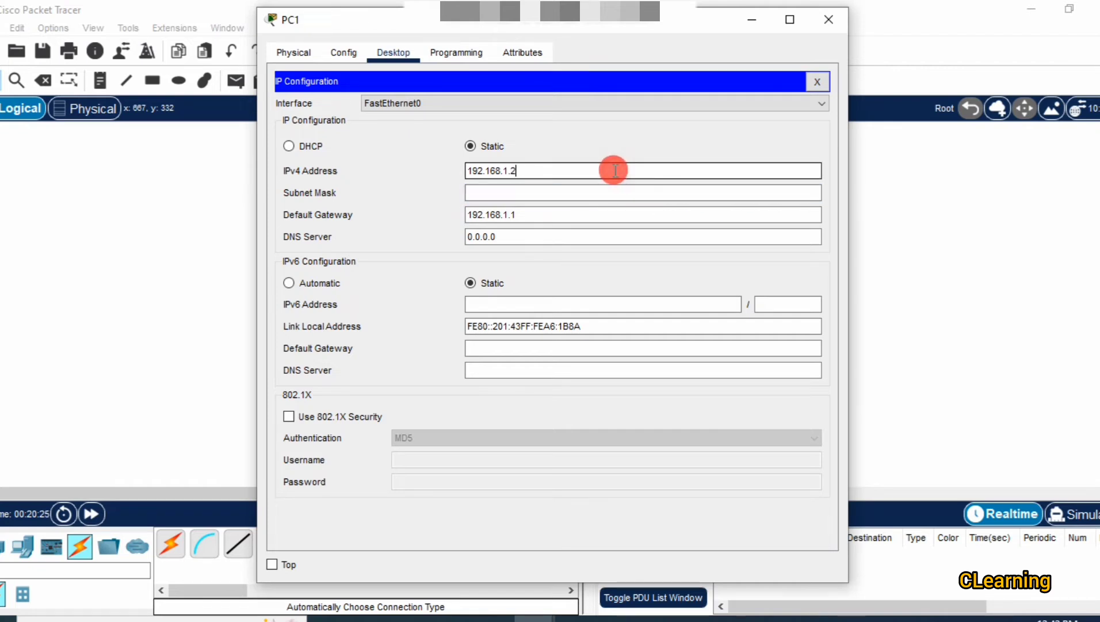
{"action": "left_click", "coordinate": [639, 242]}
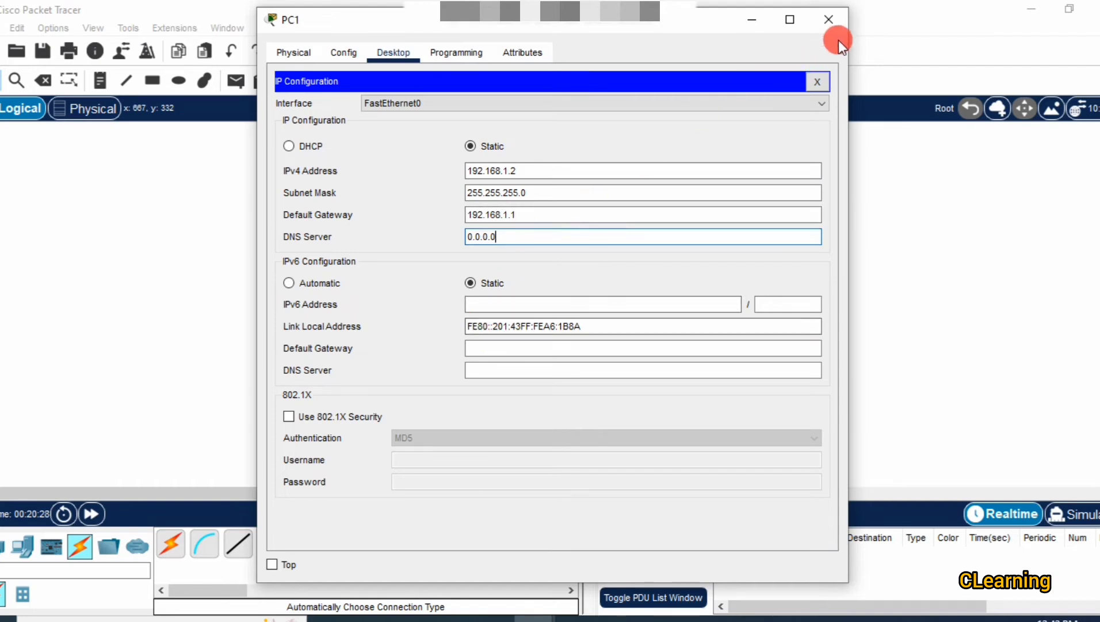
{"action": "left_click", "coordinate": [455, 53]}
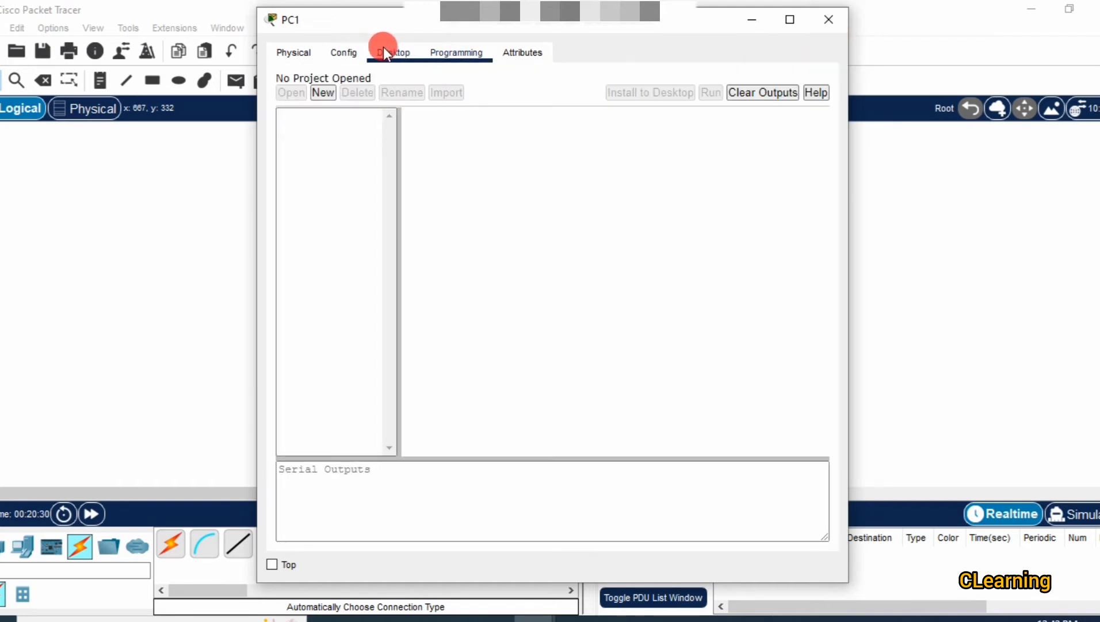
Close IP Configuration and type 'telnet 192.168.1.1' in PC1's Command Prompt.
{"action": "left_click", "coordinate": [386, 50]}
{"action": "left_click", "coordinate": [813, 81]}
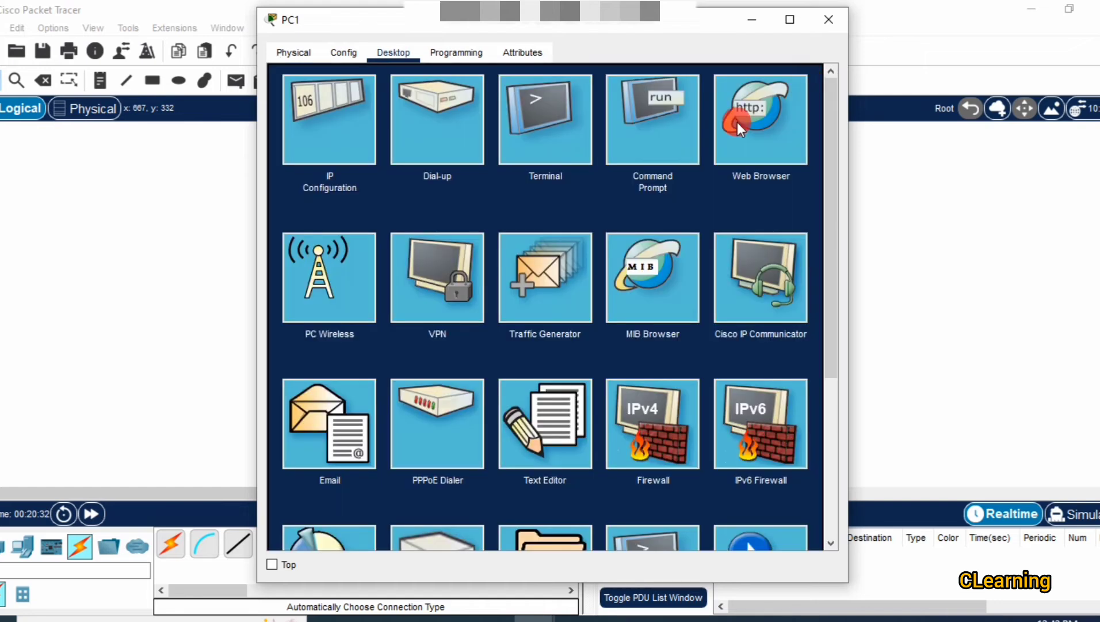
{"action": "left_click", "coordinate": [633, 122]}
{"action": "type", "text": "te"}
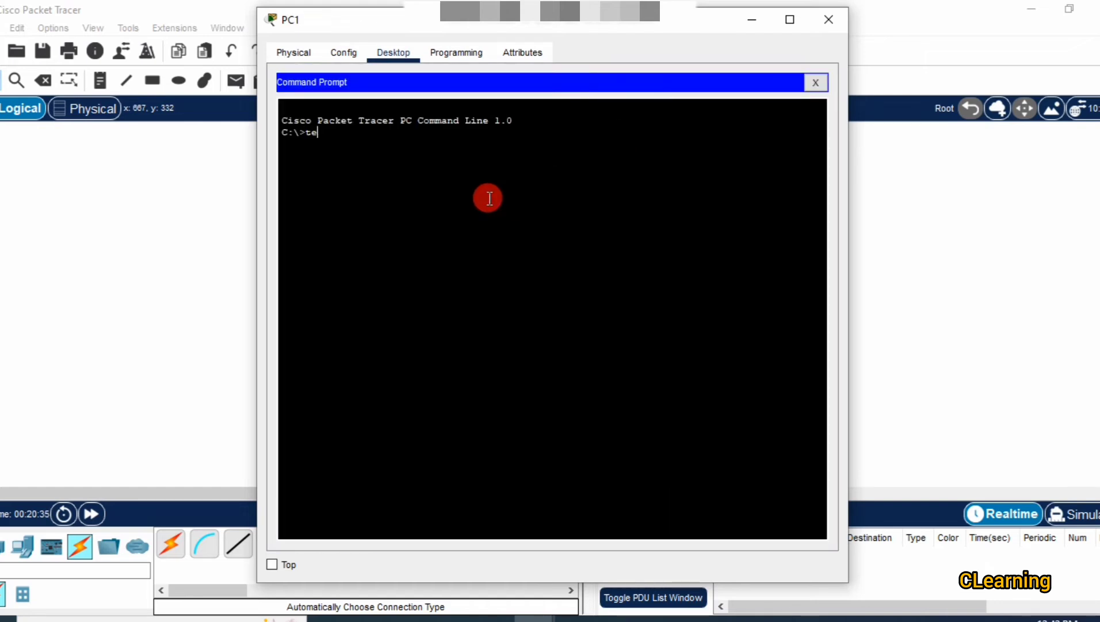
{"action": "type", "text": "lnet 192.168.1.1"}
{"action": "left_click", "coordinate": [196, 211]}
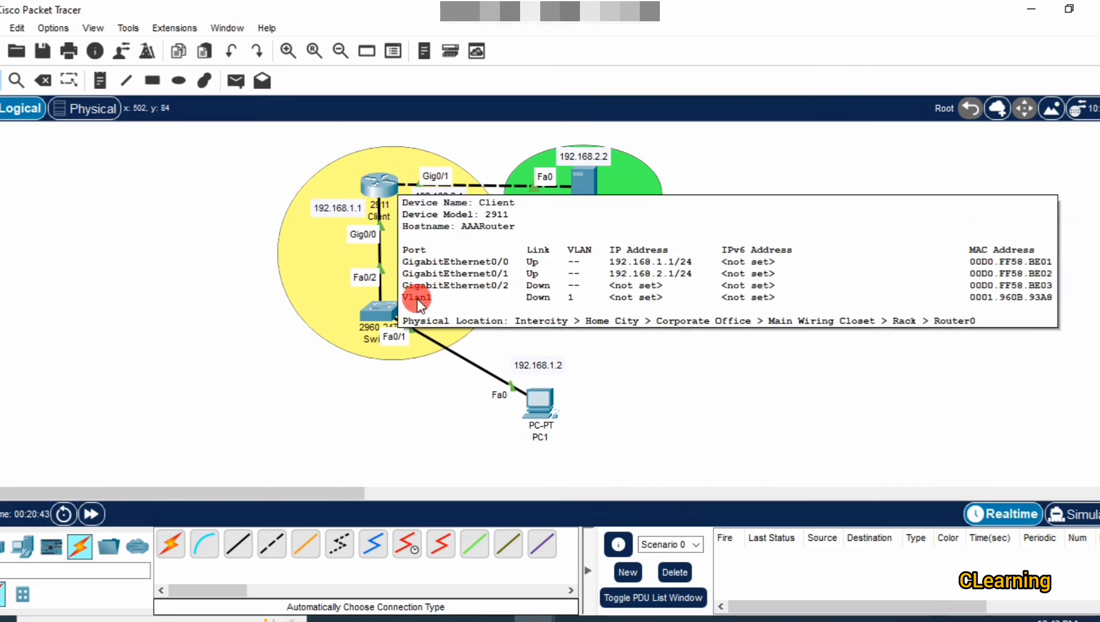
{"action": "mouse_move", "coordinate": [532, 403]}
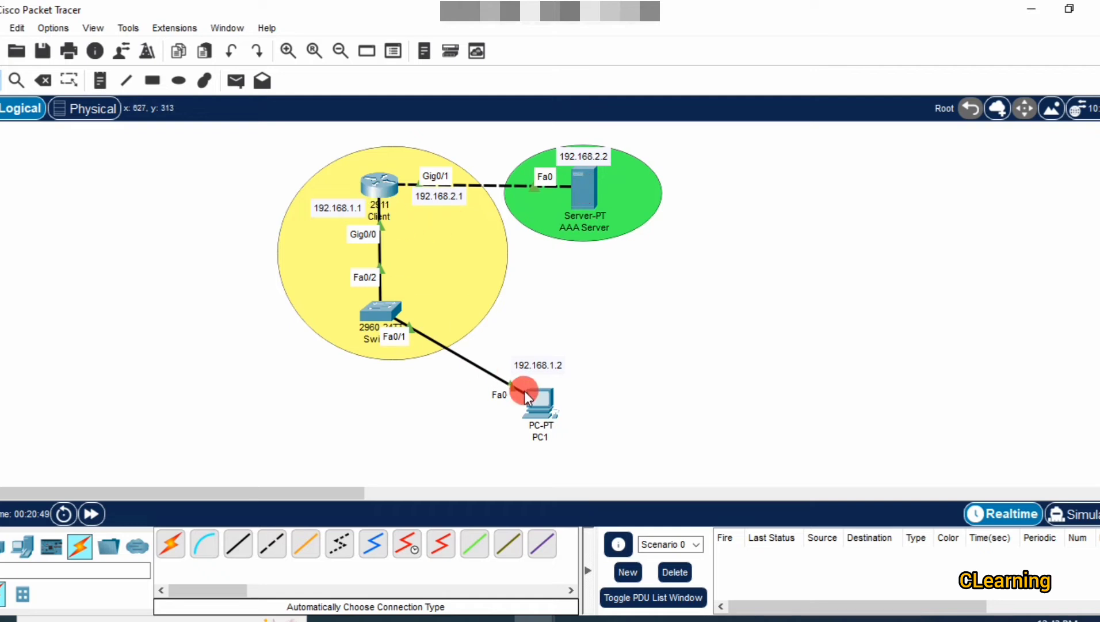
{"action": "mouse_move", "coordinate": [385, 185]}
Check the AAA Server's AAA service and run telnet 192.168.1.1 from PC1.
{"action": "left_click", "coordinate": [584, 195]}
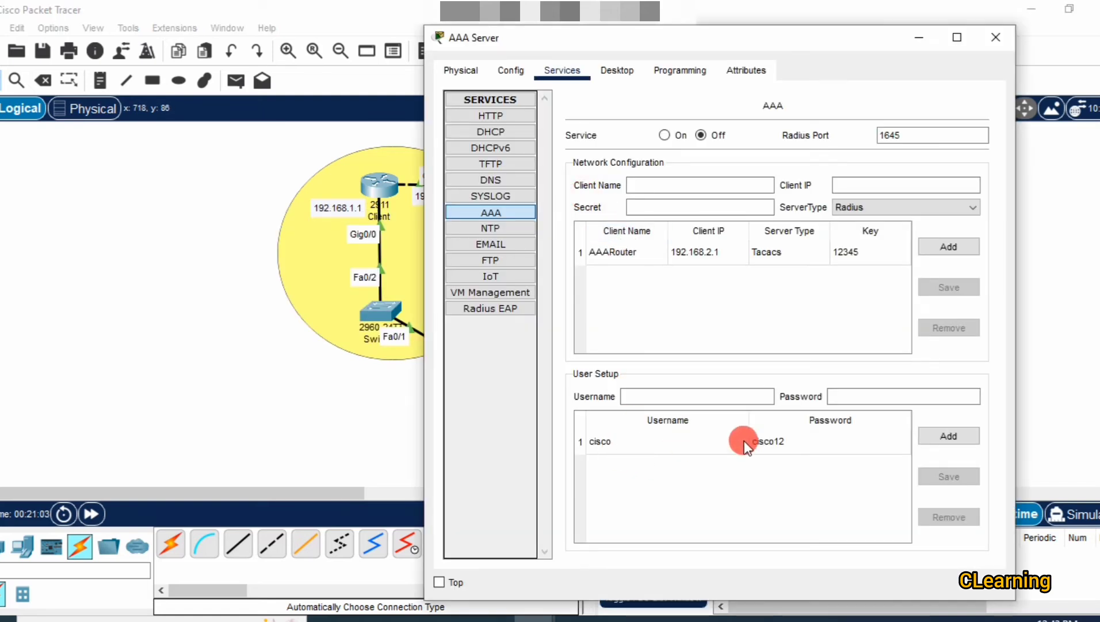
{"action": "left_click", "coordinate": [328, 483]}
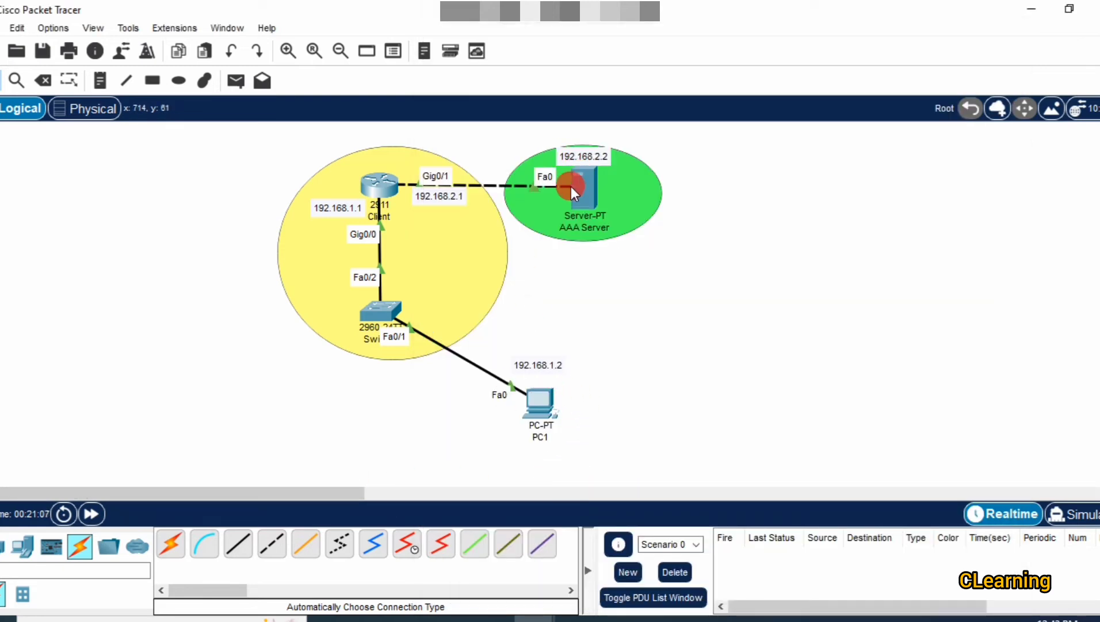
{"action": "left_click", "coordinate": [545, 411]}
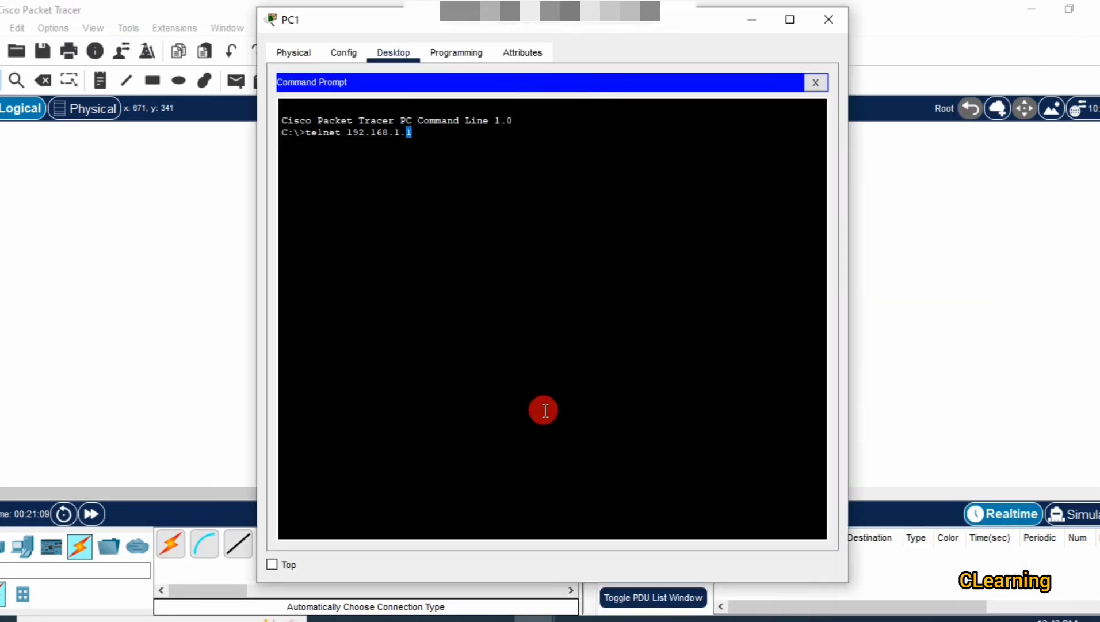
{"action": "key", "text": "Return"}
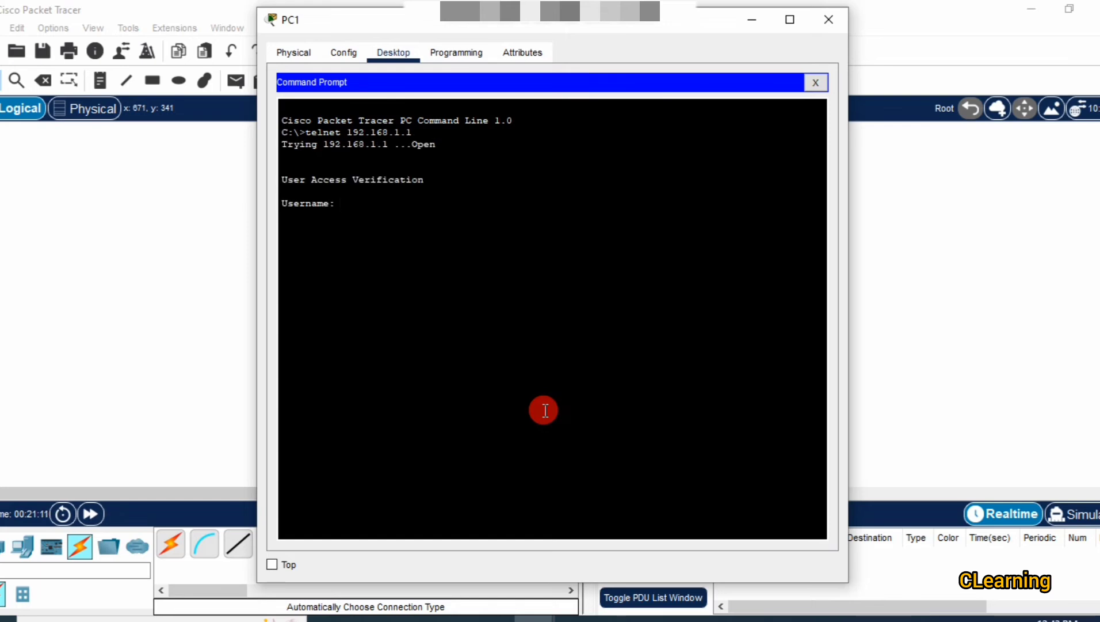
{"action": "left_click", "coordinate": [829, 19]}
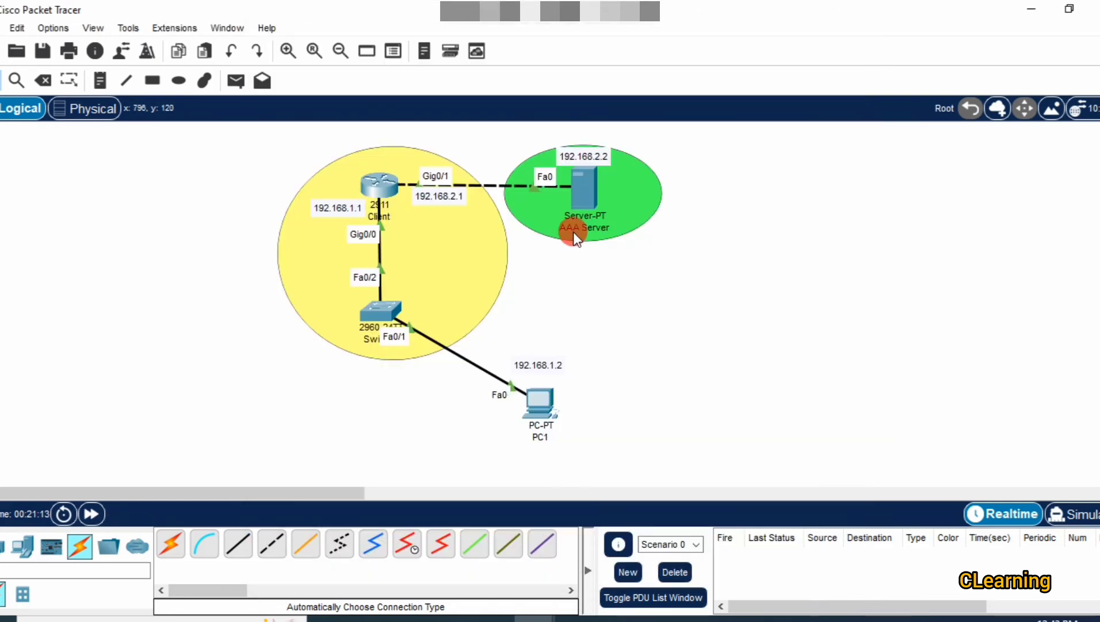
{"action": "left_click", "coordinate": [577, 194]}
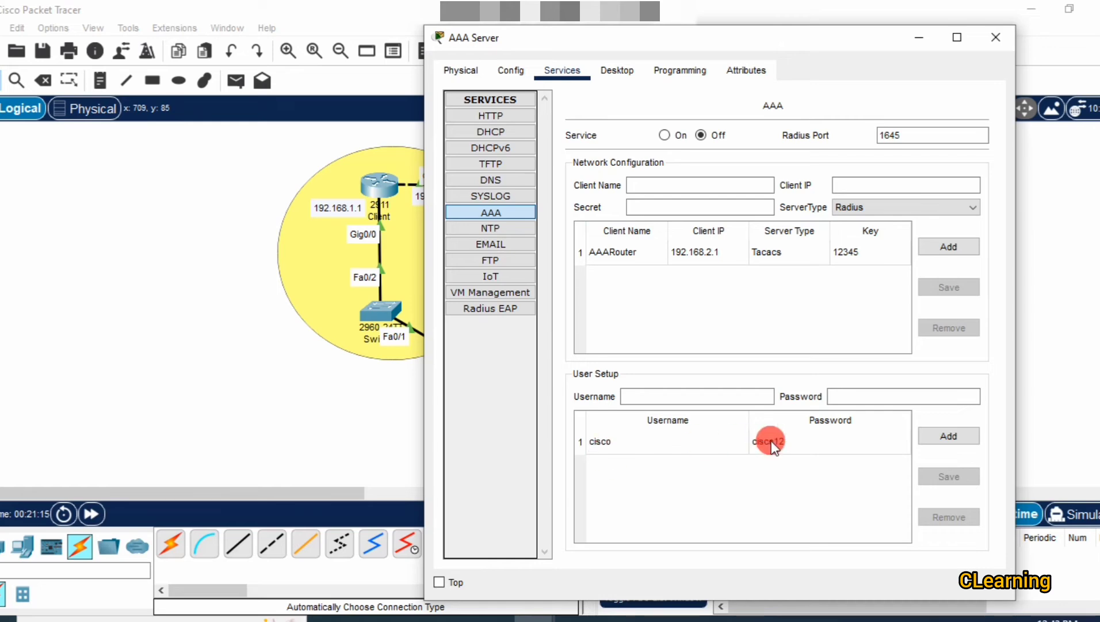
{"action": "left_click", "coordinate": [990, 41]}
{"action": "left_click", "coordinate": [535, 391]}
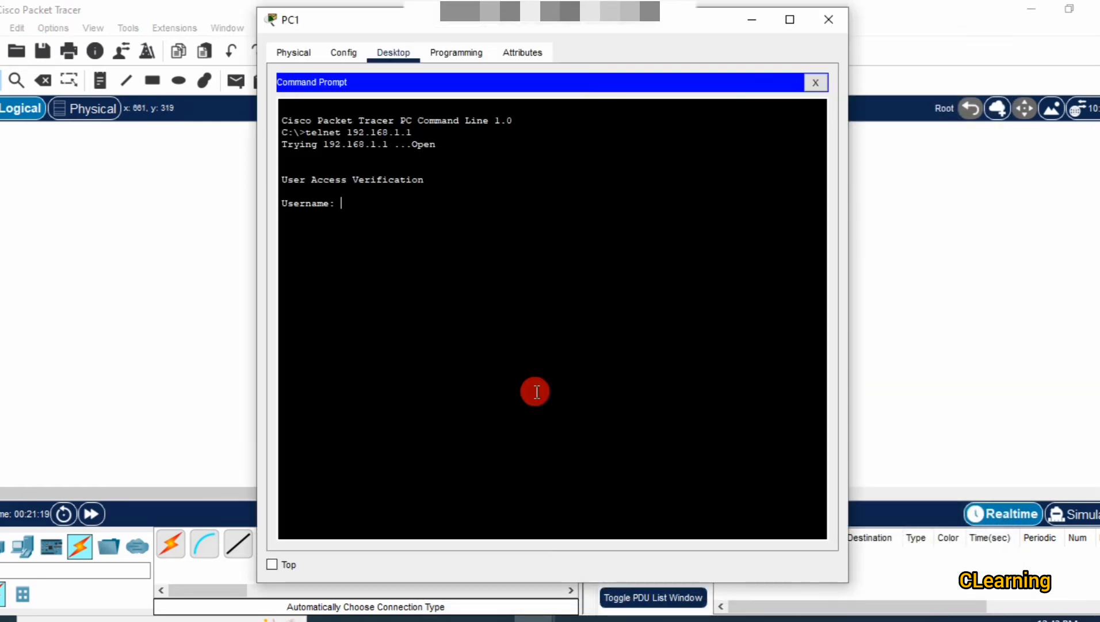
Log in to AAARouter over telnet with the AAA username and password.
{"action": "type", "text": "cisco"}
{"action": "key", "text": "Return"}
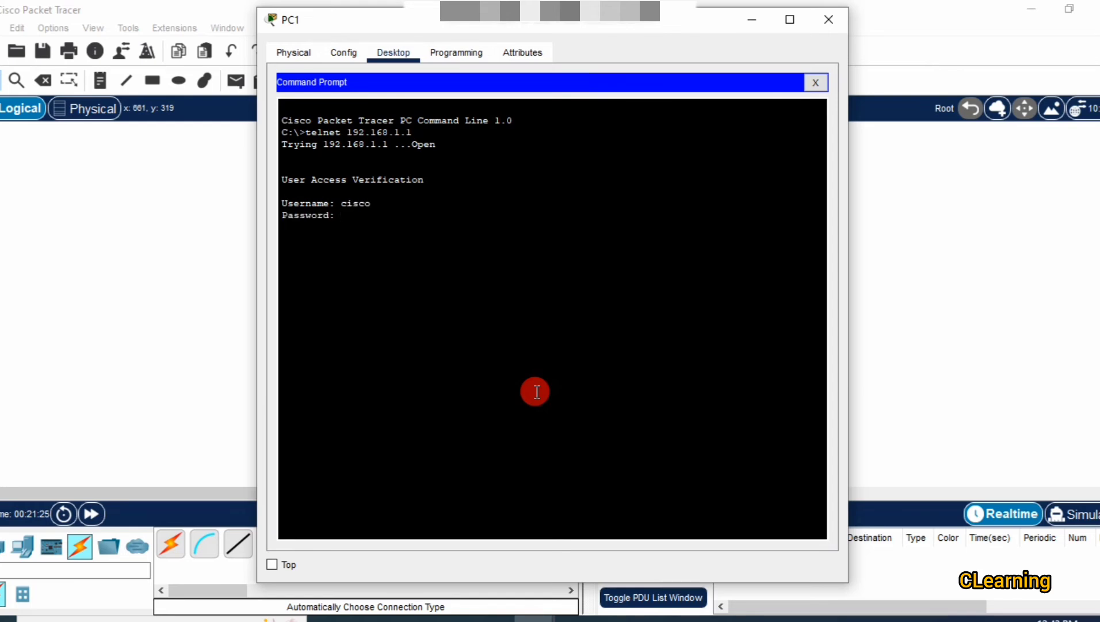
{"action": "key", "text": "Return"}
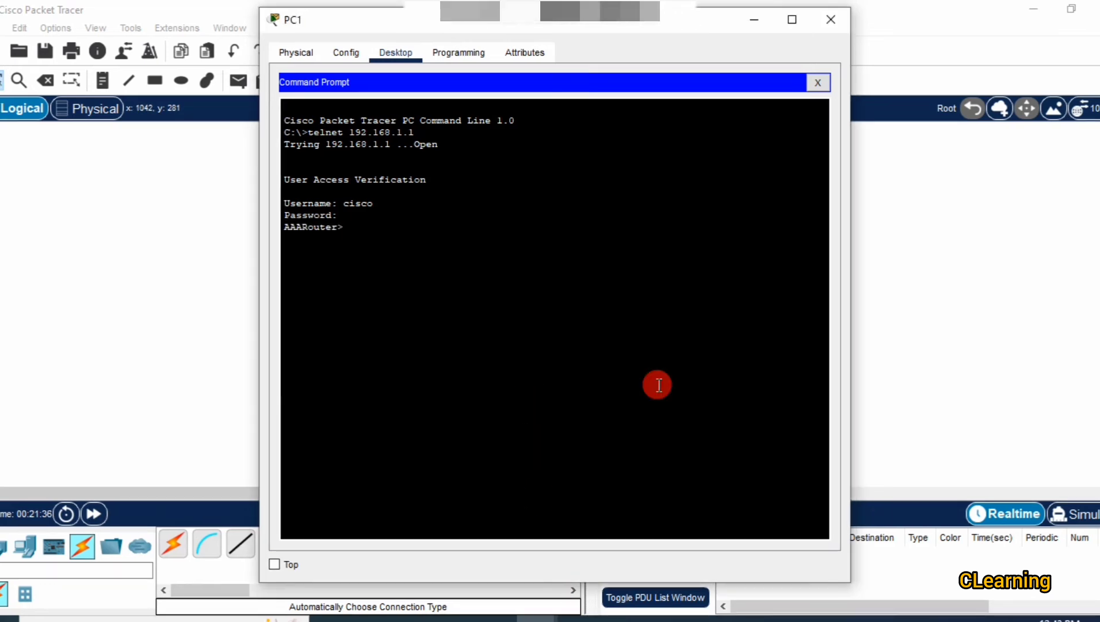
{"action": "left_click_drag", "start_coordinate": [494, 20], "coordinate": [802, 47]}
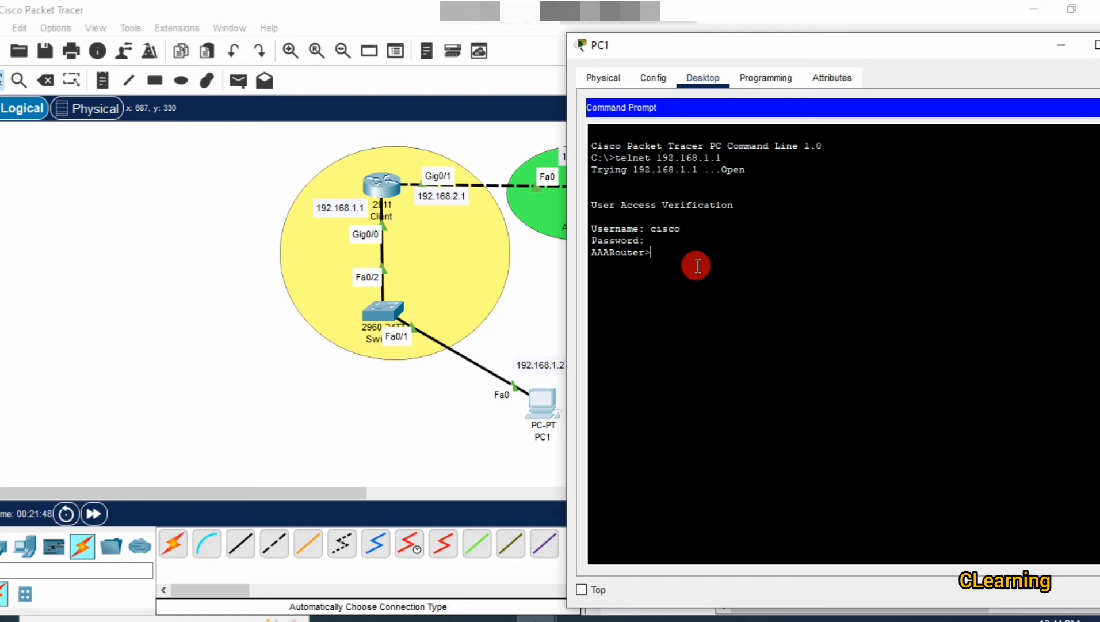
Try the enable command, which fails with '% No password set.'.
{"action": "type", "text": "en"}
{"action": "key", "text": "Tab"}
{"action": "key", "text": "Return"}
{"action": "key", "text": "Return"}
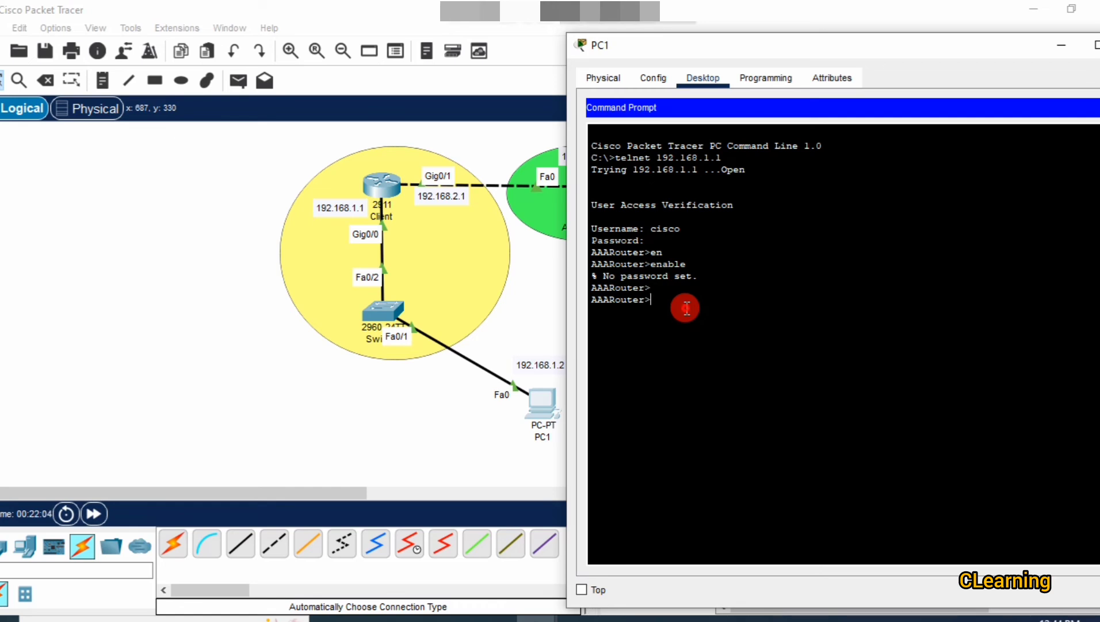
On AAARouter's CLI, exit line configuration and set an enable password.
{"action": "left_click", "coordinate": [557, 293]}
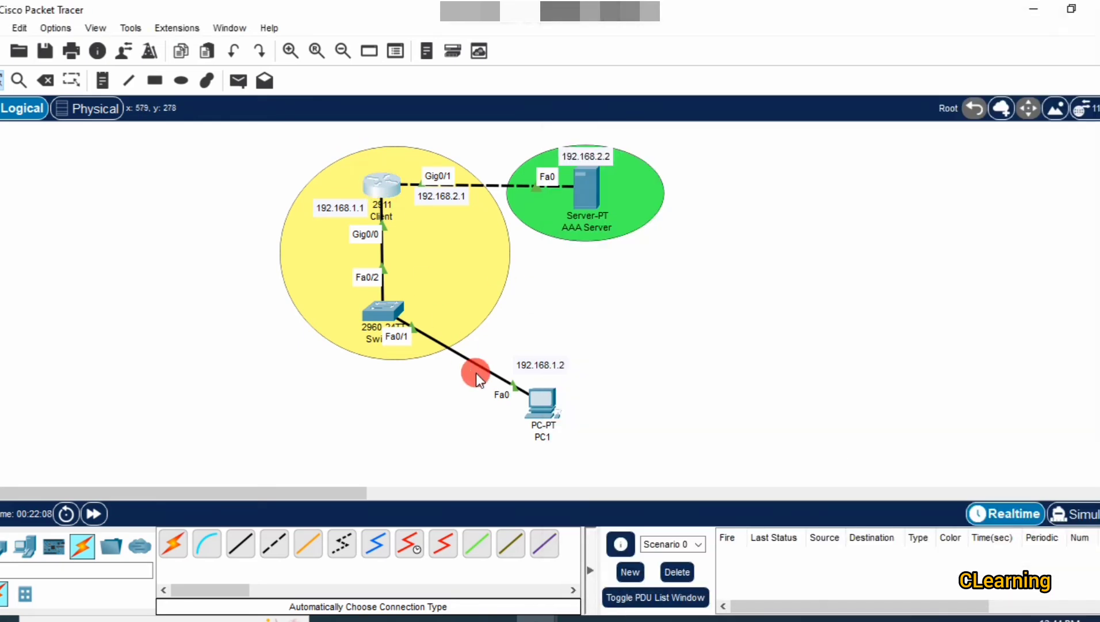
{"action": "left_click", "coordinate": [392, 192]}
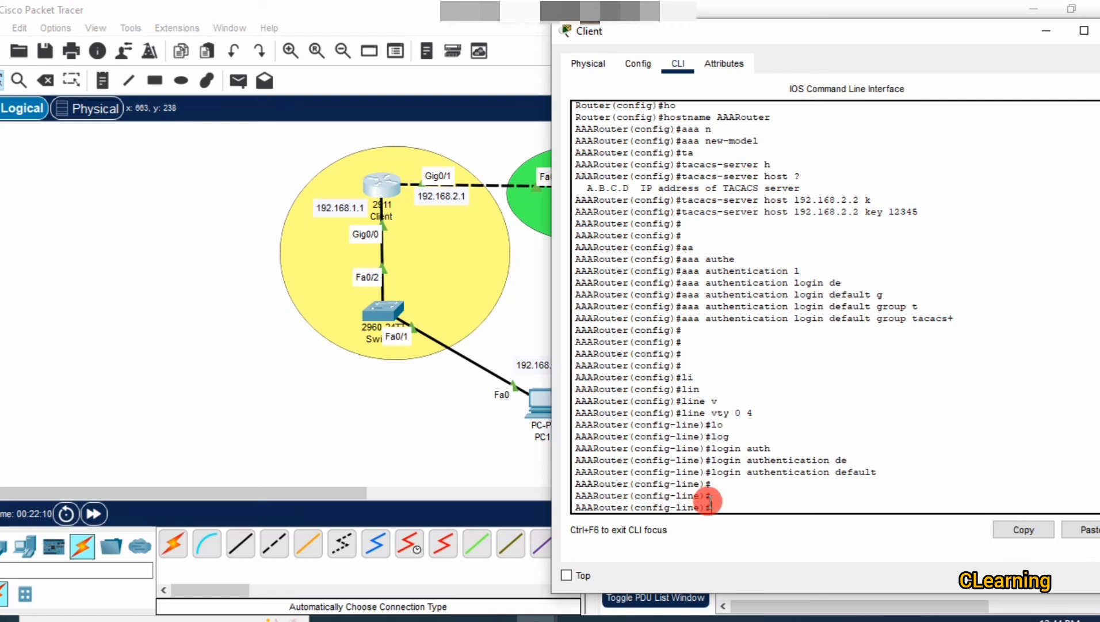
{"action": "key", "text": "Return"}
{"action": "key", "text": "Return"}
{"action": "key", "text": "Return"}
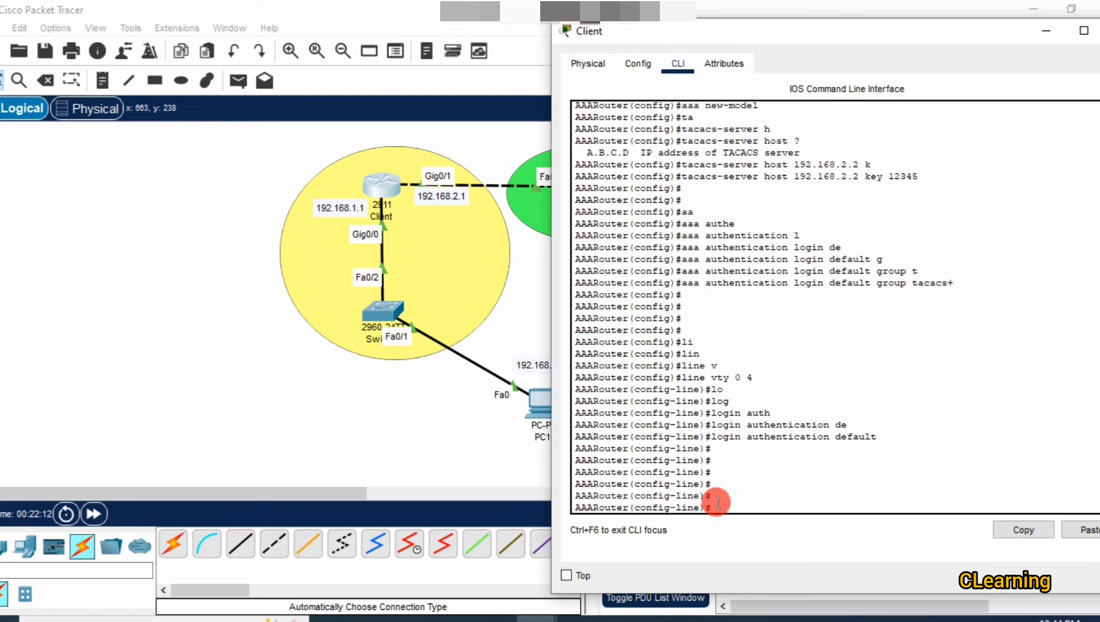
{"action": "type", "text": "exi"}
{"action": "key", "text": "Return"}
{"action": "key", "text": "Return"}
{"action": "key", "text": "Return"}
{"action": "key", "text": "Return"}
{"action": "key", "text": "Return"}
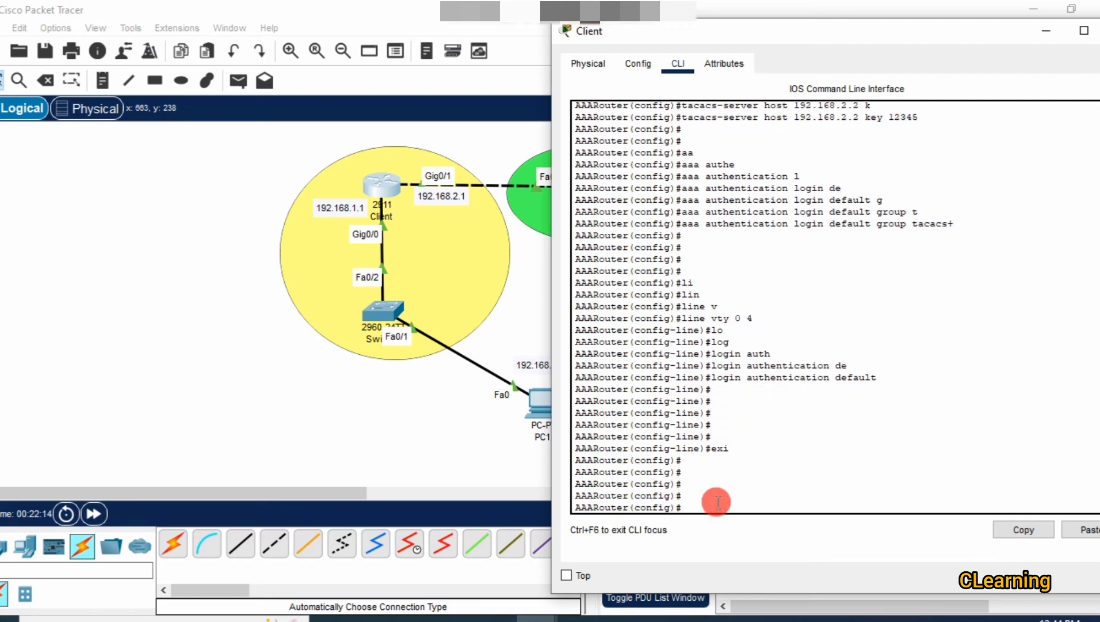
{"action": "type", "text": "en"}
{"action": "key", "text": "Return"}
{"action": "type", "text": "ena"}
{"action": "key", "text": "Tab"}
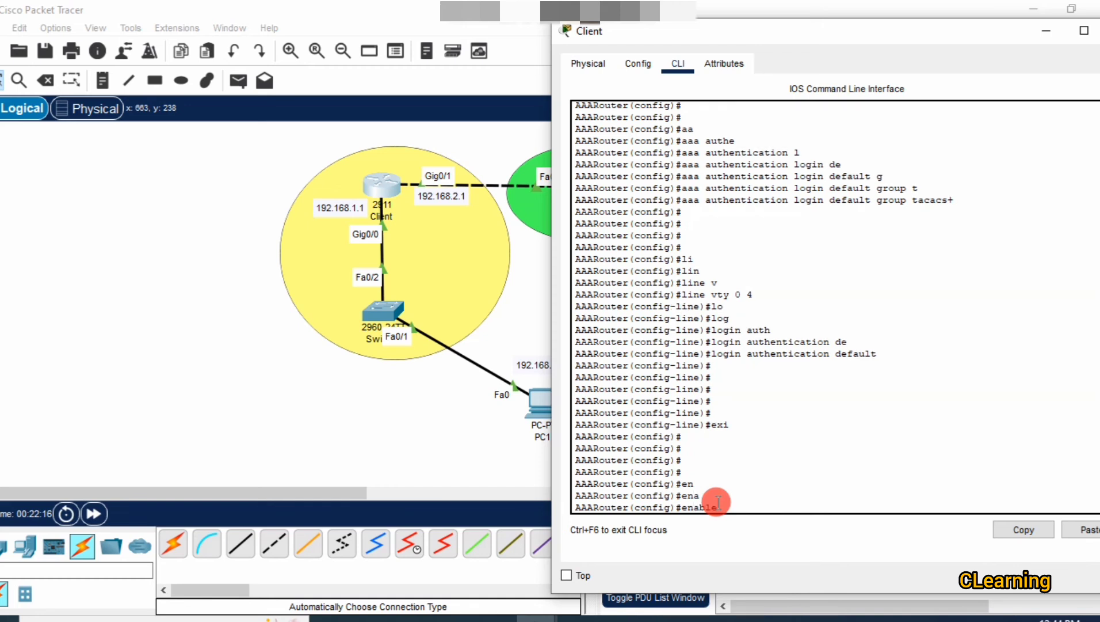
{"action": "type", "text": "password"}
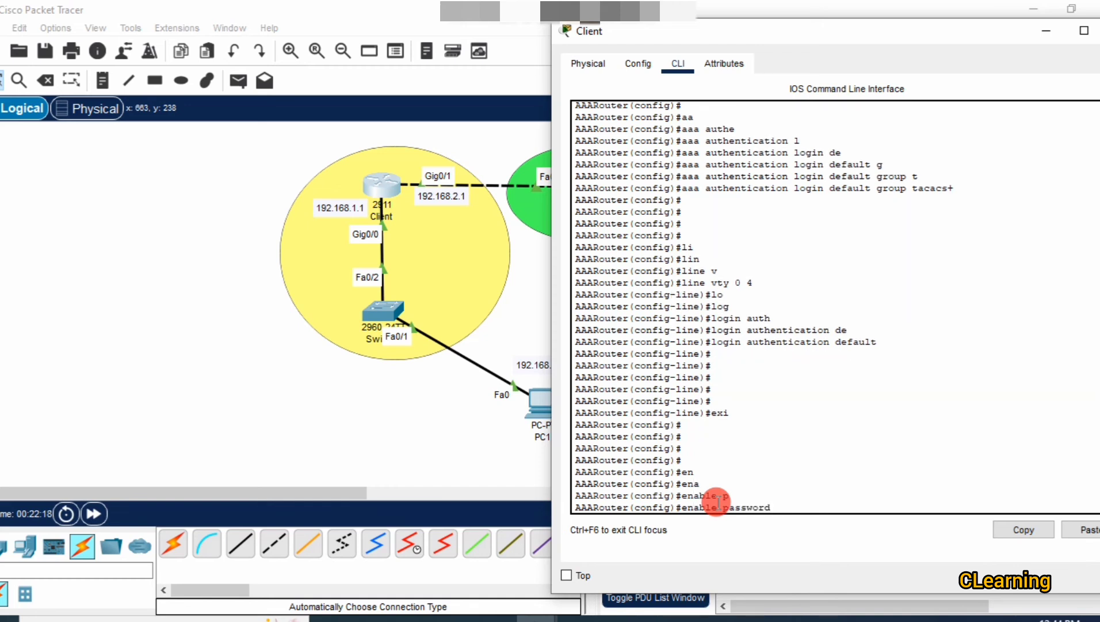
{"action": "type", "text": "123"}
{"action": "key", "text": "Return"}
{"action": "left_click", "coordinate": [441, 428]}
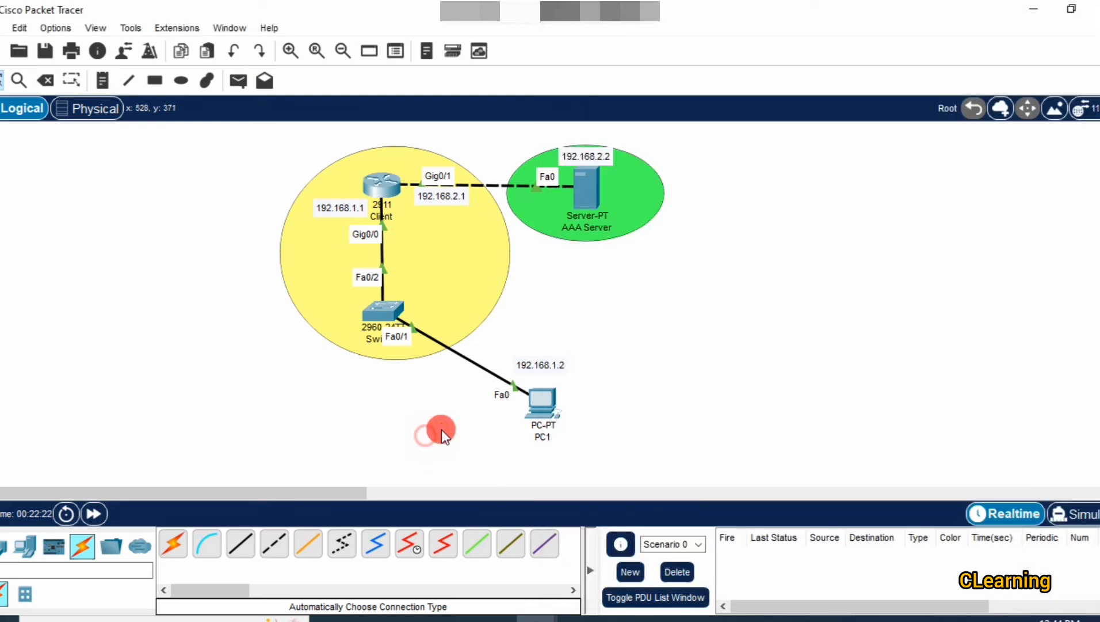
Enter privileged mode over PC1's telnet session using the enable password.
{"action": "left_click", "coordinate": [534, 402]}
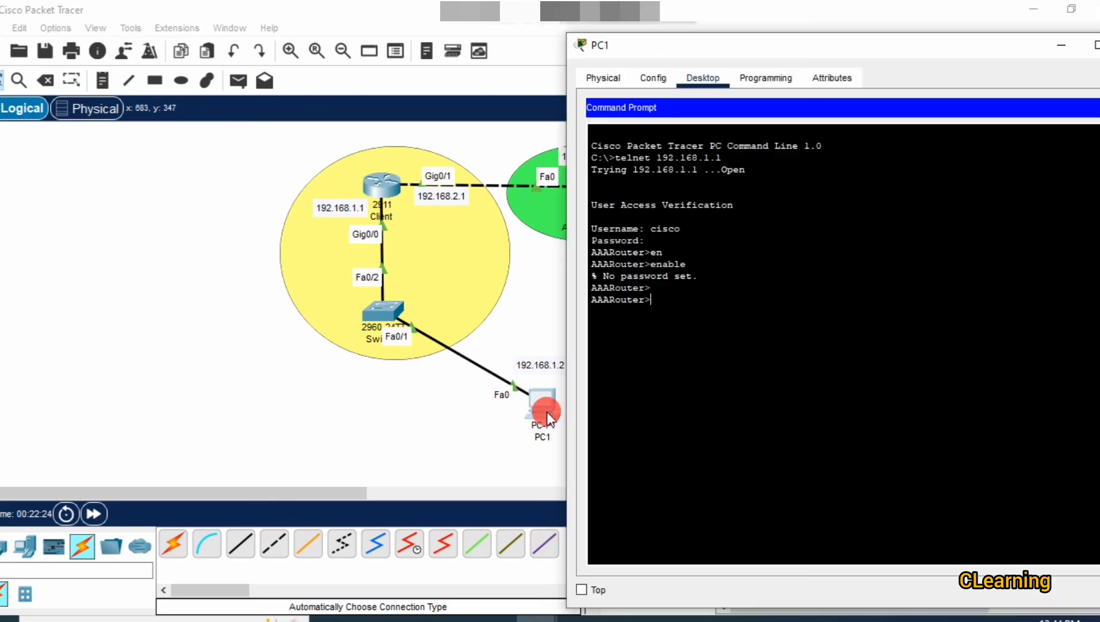
{"action": "left_click", "coordinate": [700, 382]}
{"action": "type", "text": "en"}
{"action": "key", "text": "Return"}
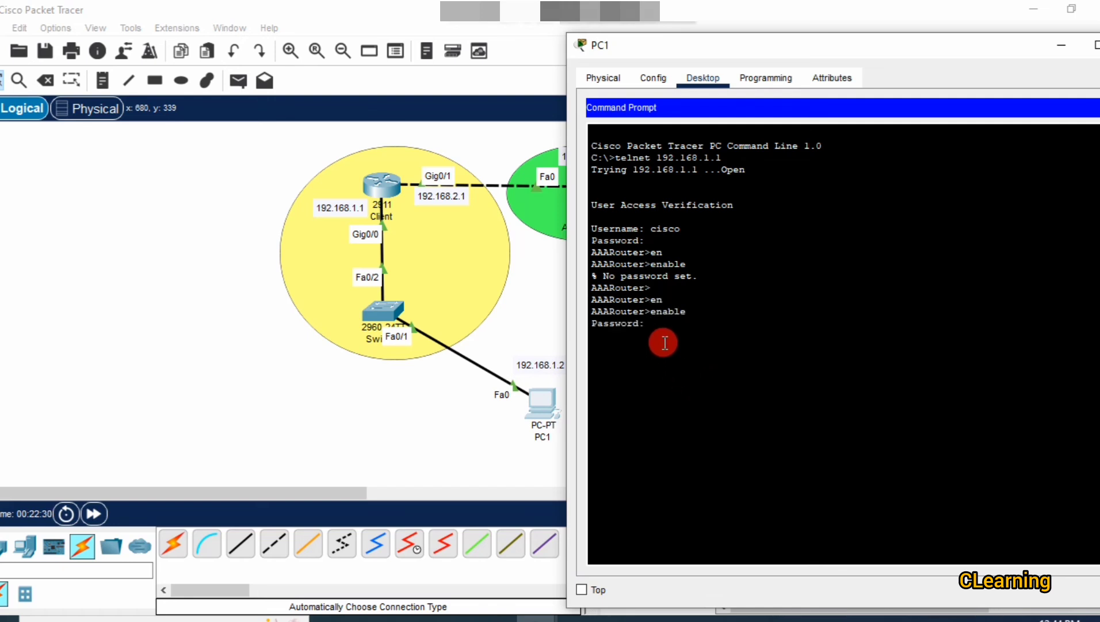
{"action": "key", "text": "Return"}
{"action": "key", "text": "Return"}
{"action": "key", "text": "Return"}
{"action": "key", "text": "Return"}
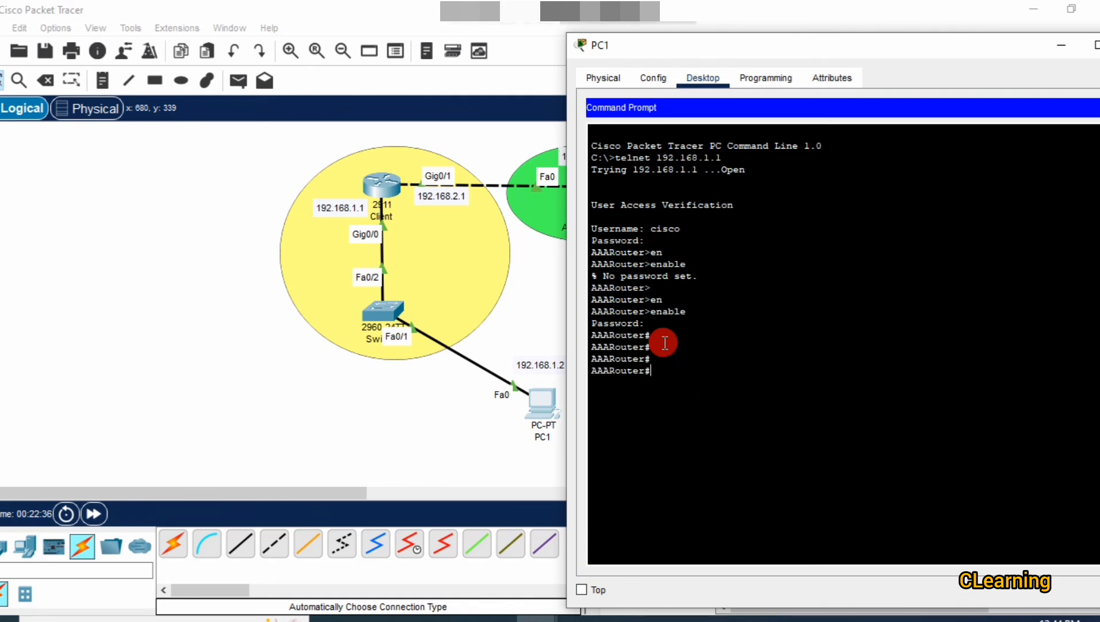
Run 'config t' to reach global configuration mode, then close PC1's window.
{"action": "type", "text": "config t"}
{"action": "key", "text": "Return"}
{"action": "key", "text": "Return"}
{"action": "key", "text": "Return"}
{"action": "key", "text": "Return"}
{"action": "key", "text": "Return"}
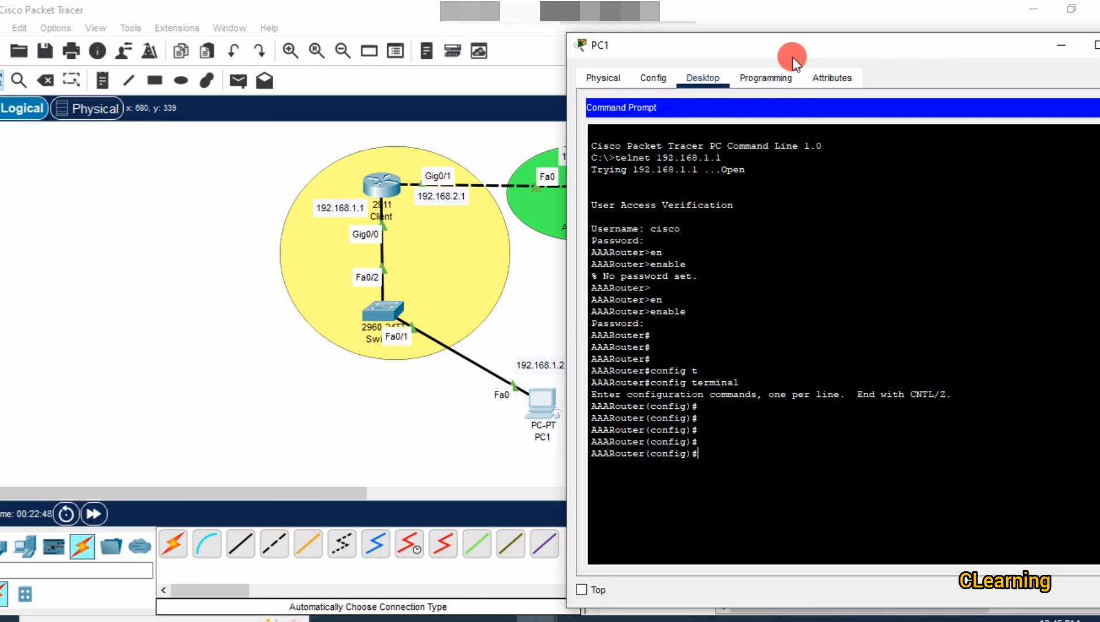
{"action": "left_click_drag", "start_coordinate": [793, 57], "coordinate": [616, 41]}
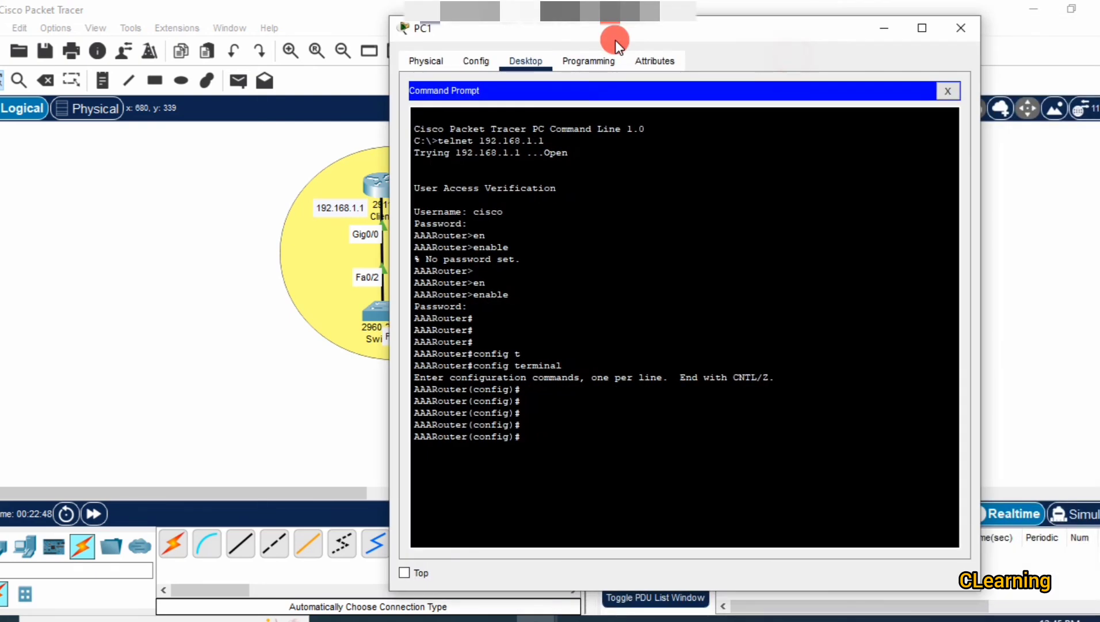
{"action": "left_click", "coordinate": [968, 38]}
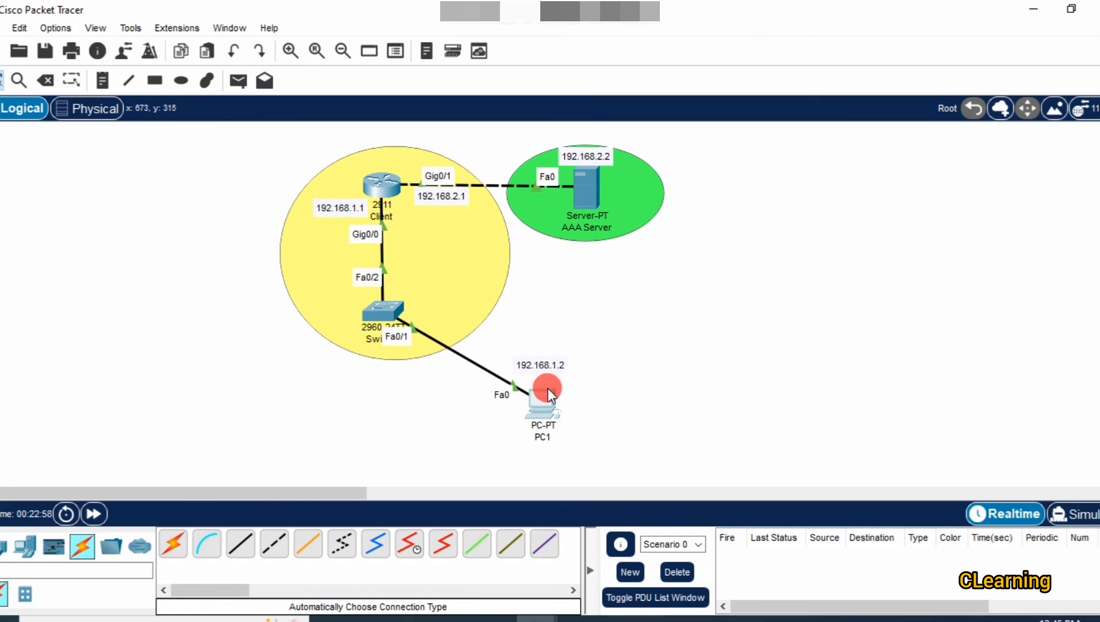
{"action": "left_click", "coordinate": [602, 198]}
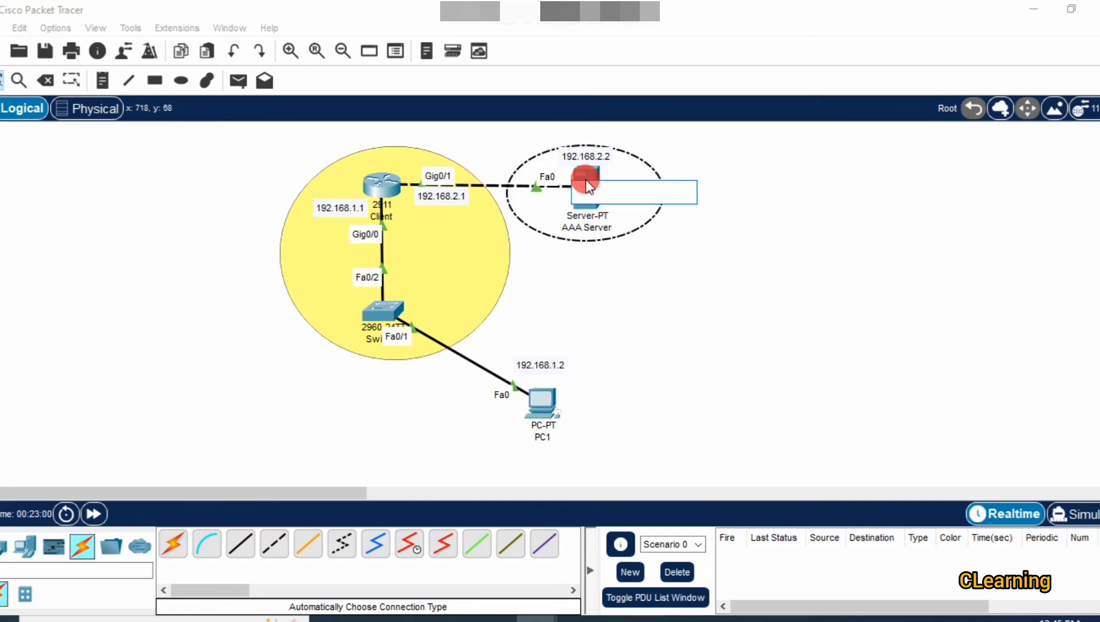
{"action": "left_click", "coordinate": [586, 180]}
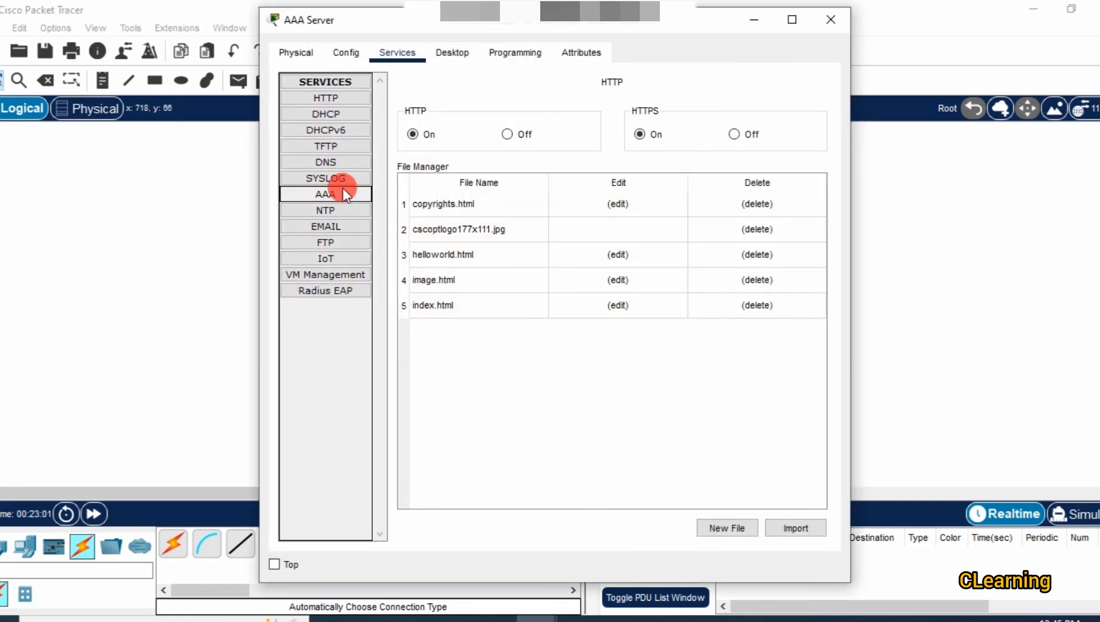
{"action": "left_click", "coordinate": [328, 198]}
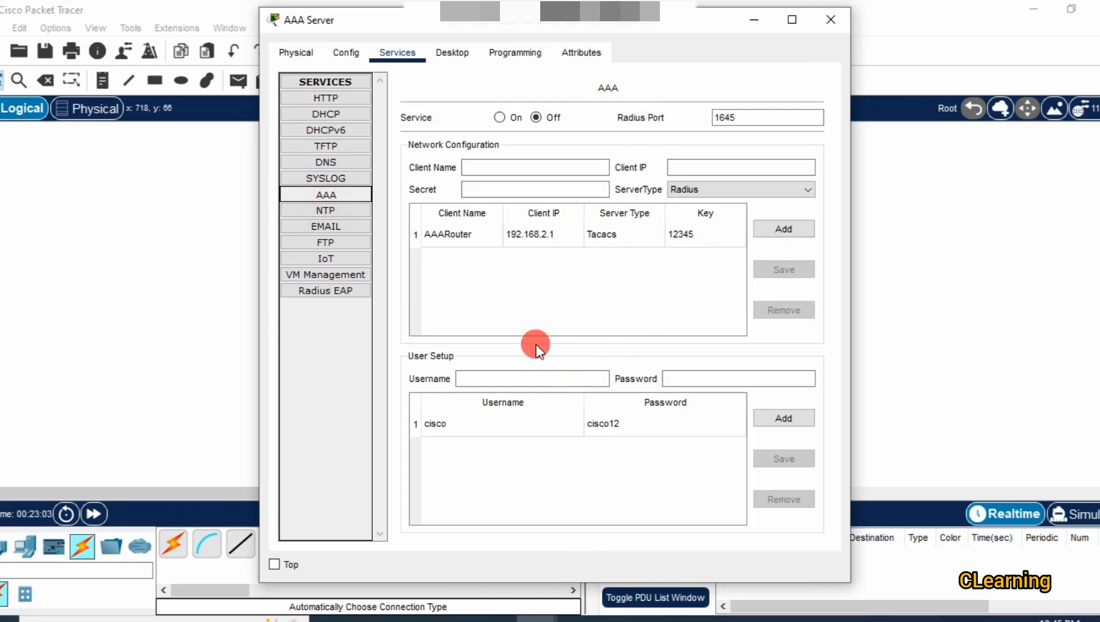
{"action": "left_click", "coordinate": [874, 407]}
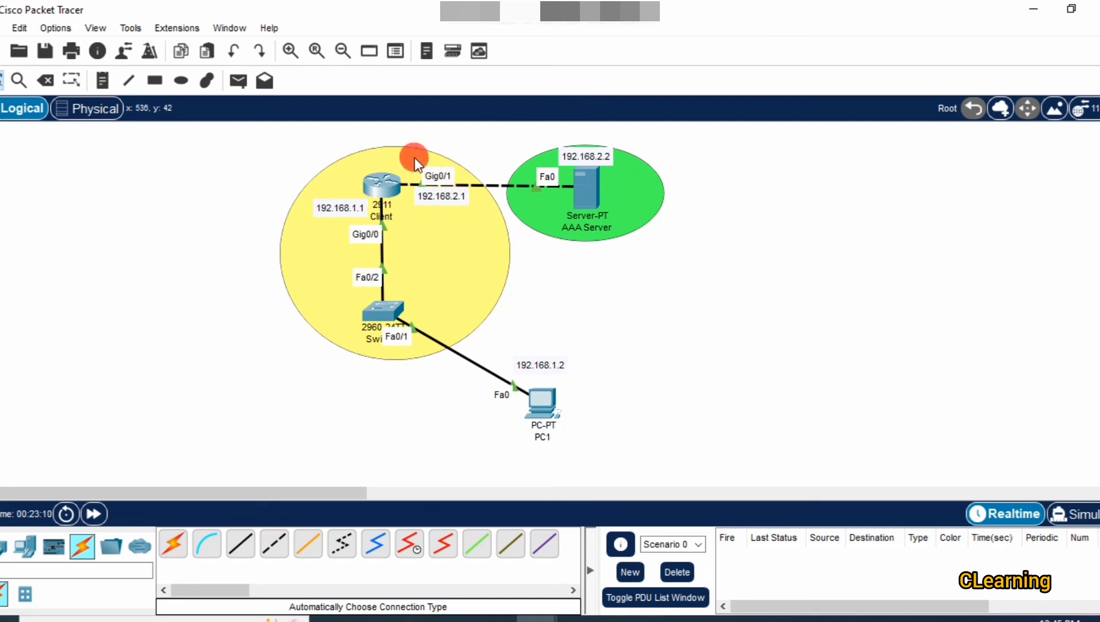
{"action": "mouse_move", "coordinate": [386, 182]}
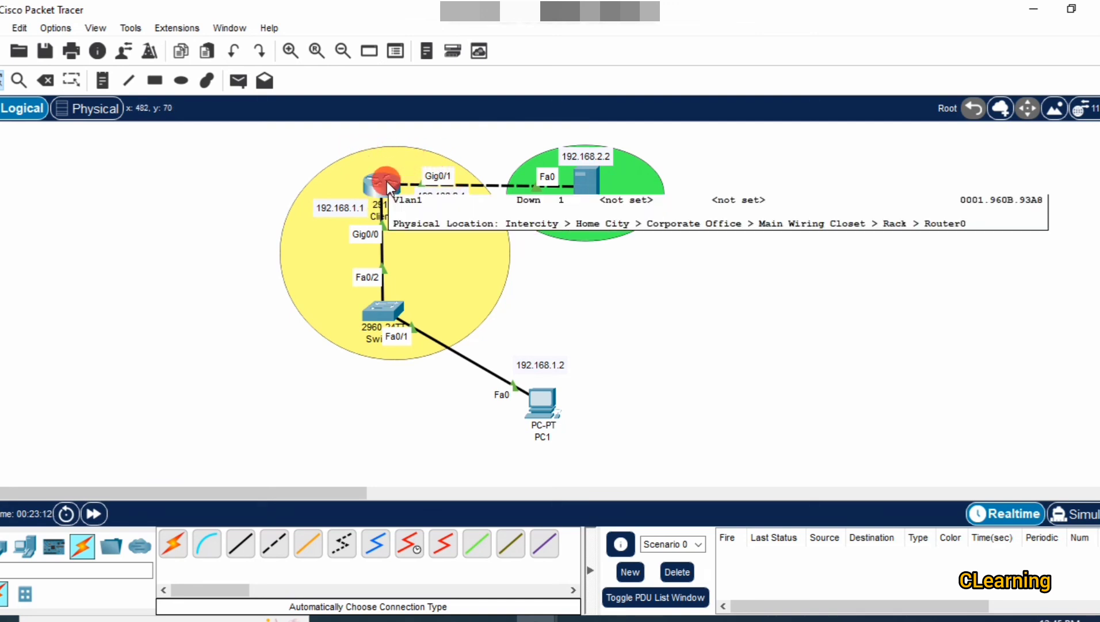
{"action": "left_click", "coordinate": [586, 183]}
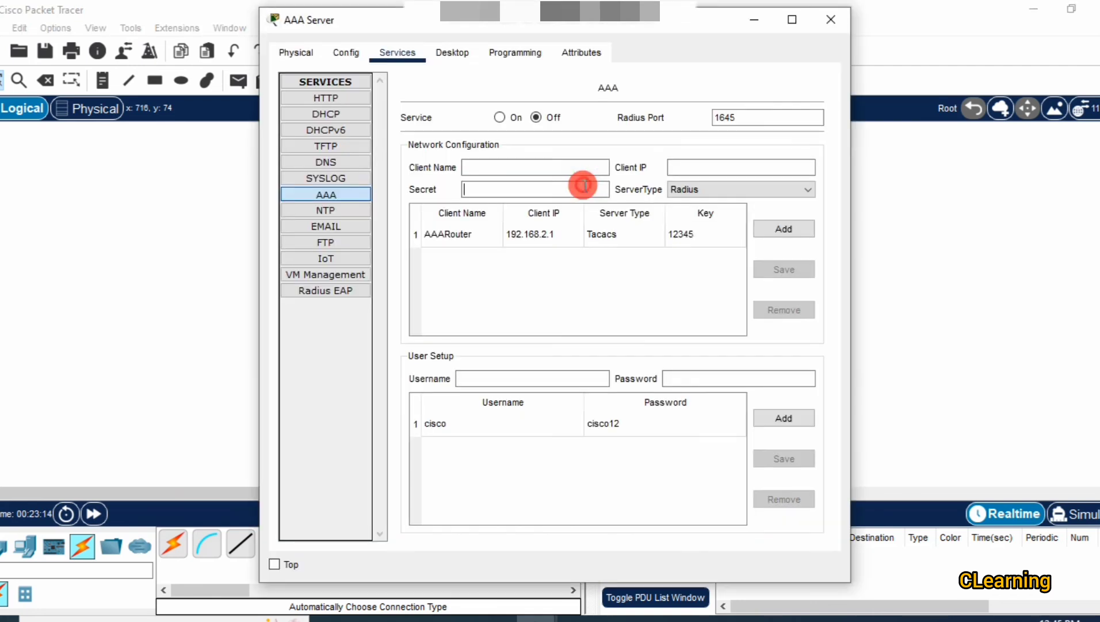
{"action": "left_click", "coordinate": [689, 232]}
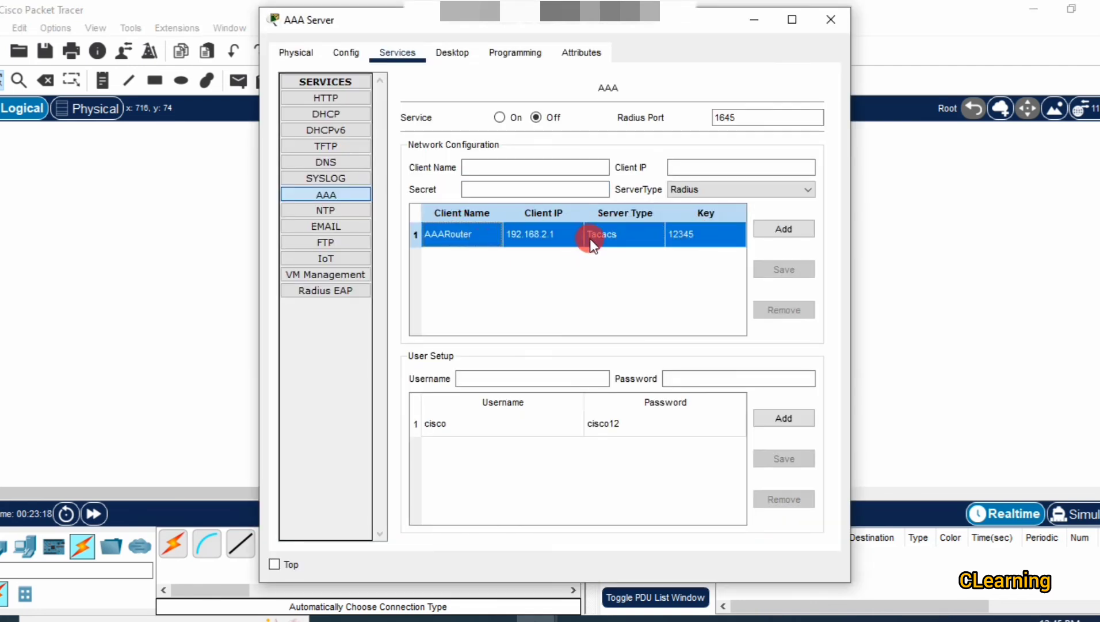
{"action": "left_click", "coordinate": [830, 20]}
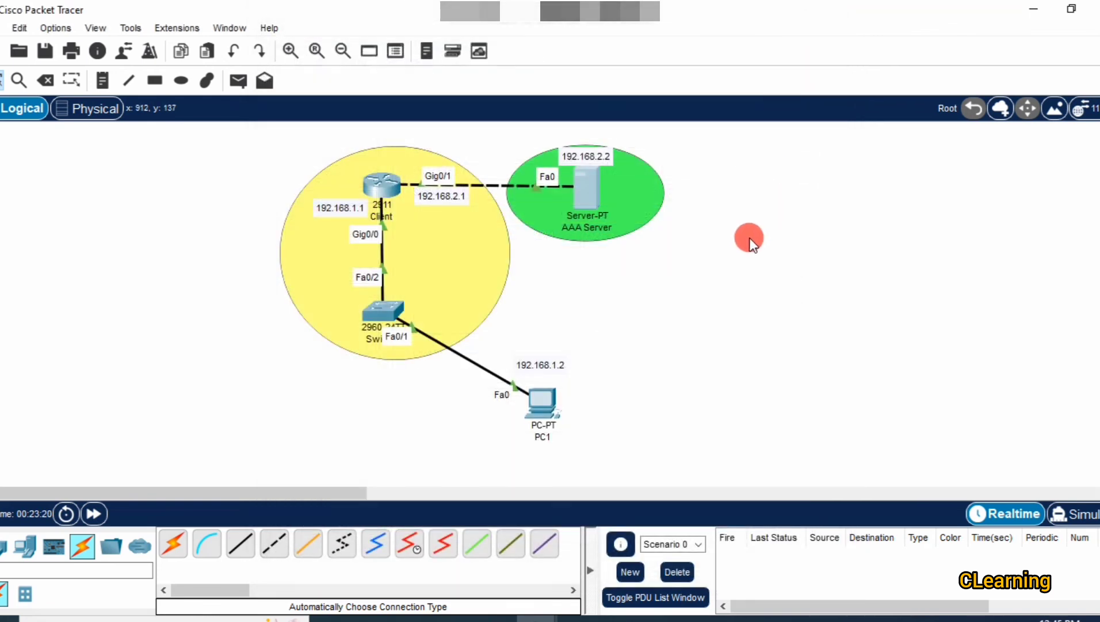